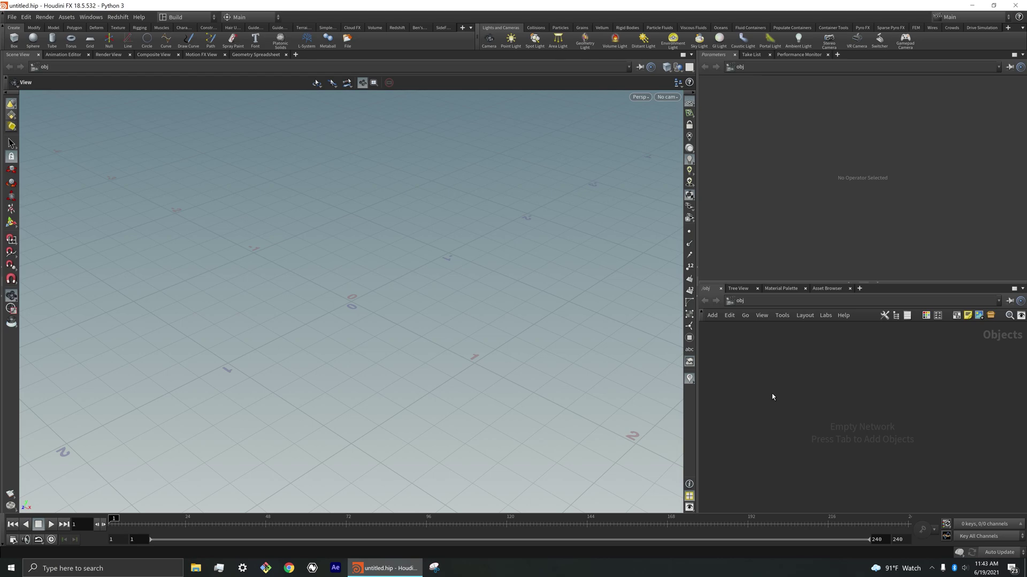
- Keep the Build desktop active after browsing the desktop and radial menu set lists
click(205, 19)
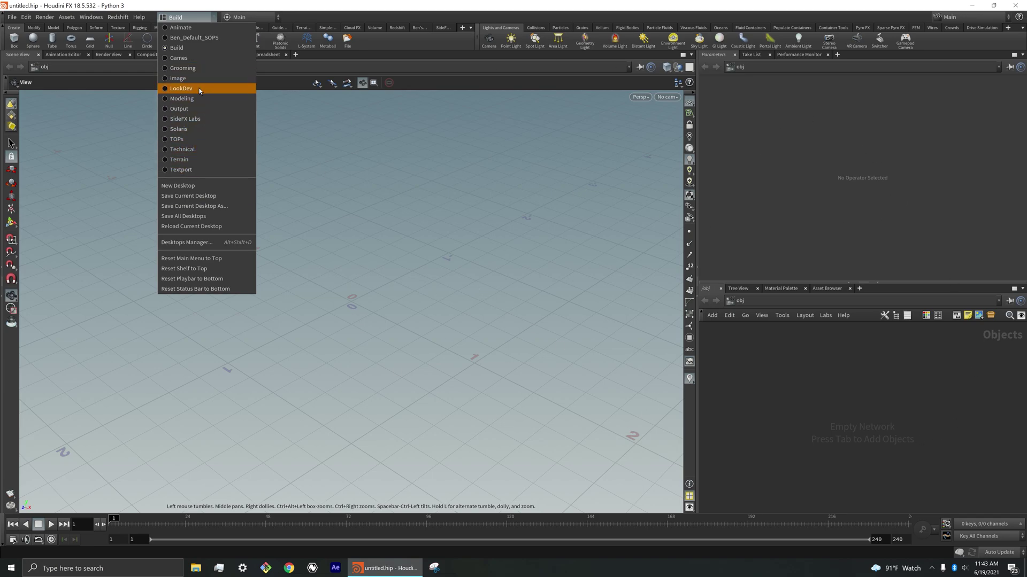
click(191, 47)
click(193, 17)
click(235, 48)
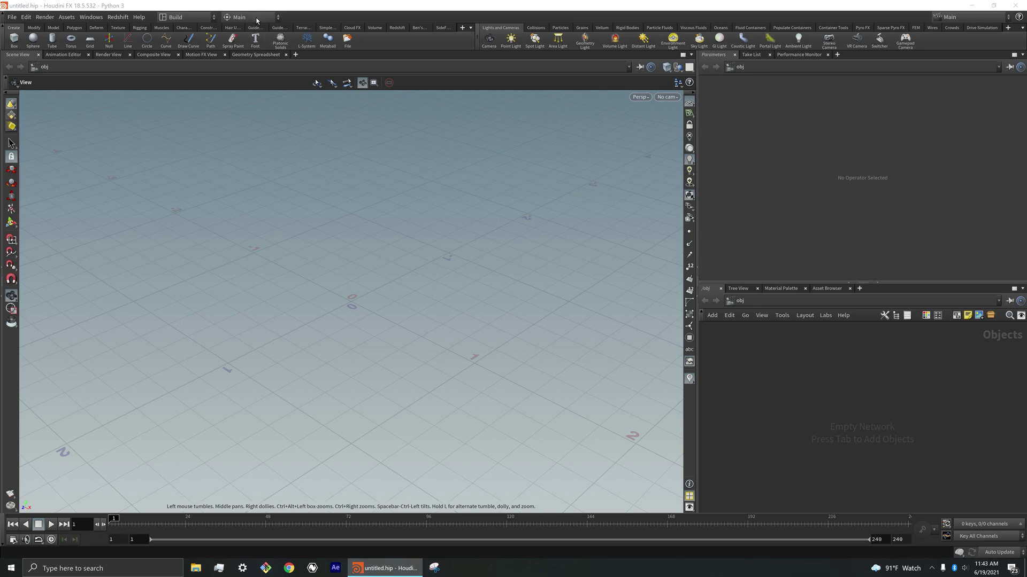
click(256, 17)
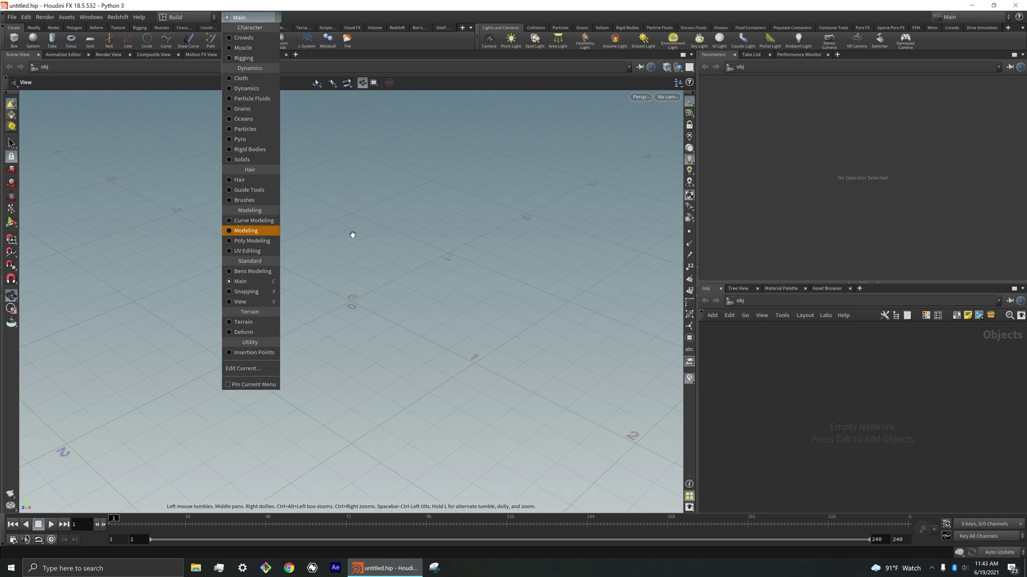
click(252, 15)
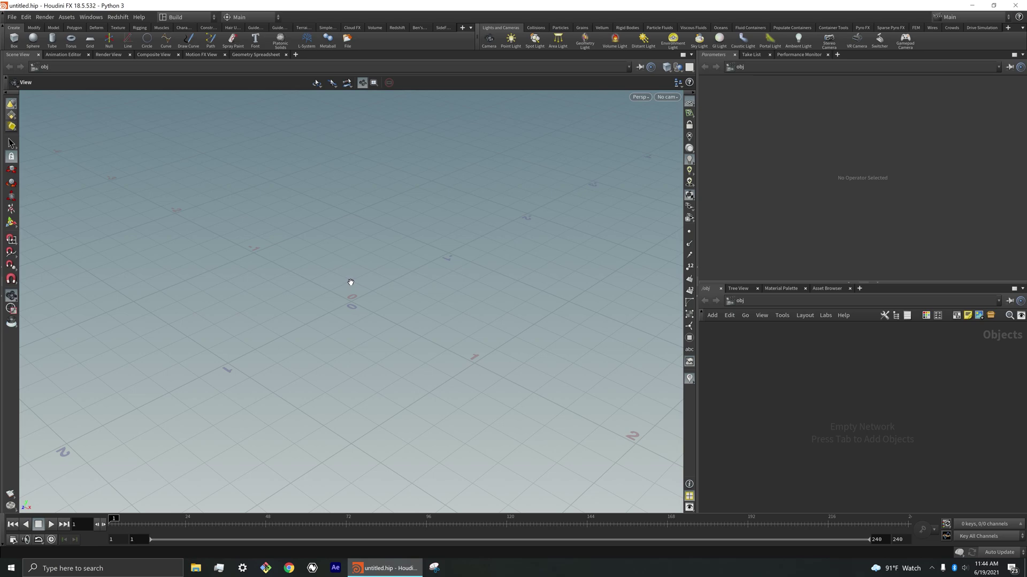
- Browse the viewport radial menu's Model and polygon tools submenus, then dismiss it
key(c)
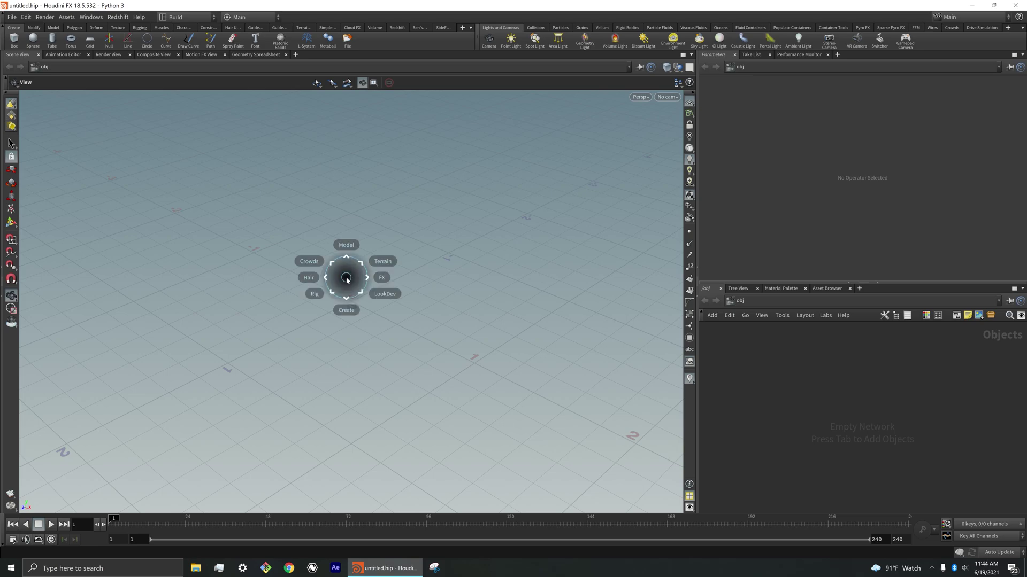
click(345, 245)
click(347, 217)
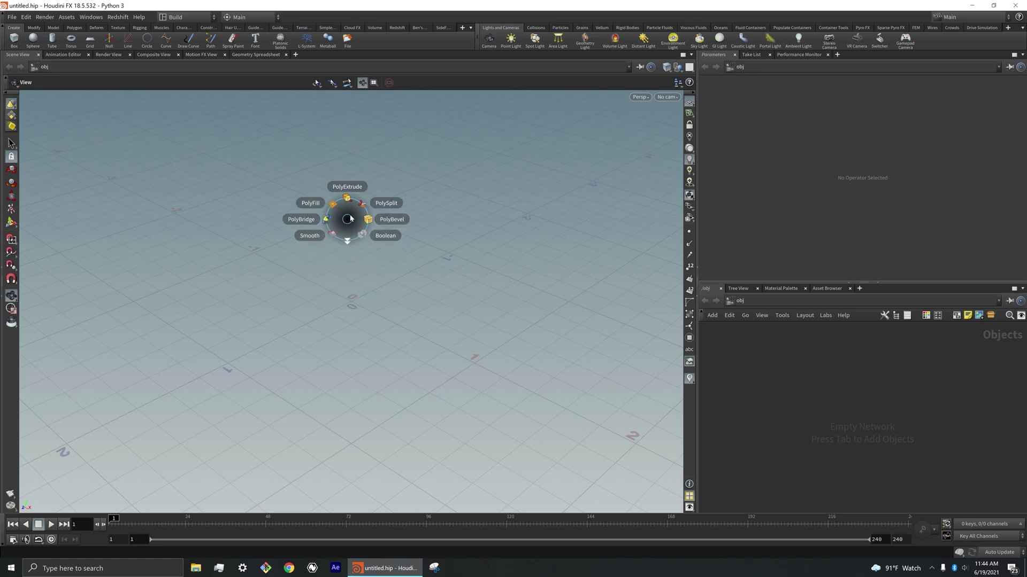
click(347, 219)
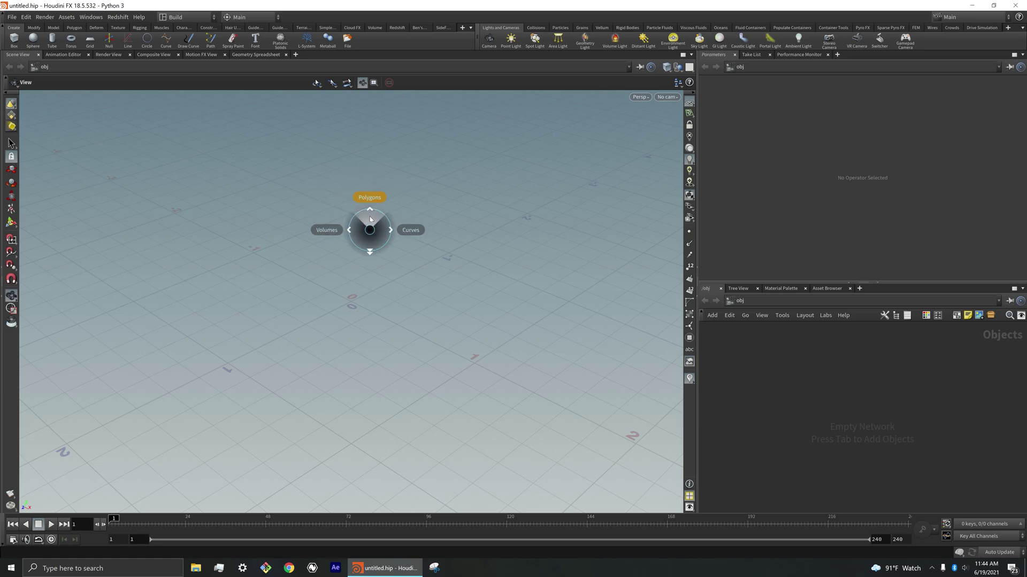
click(368, 199)
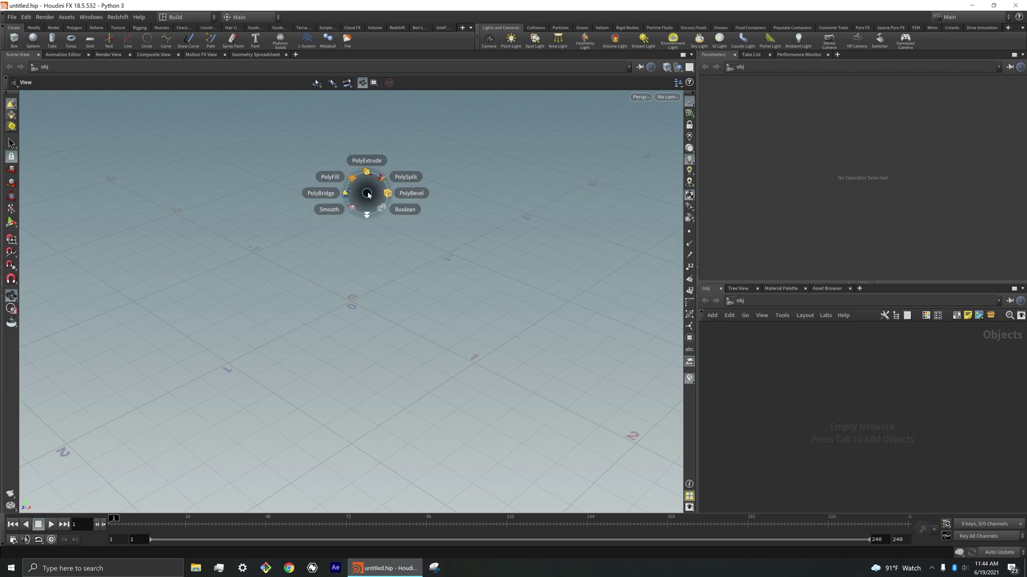
click(366, 194)
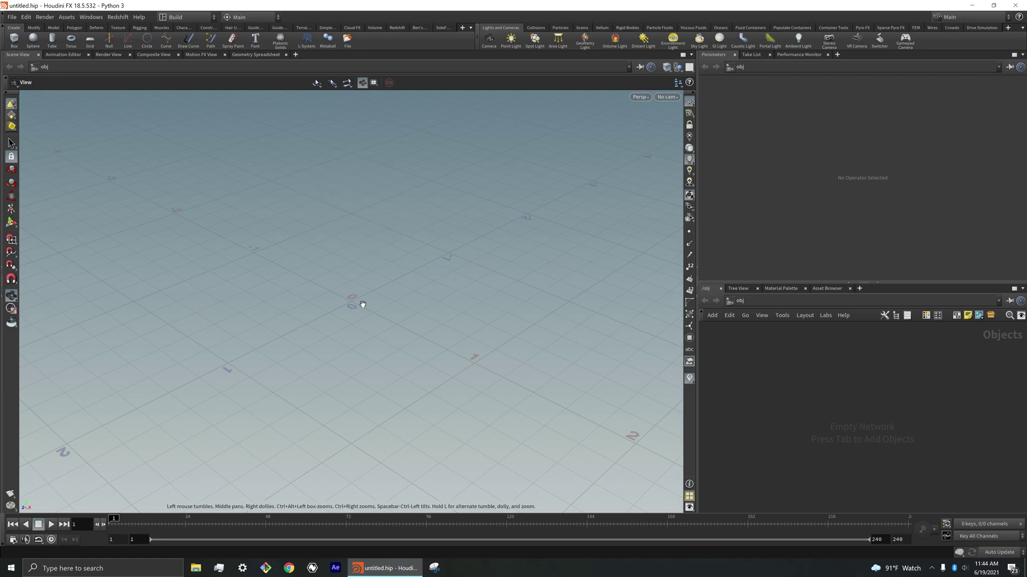
- Create a Geometry node geo1 in the network and dive inside it
key(Tab)
text(geo)
key(Return)
click(823, 377)
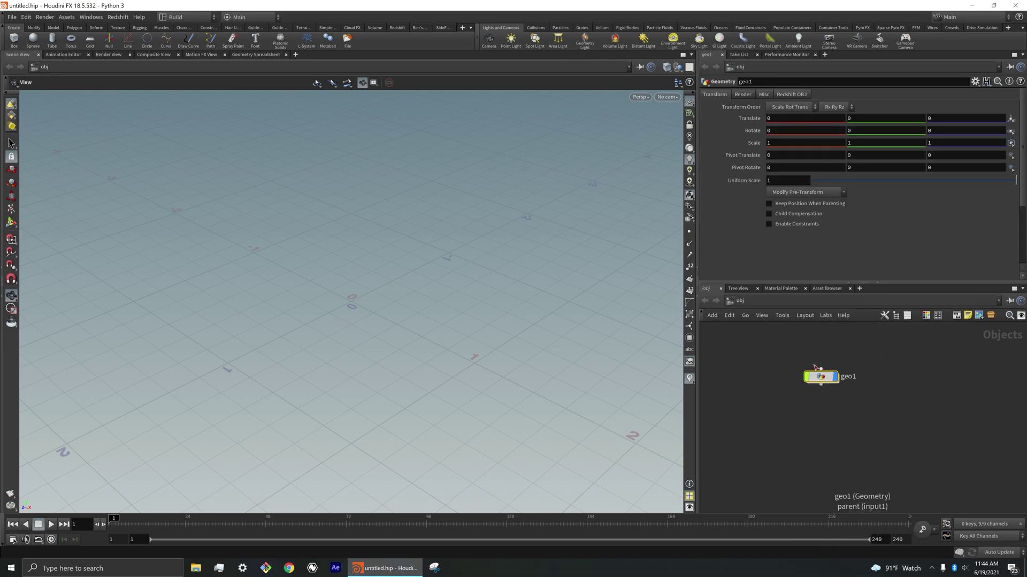
double_click(821, 377)
- Add a Box node inside geo1 and frame the cube in the viewport
key(Tab)
text(box)
key(Return)
click(830, 389)
right_drag(481, 318, 459, 277)
- Bevel all cube edges with PolyBevel at about 0.06 distance, then delete box1 and polybevel1
key(c)
click(399, 252)
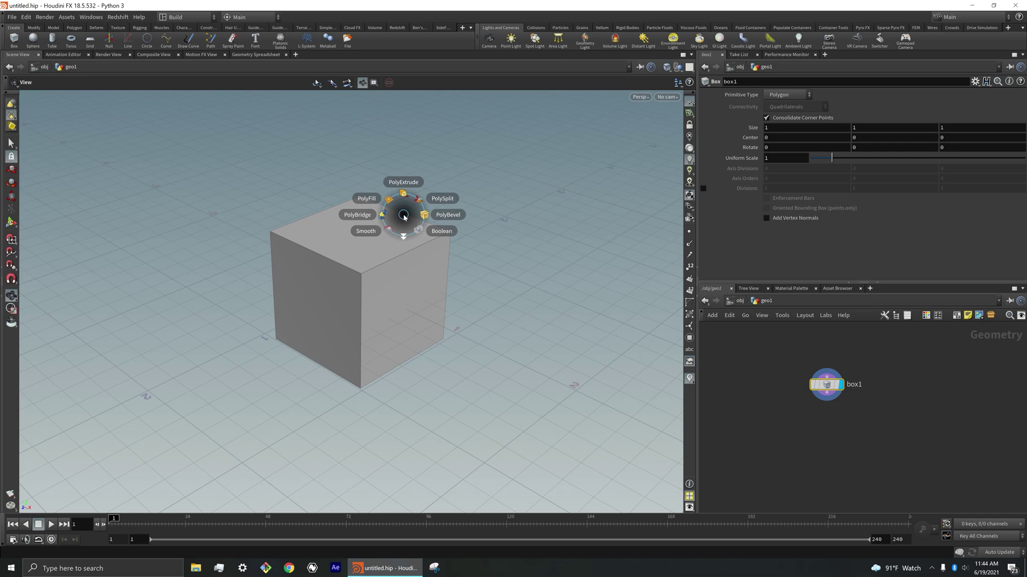
click(447, 219)
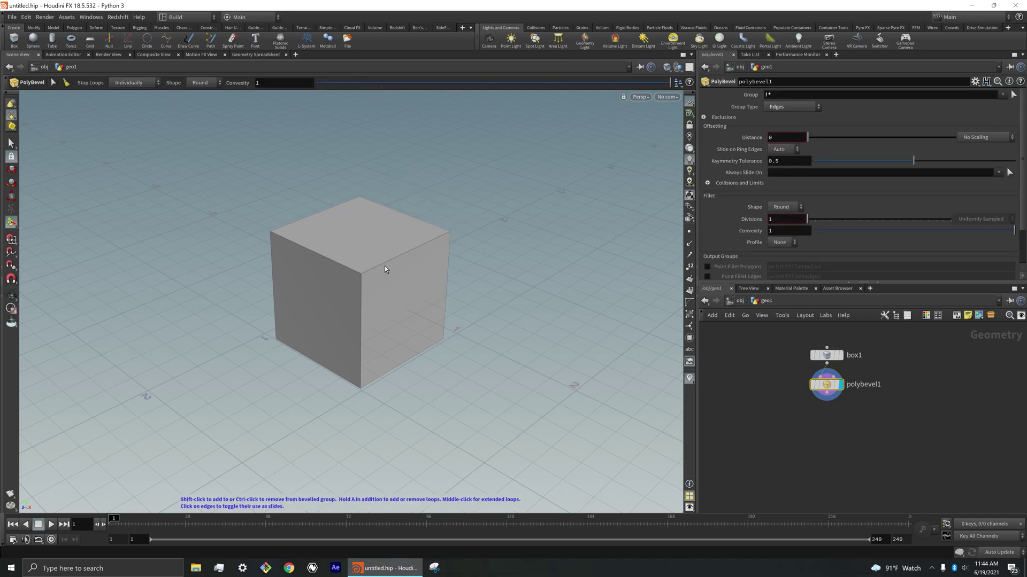
drag(504, 146, 514, 157)
drag(415, 288, 428, 289)
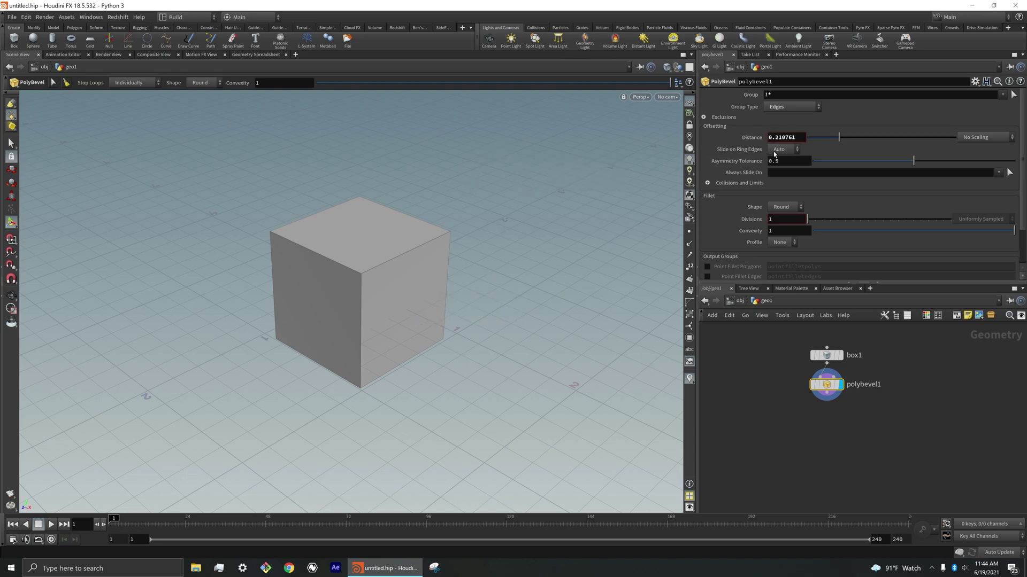
drag(838, 137, 858, 140)
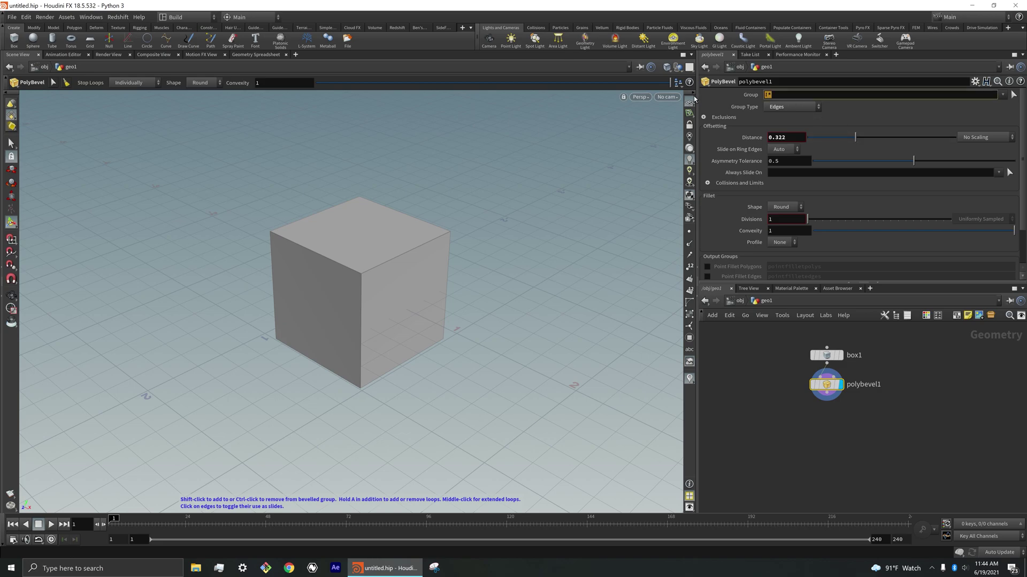
key(Return)
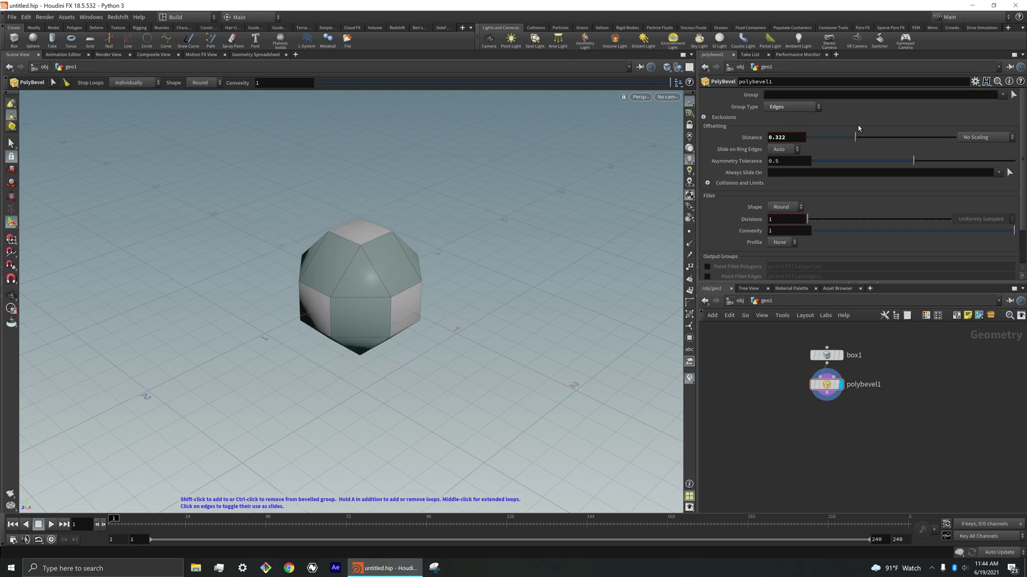
drag(856, 137, 818, 138)
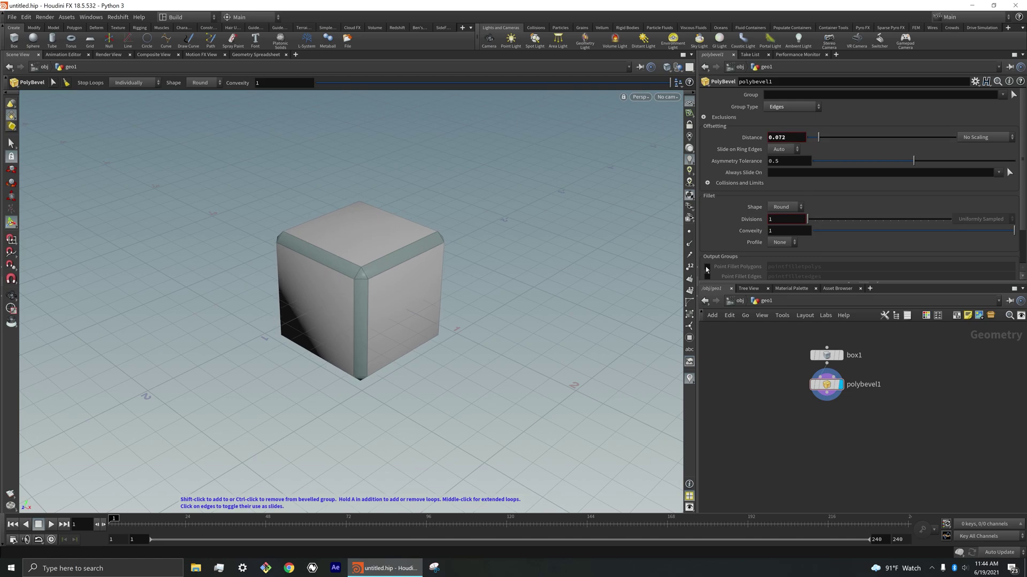
drag(900, 436, 797, 328)
key(Delete)
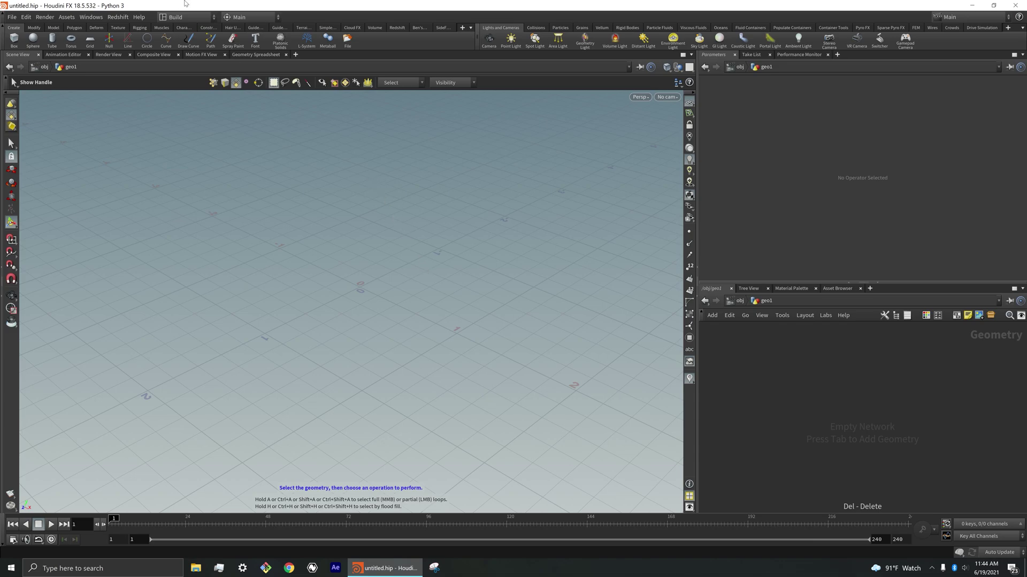
- Browse the Main radial menu's Model submenu and back to the top level, then dismiss it
key(c)
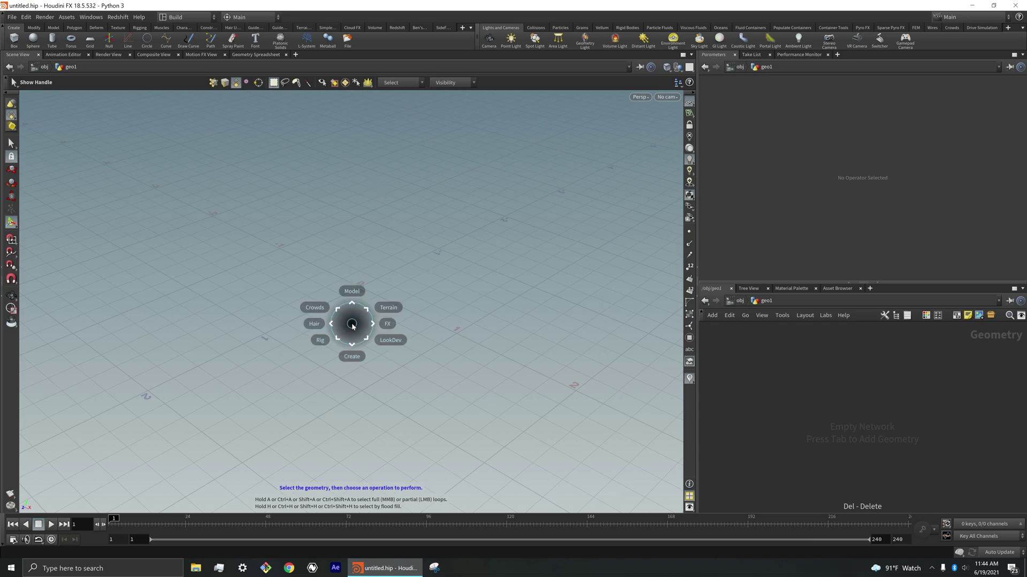
click(352, 290)
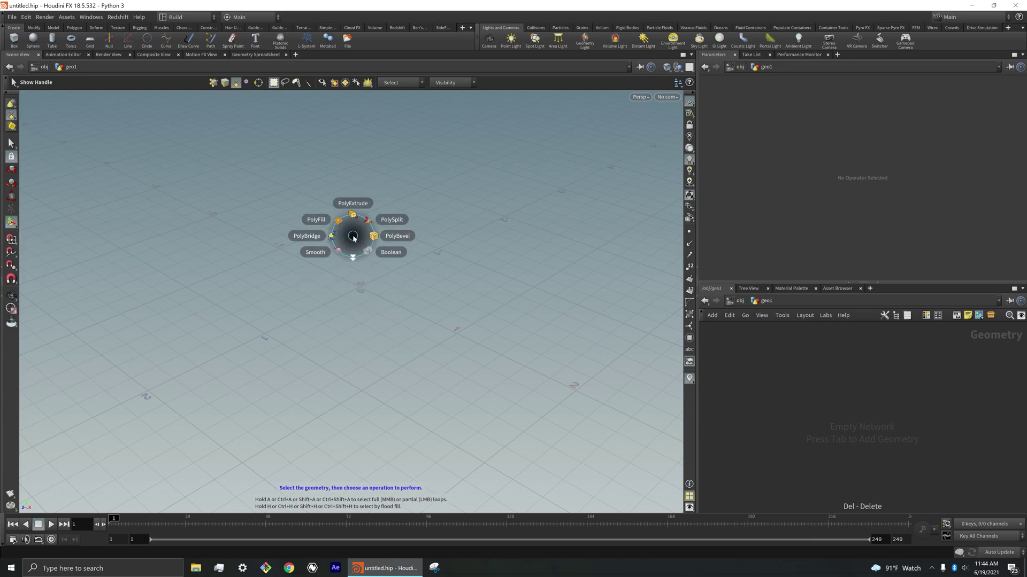
click(347, 257)
click(355, 326)
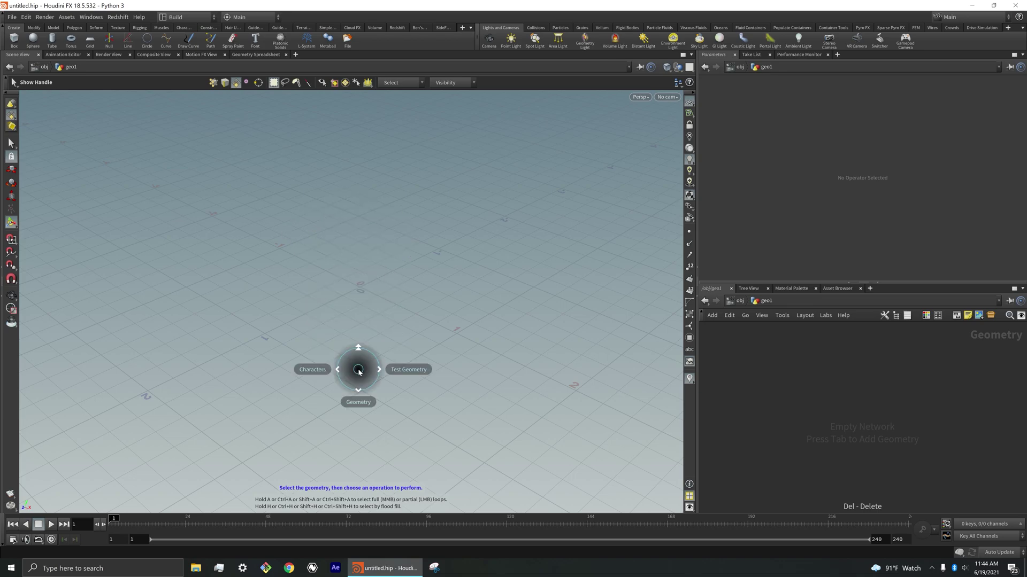
click(359, 343)
click(358, 330)
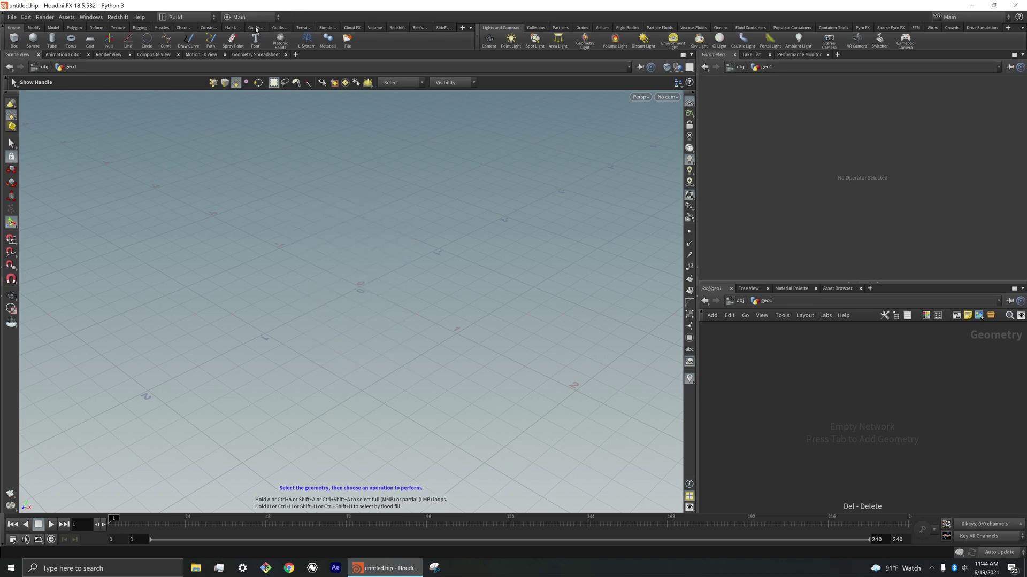
- Select the Poly Modeling radial menu set and preview its menu in the viewport
click(261, 17)
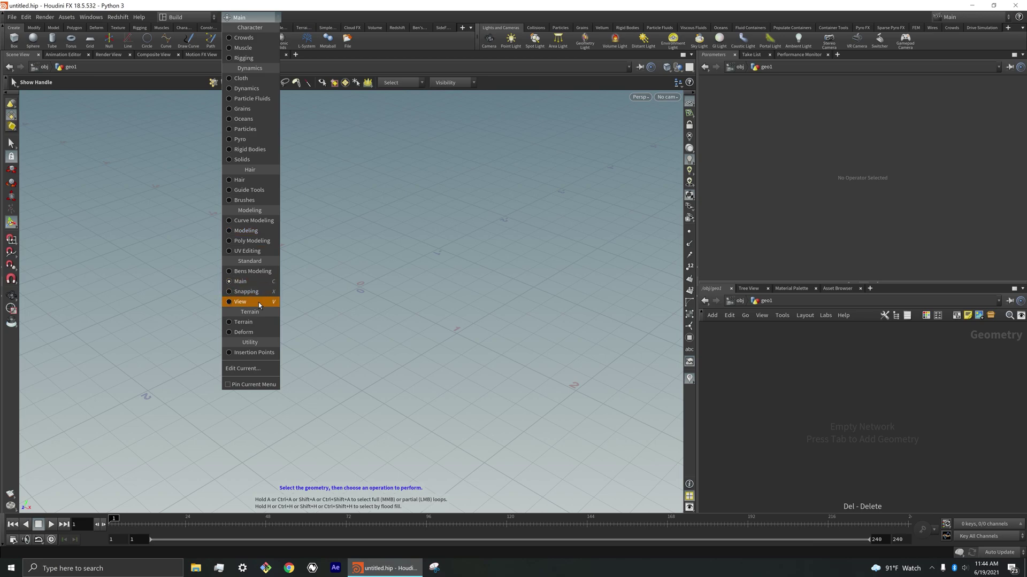
click(259, 242)
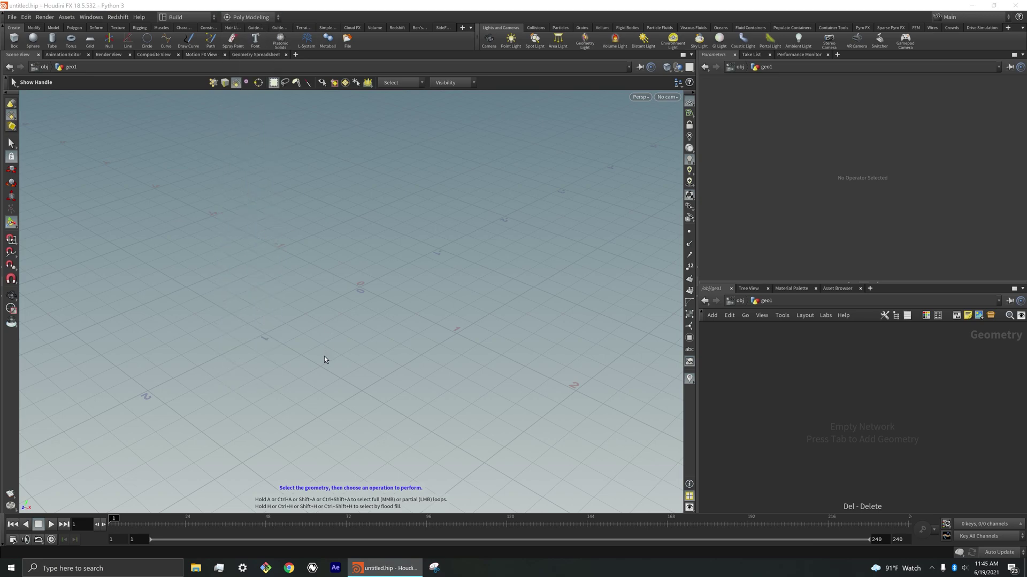
key(c)
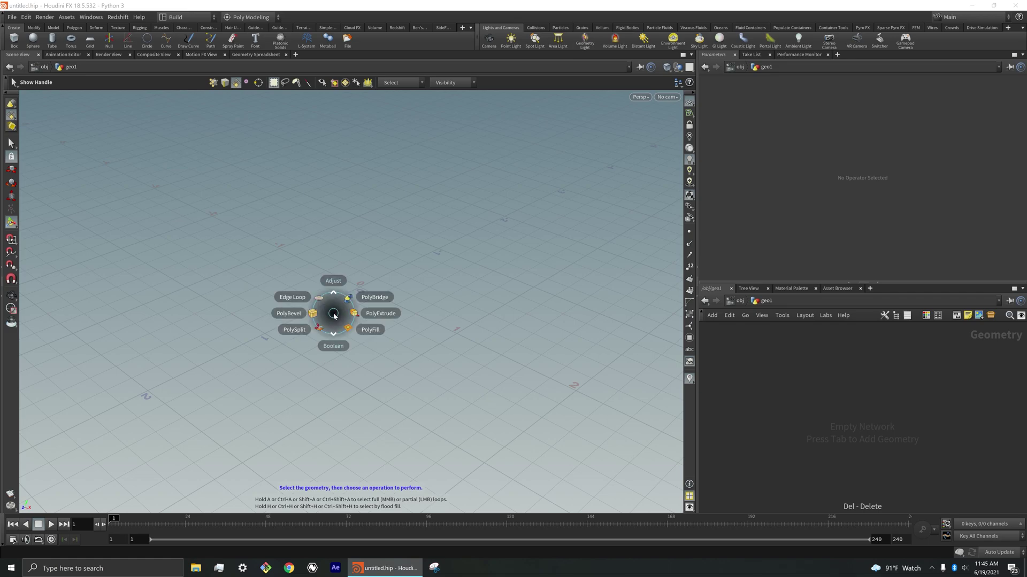
mouse_move(333, 280)
mouse_move(342, 321)
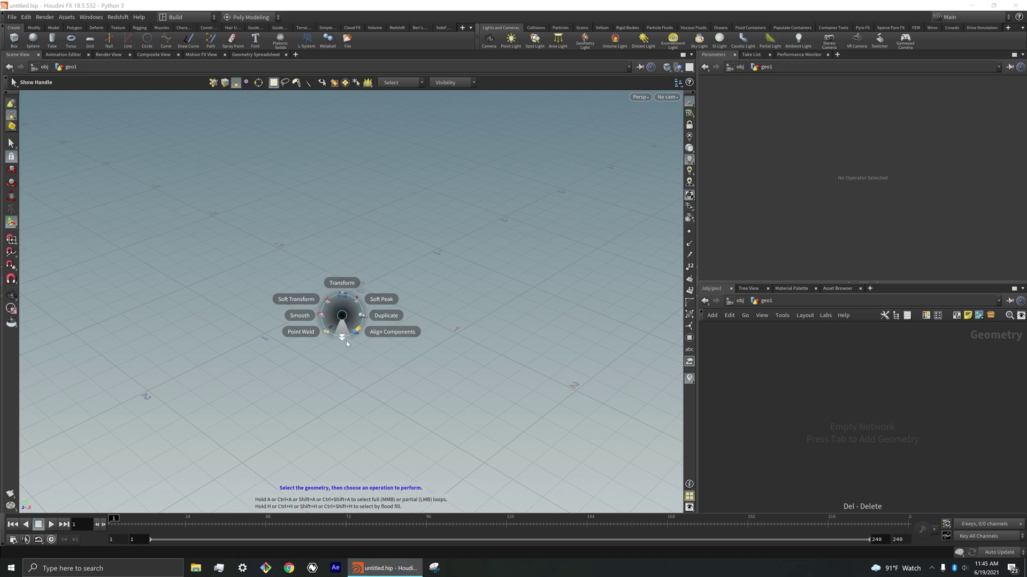
mouse_move(345, 341)
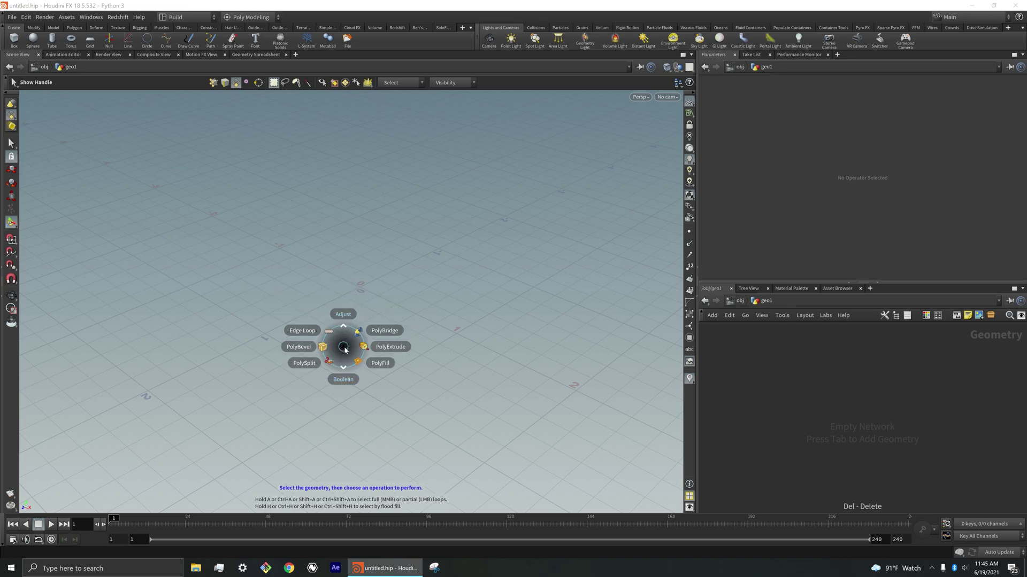
key(Escape)
key(Tab)
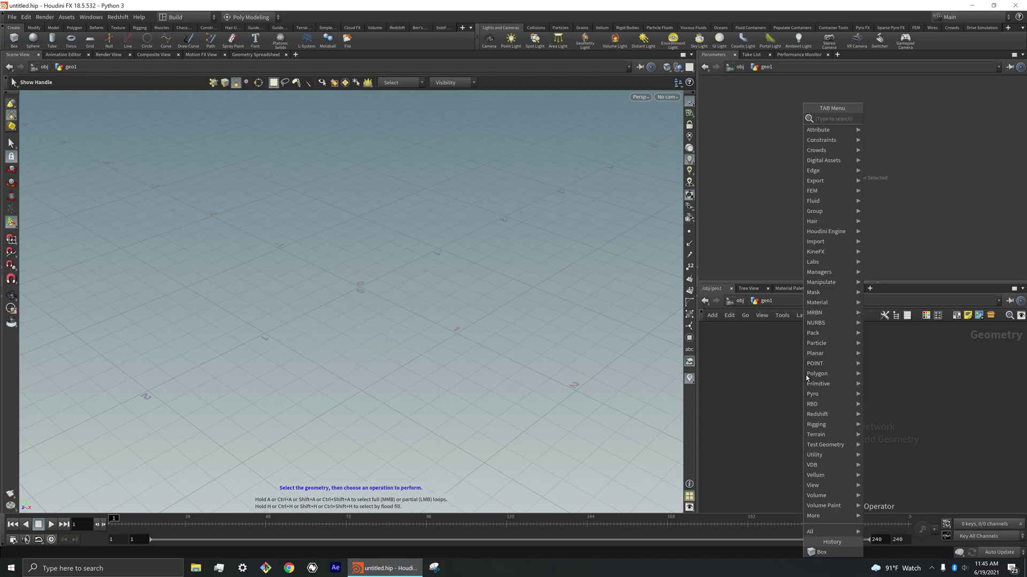
- Add a new Box node in geo1 and show the Polygon shelf tools
text(box)
key(Return)
click(802, 374)
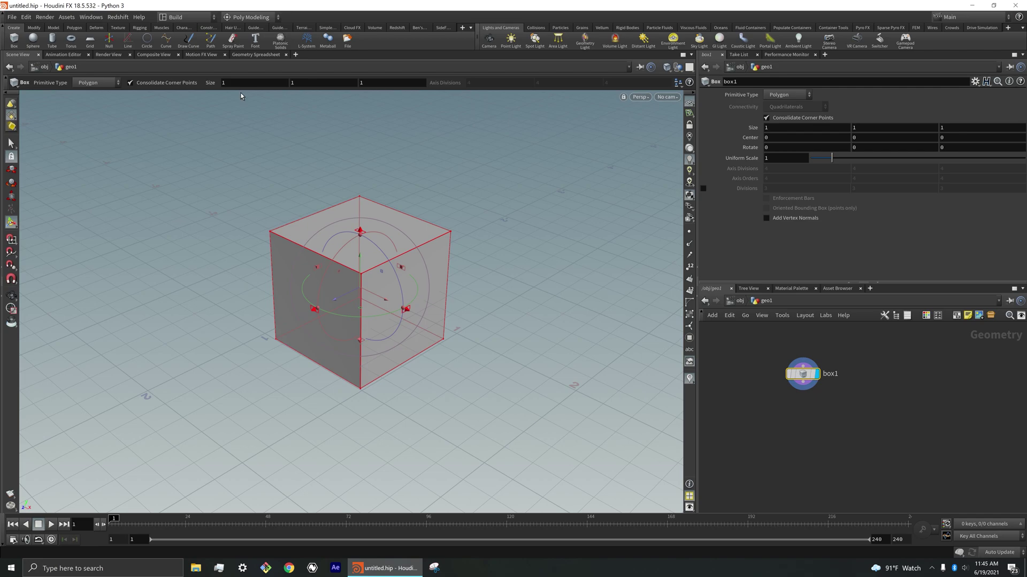
click(38, 28)
click(53, 28)
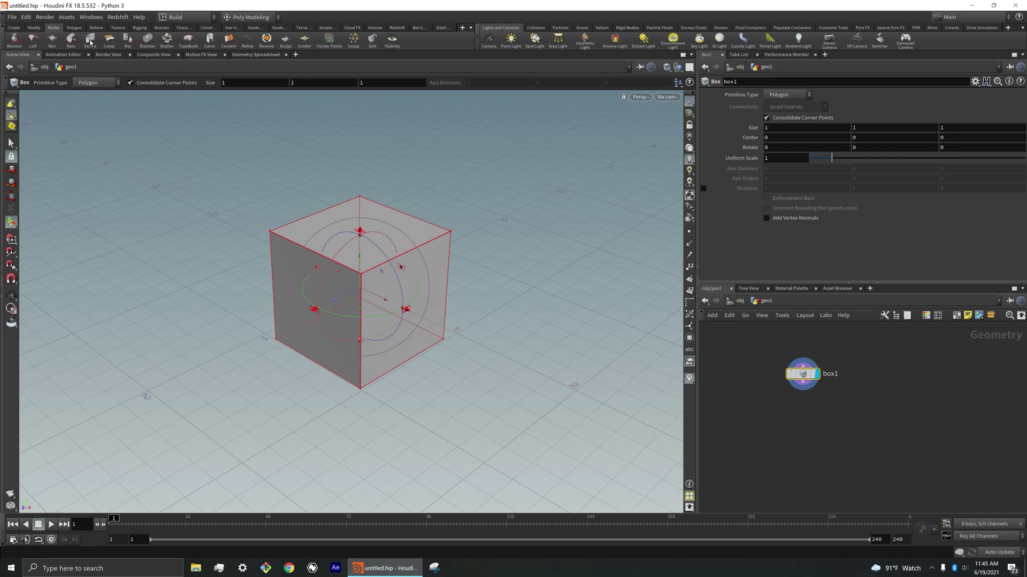
click(74, 27)
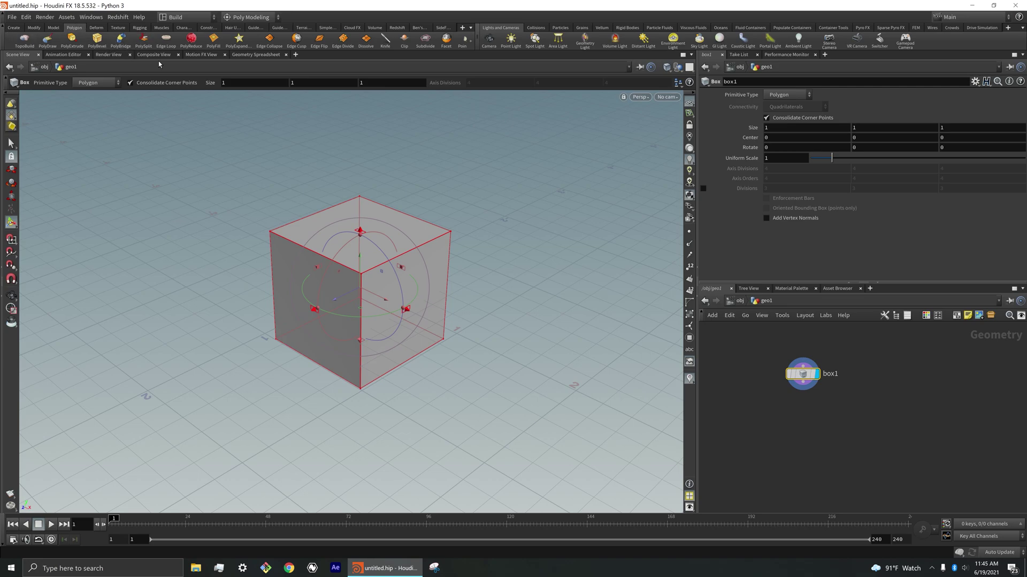
- Add an edge loop near the cube's front corner and cut a split path down its right face
click(163, 43)
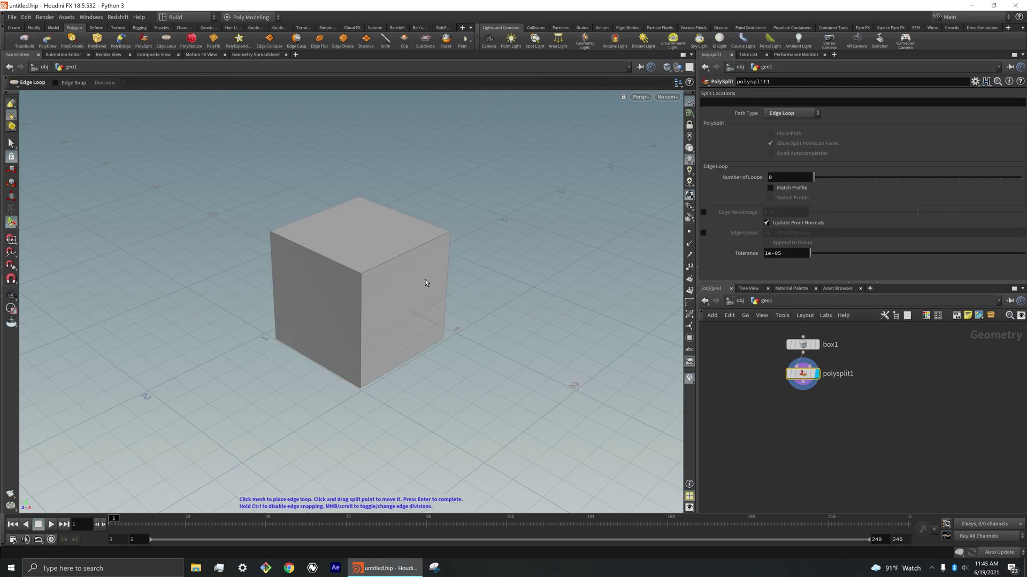
click(367, 275)
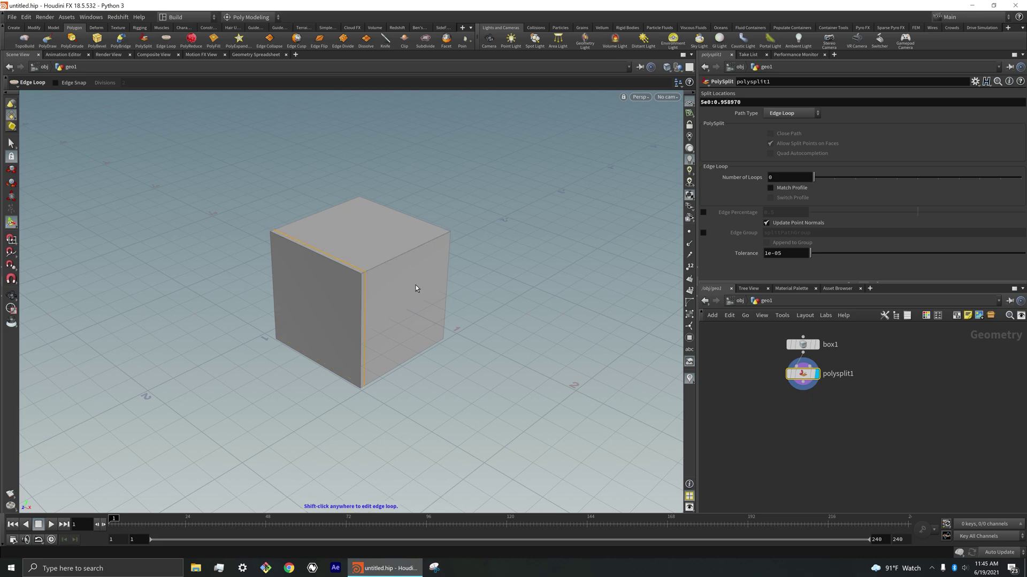
key(c)
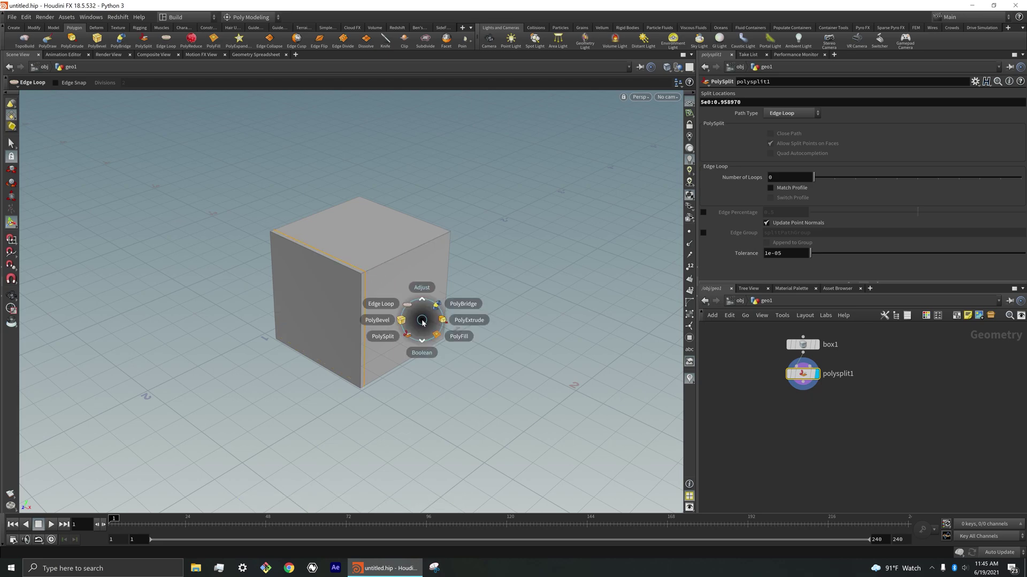
click(410, 338)
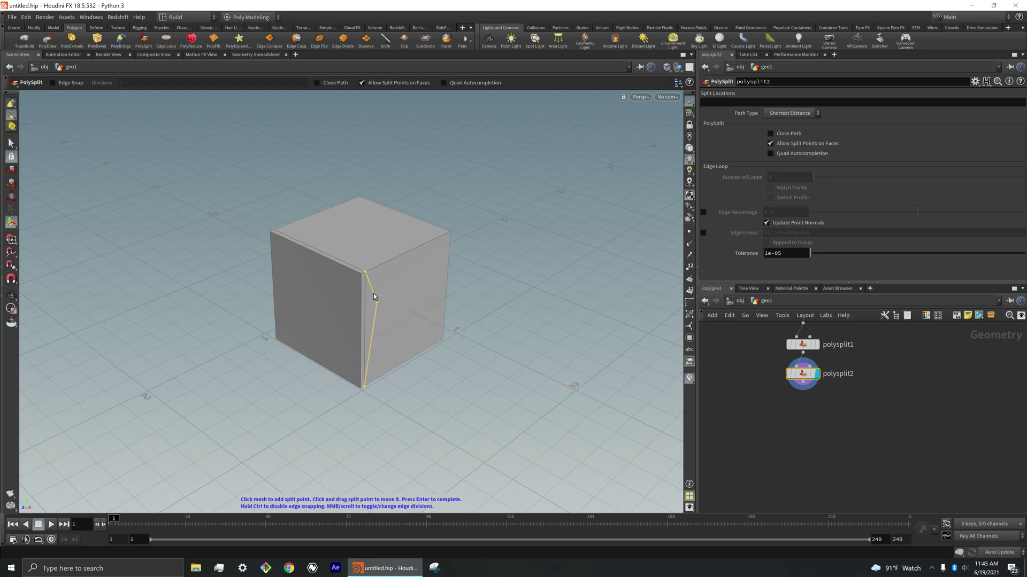
click(359, 272)
click(449, 232)
key(Return)
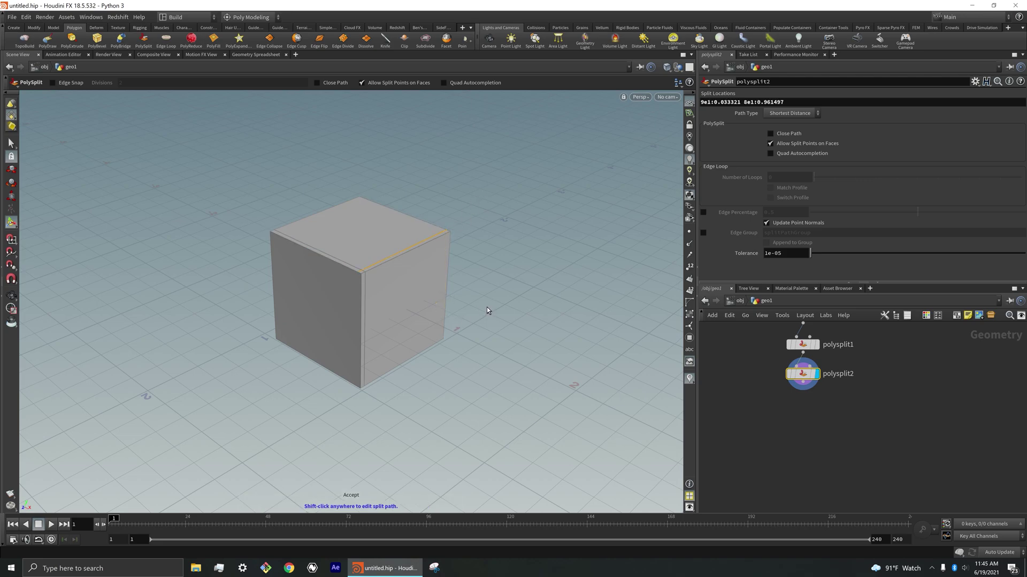
- Add edge loops across the cube's top and near its left edge, deleting extra splits
key(c)
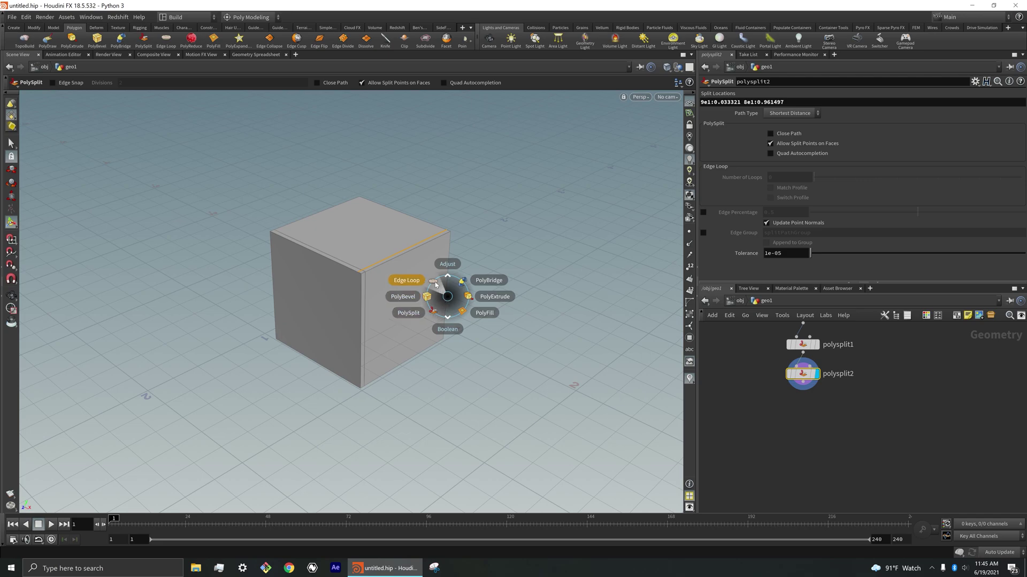
click(407, 280)
click(284, 236)
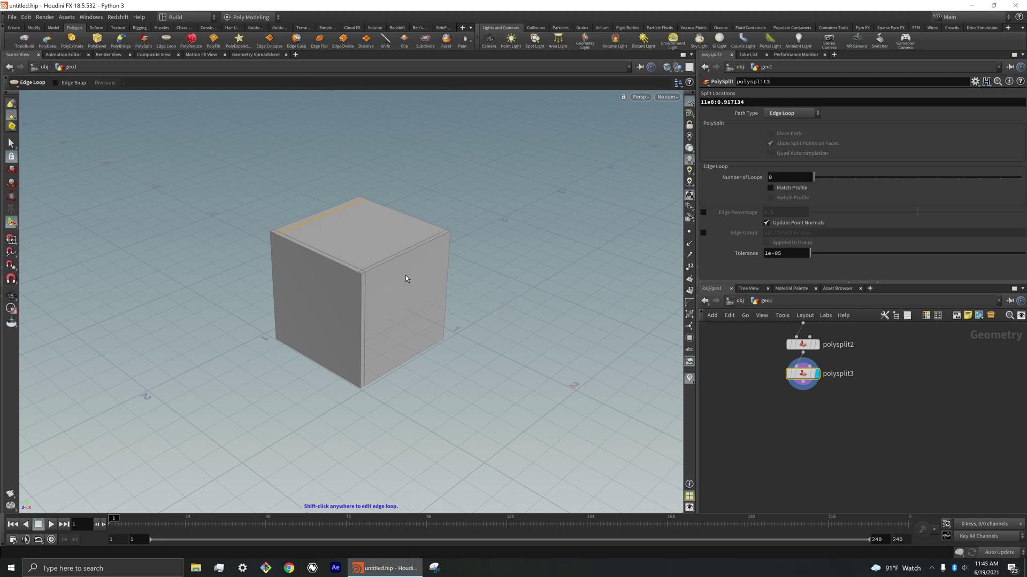
key(Delete)
key(Delete)
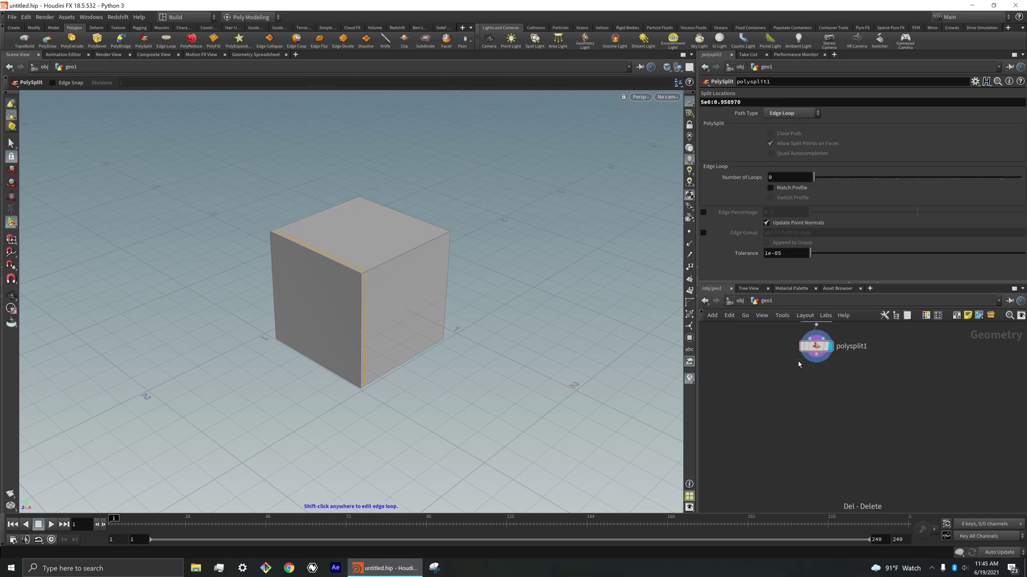
key(c)
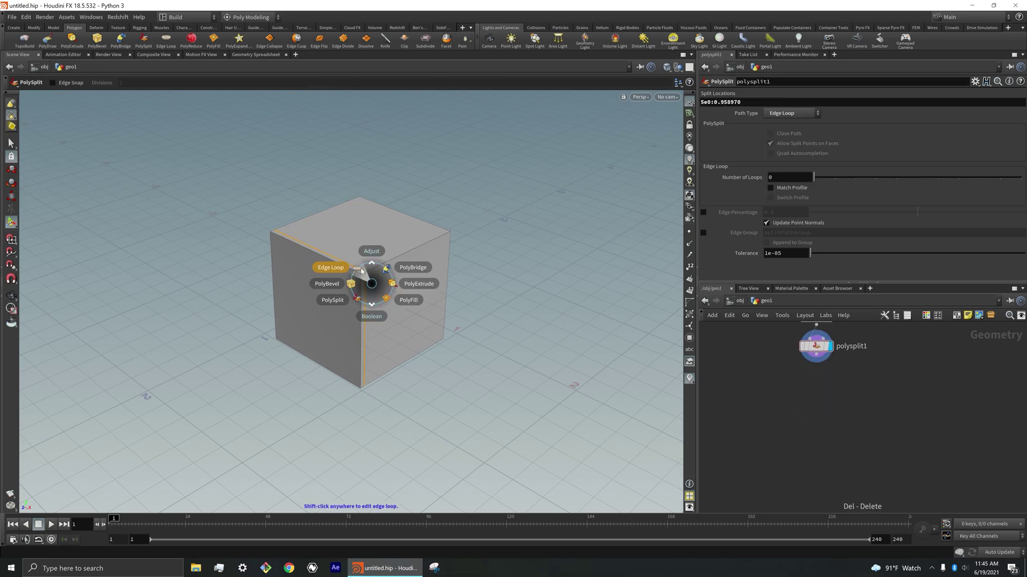
click(361, 274)
key(c)
click(333, 247)
click(282, 236)
key(Return)
- Orbit above the cube and add more edge loops across its top face
key(c)
click(379, 207)
click(363, 202)
key(Return)
drag(587, 279, 437, 355)
key(q)
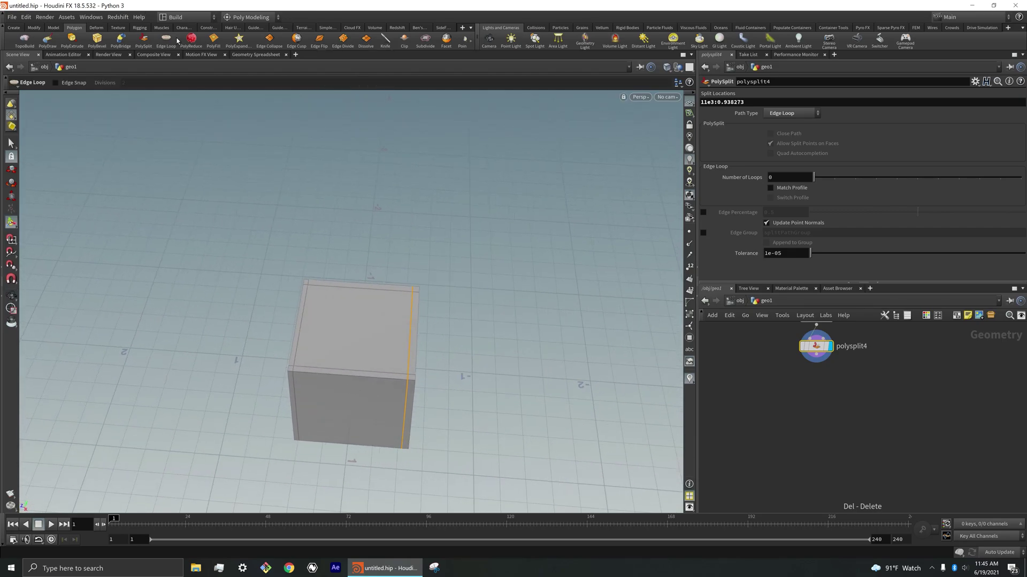
click(412, 333)
click(164, 44)
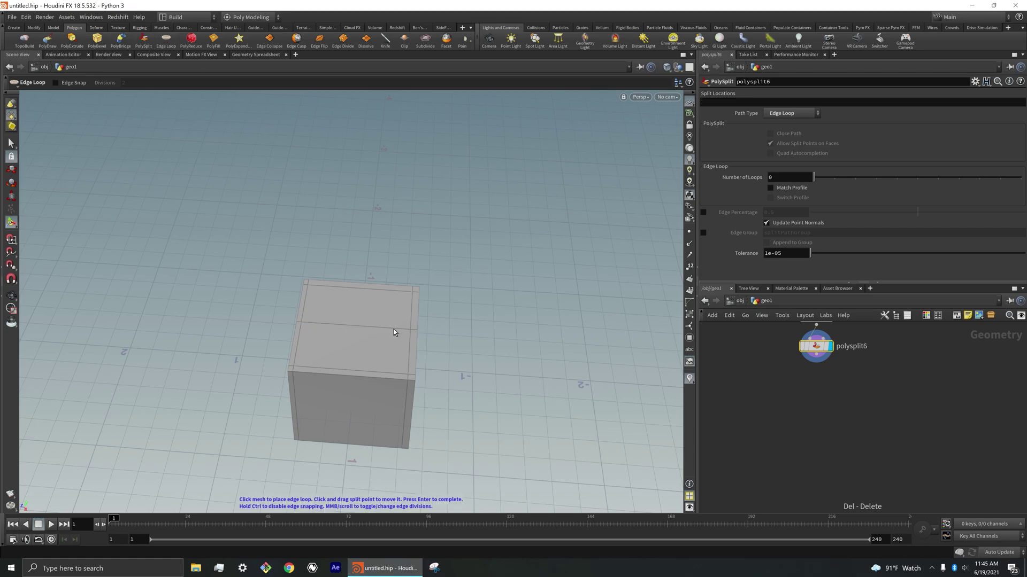
click(418, 302)
key(Escape)
drag(466, 299, 422, 315)
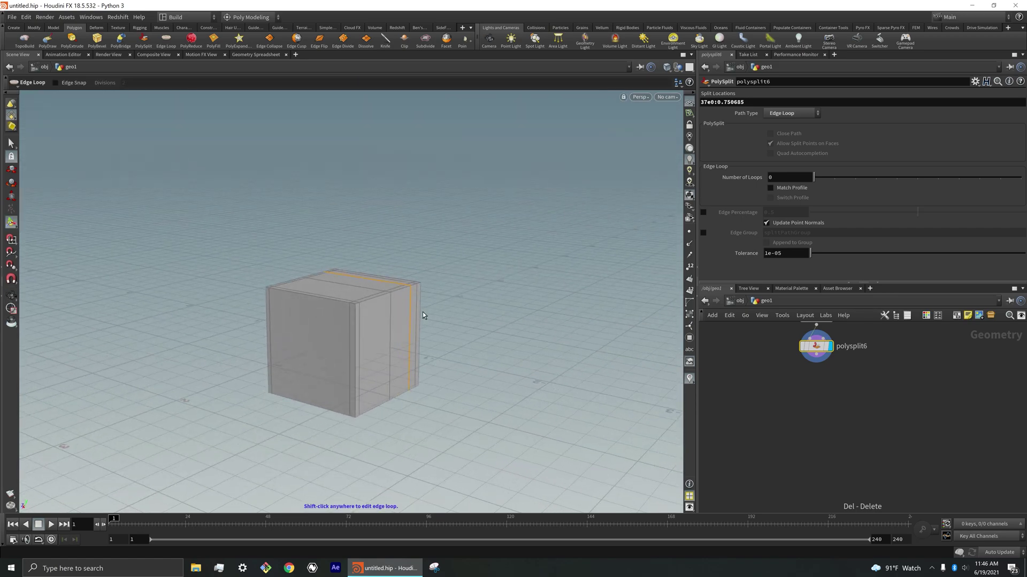
- Check the shelf set list, then select and delete all PolySplit nodes, leaving box1
click(249, 18)
click(480, 269)
click(252, 17)
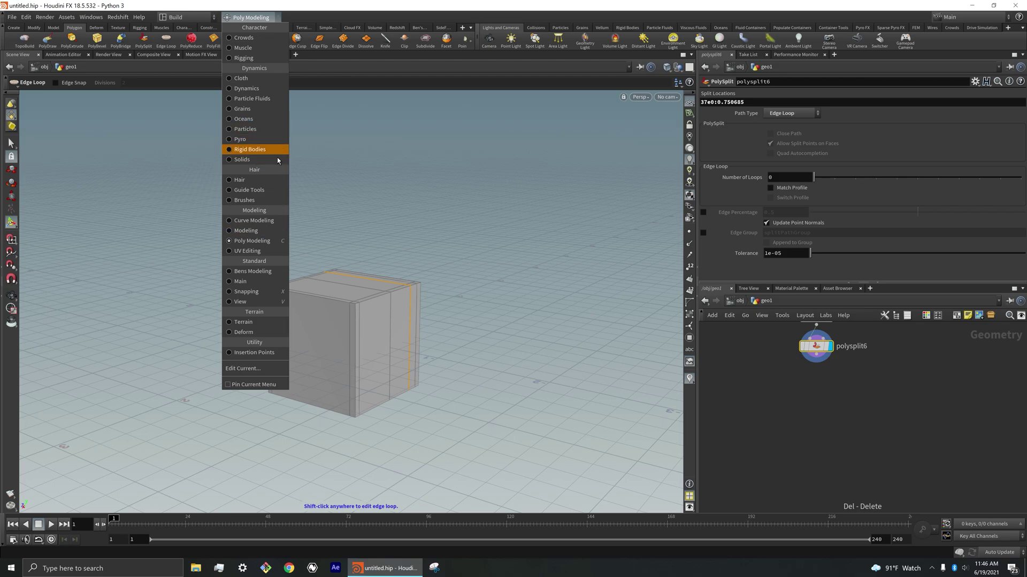
click(448, 215)
key(h)
drag(837, 465, 790, 323)
key(Delete)
- Frame box1, orbit to view the cube from above with handles, and open the shelf-set list
key(h)
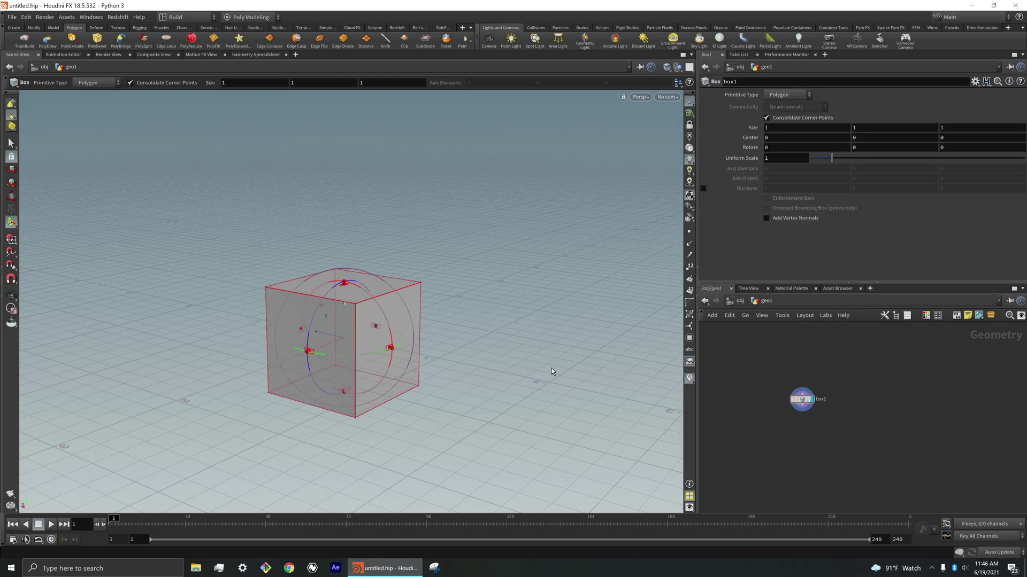
key(c)
key(c)
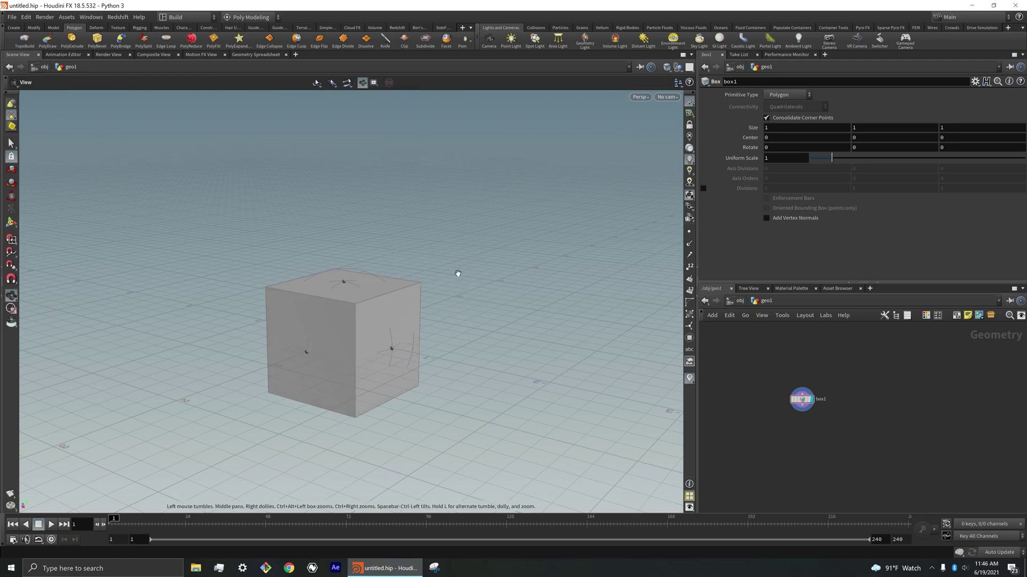
drag(458, 273, 442, 289)
key(Return)
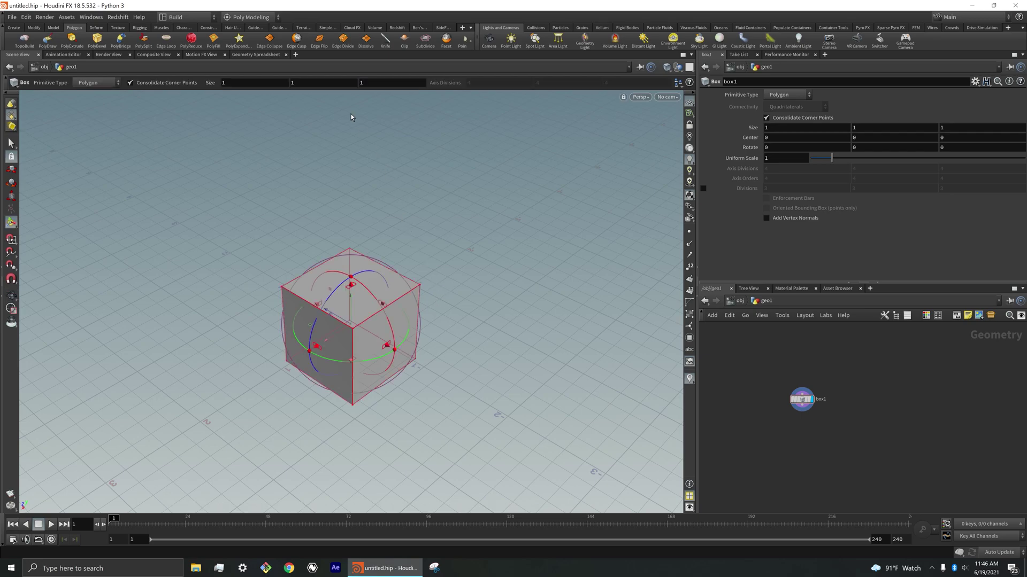
click(269, 18)
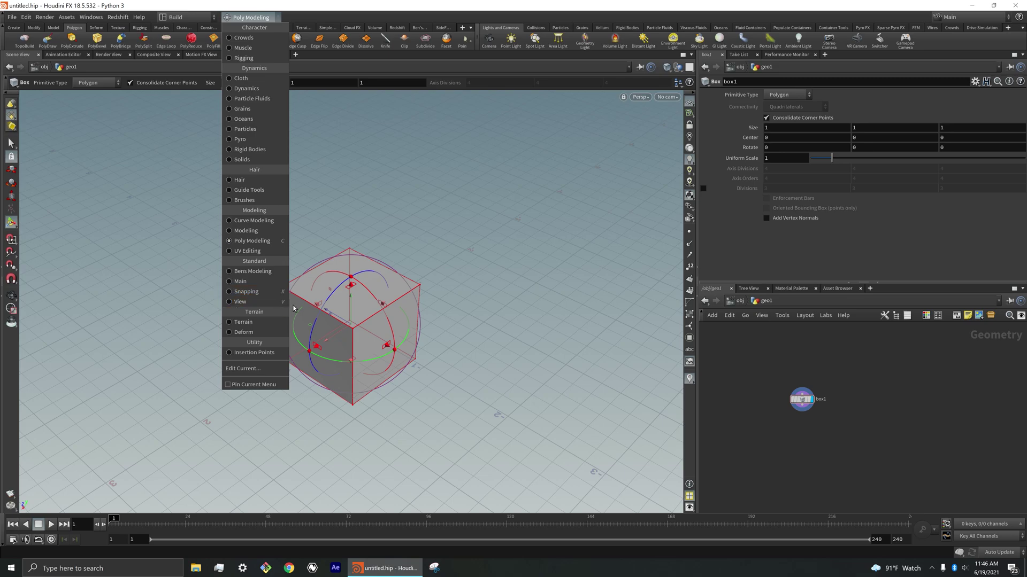
- Choose Bens Modeling from the shelf-set list and show its custom radial menu over the cube
click(477, 239)
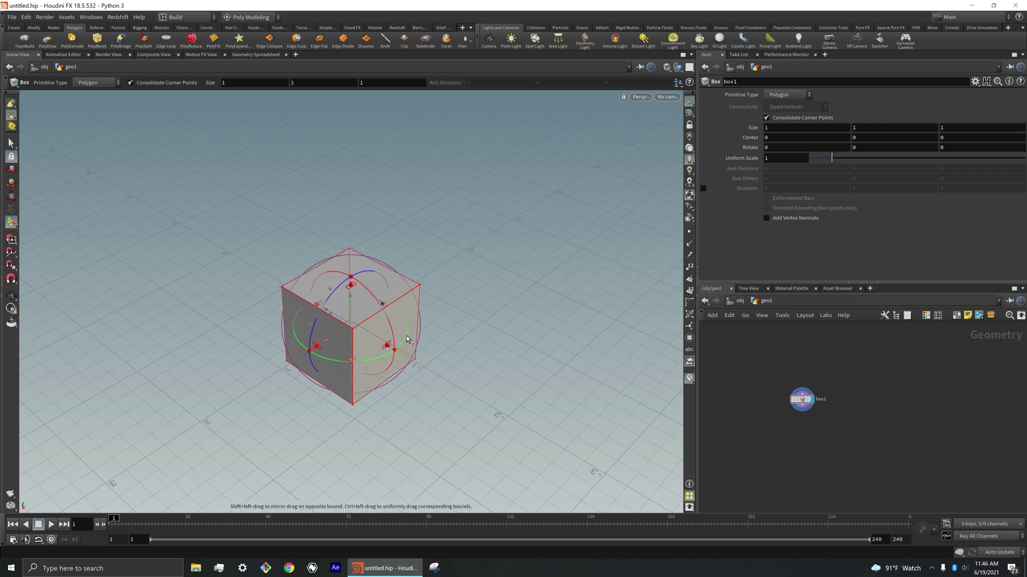
click(265, 18)
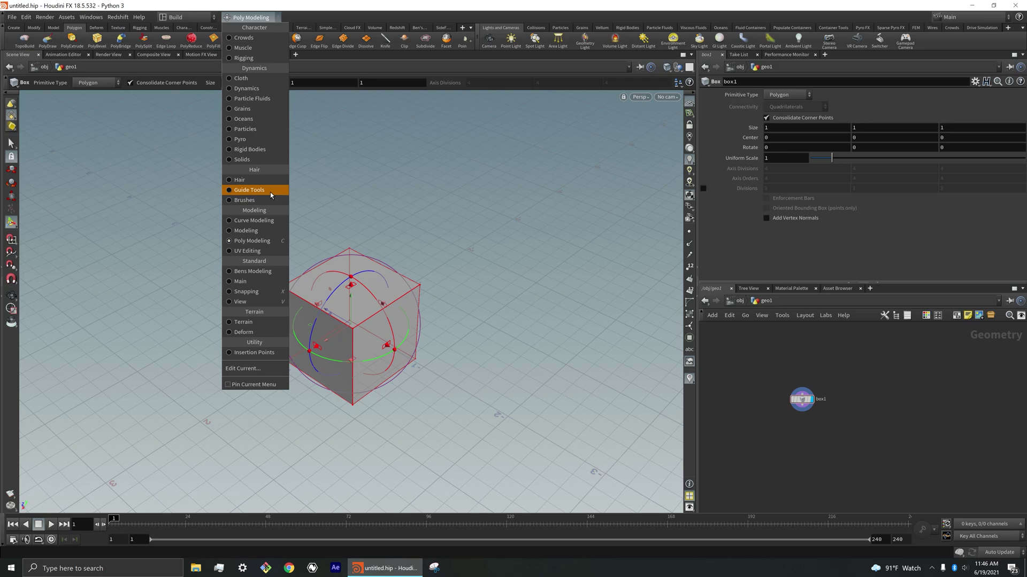
click(276, 275)
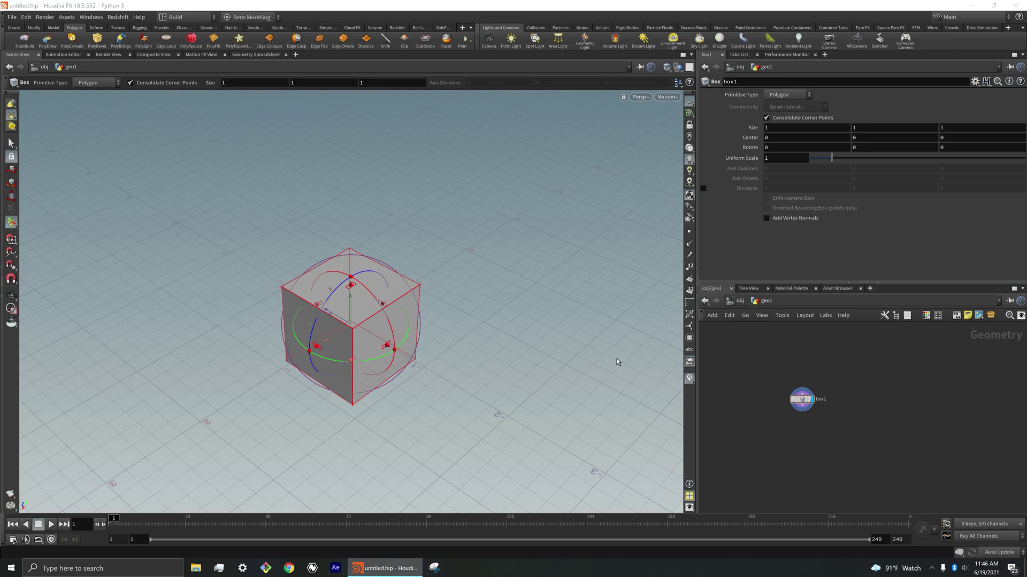
key(c)
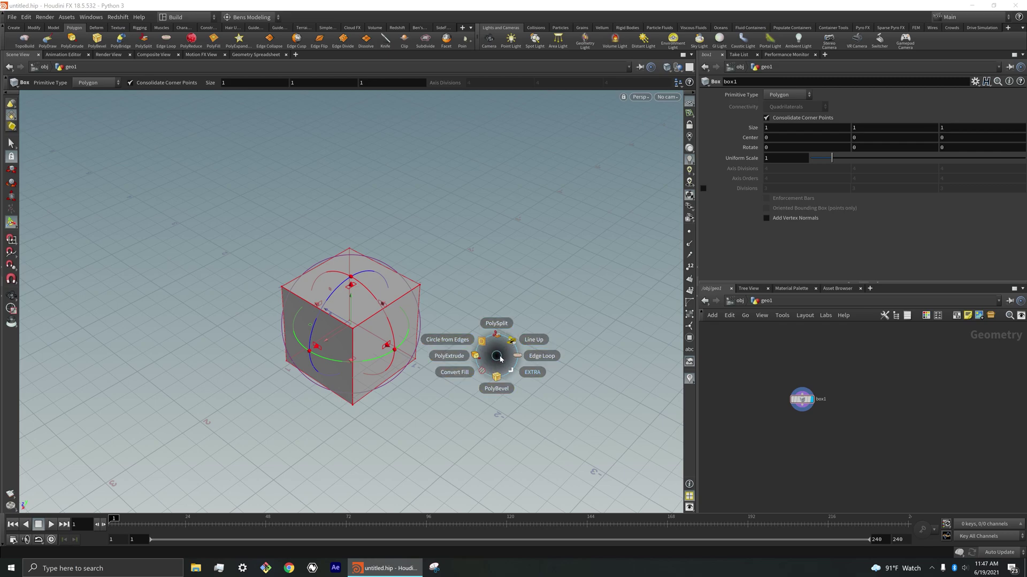
- Orbit around the cube and select its top face in face selection mode
key(Escape)
key(Escape)
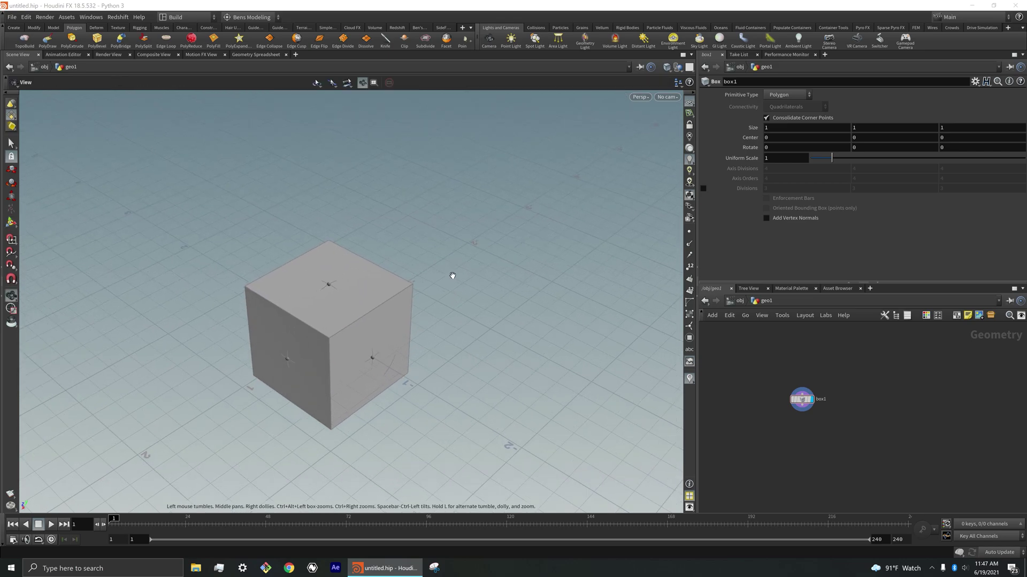
drag(452, 270, 453, 249)
key(Return)
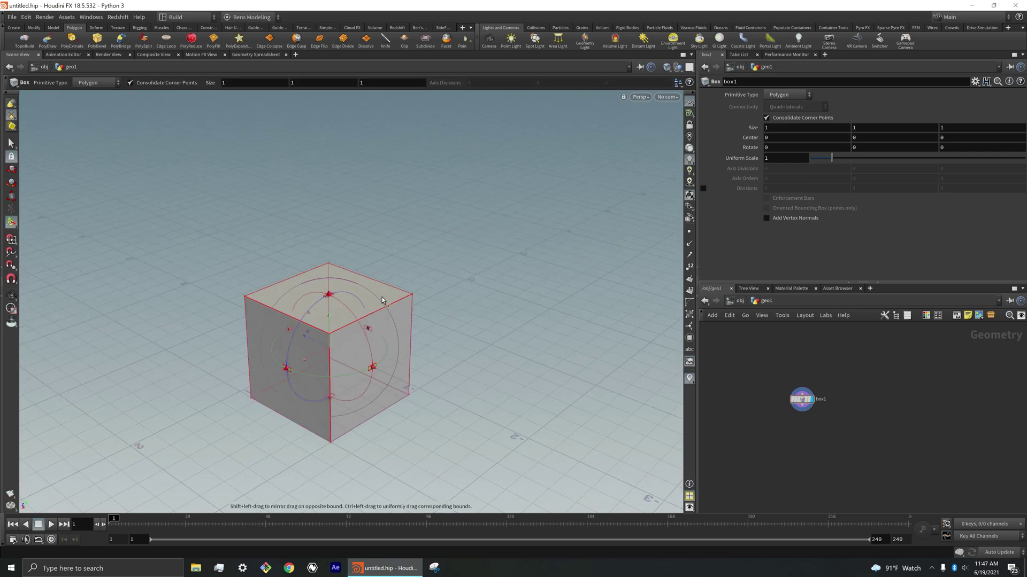
key(c)
key(Escape)
key(s)
click(376, 297)
- Extrude the top face upward with PolyExtrude, then delete polyextrude1 and start a node search
key(c)
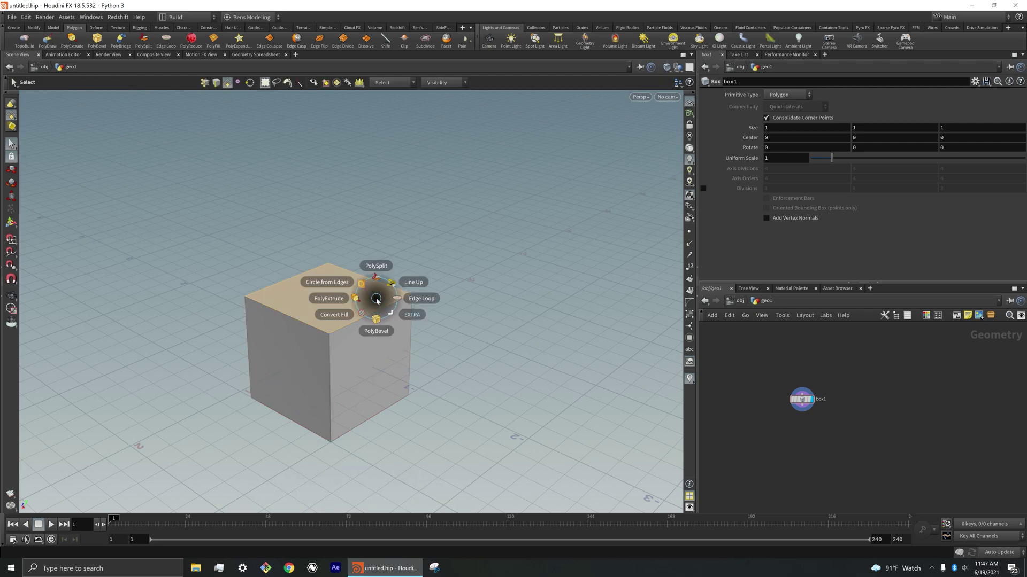
click(359, 305)
drag(335, 281, 330, 208)
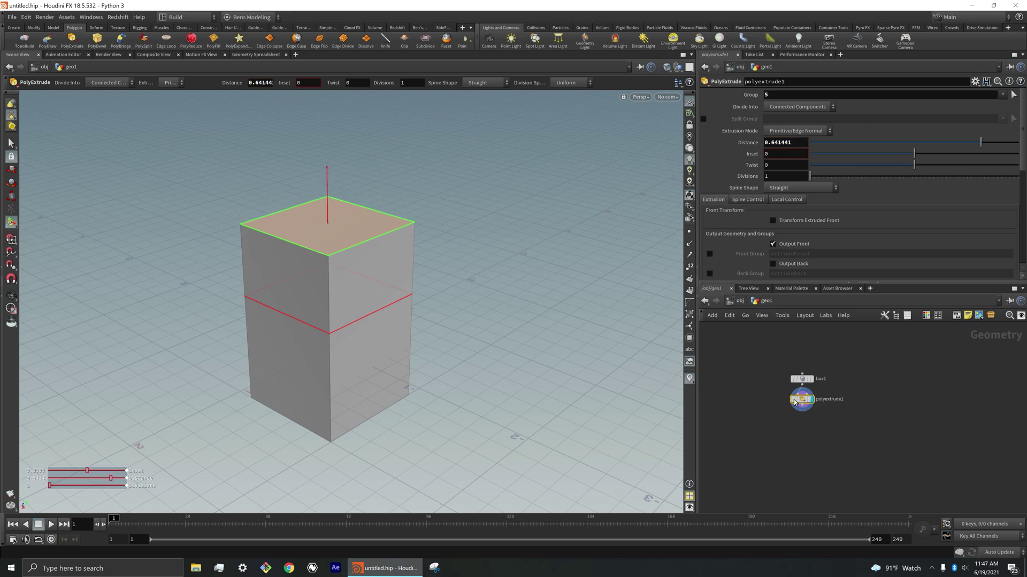
key(Delete)
key(Tab)
- Add a Transform node wired below box1
text(trans)
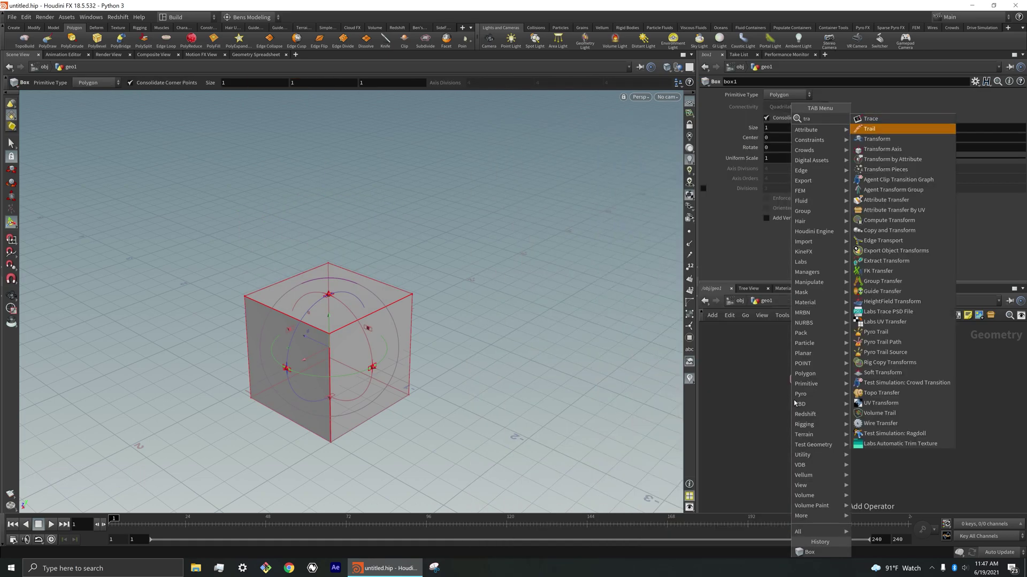
key(Return)
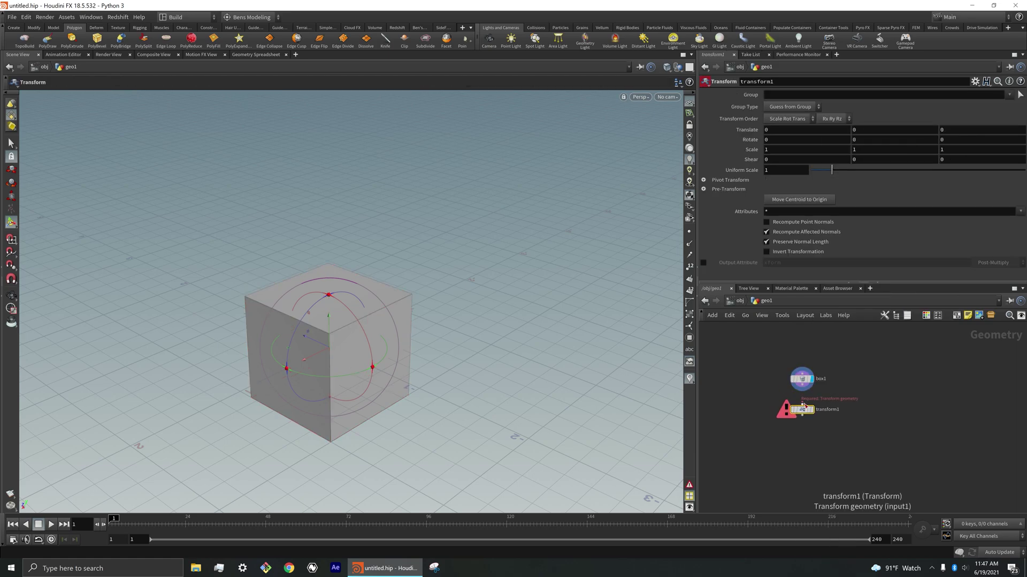
click(806, 413)
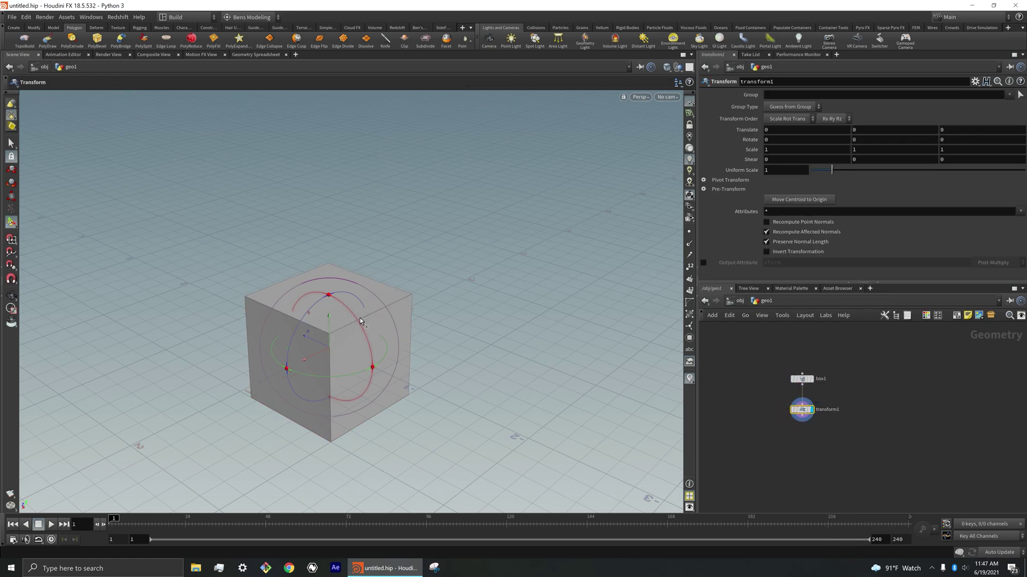
- Rotate the cube to about -15.3, 16.4, 46.9 degrees and re-angle the view
drag(362, 323, 444, 283)
key(Escape)
key(Return)
key(Escape)
key(Return)
key(Escape)
drag(431, 318, 497, 321)
key(Return)
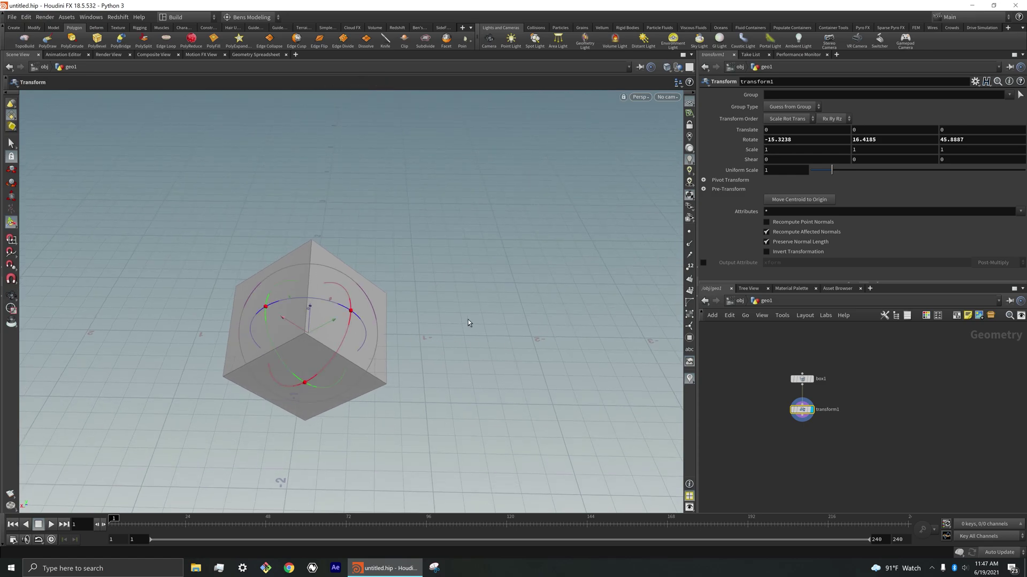
key(c)
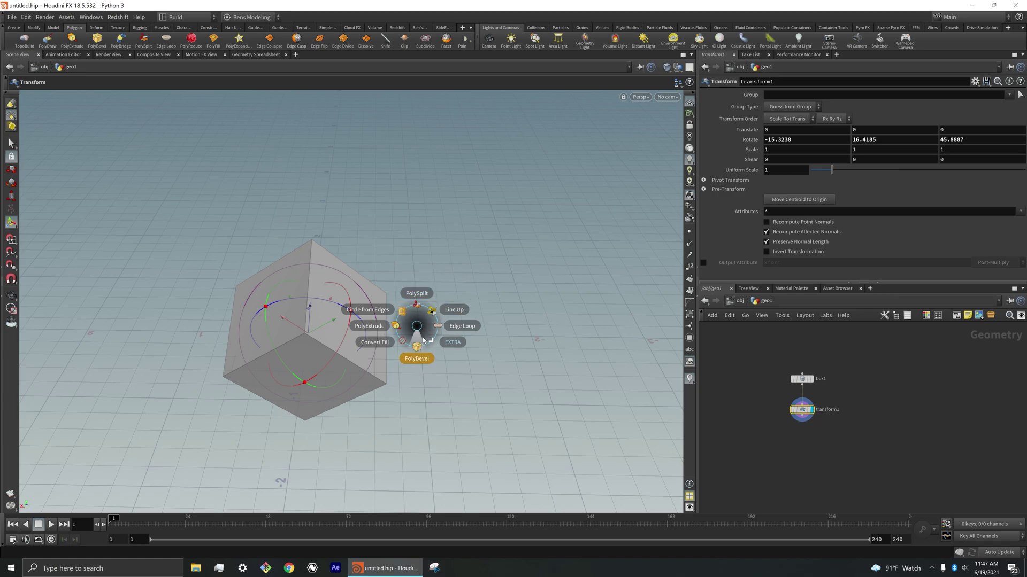
key(Escape)
key(s)
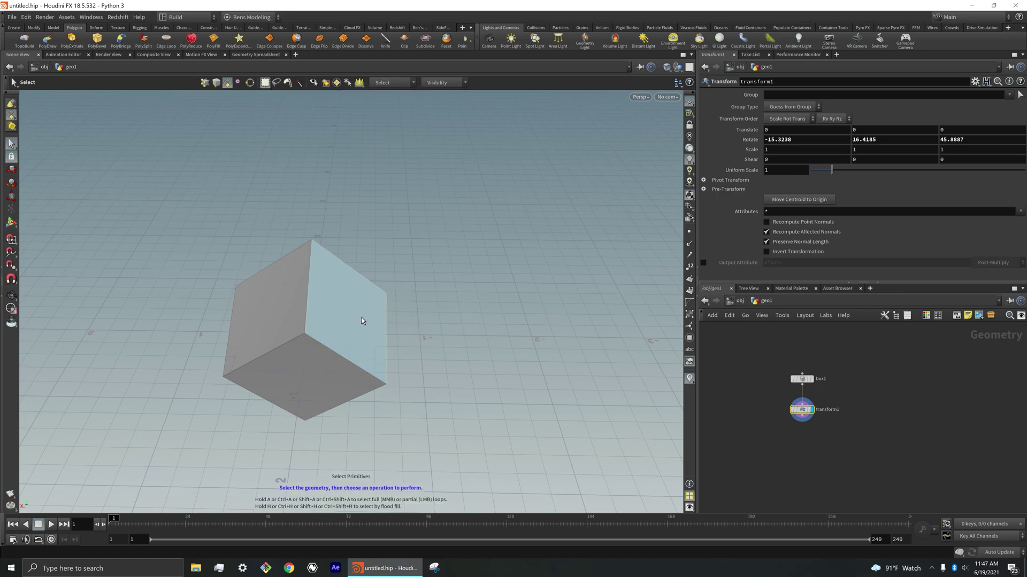
click(358, 319)
key(c)
click(335, 319)
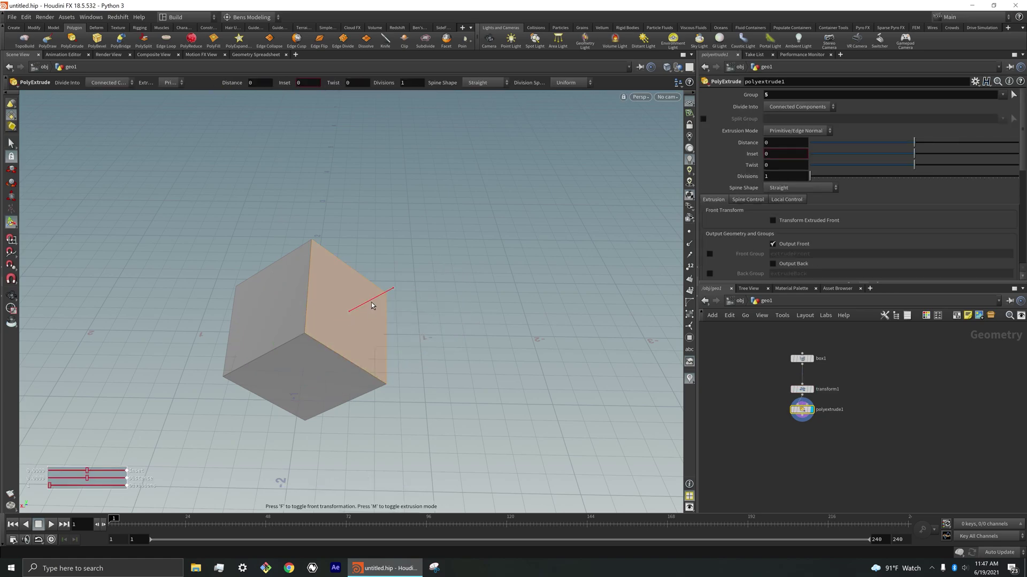
drag(373, 294, 498, 228)
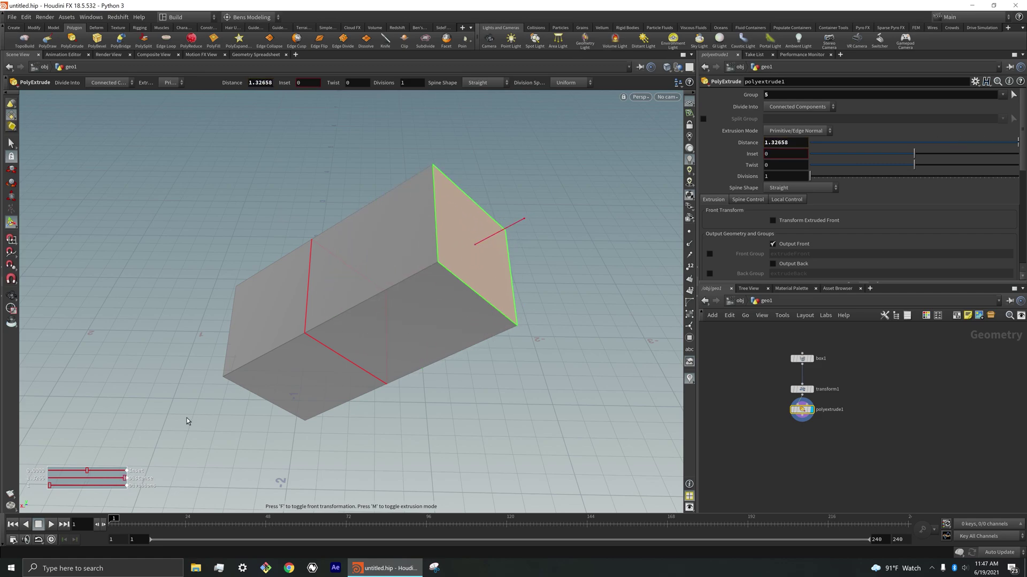
click(794, 131)
click(796, 151)
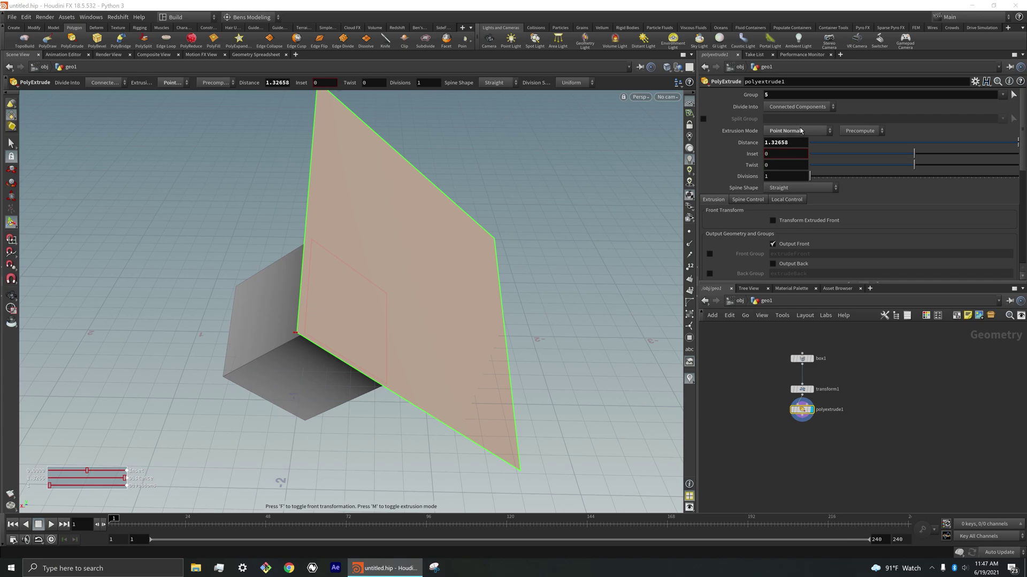
click(802, 131)
click(802, 131)
click(854, 131)
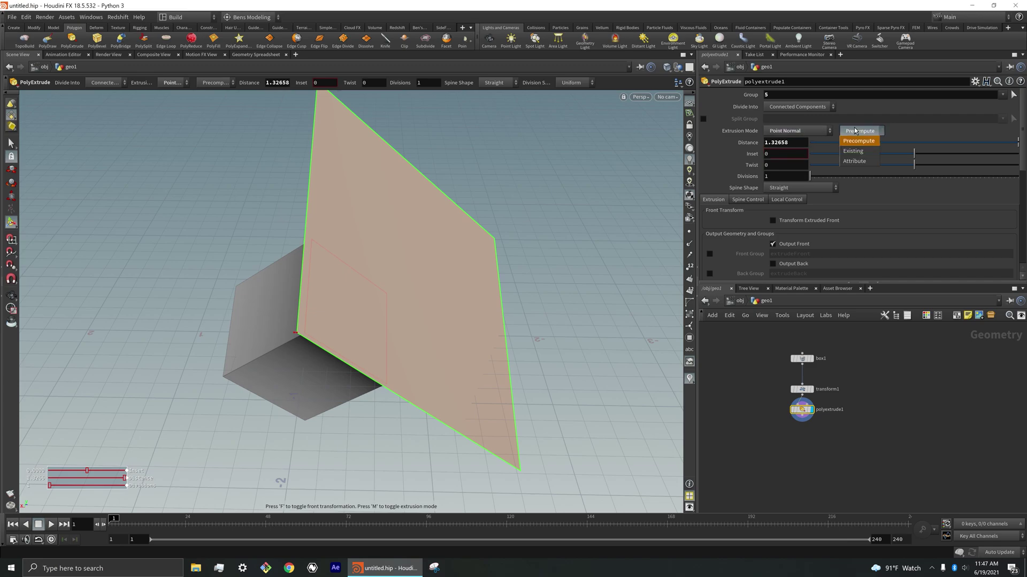
click(854, 161)
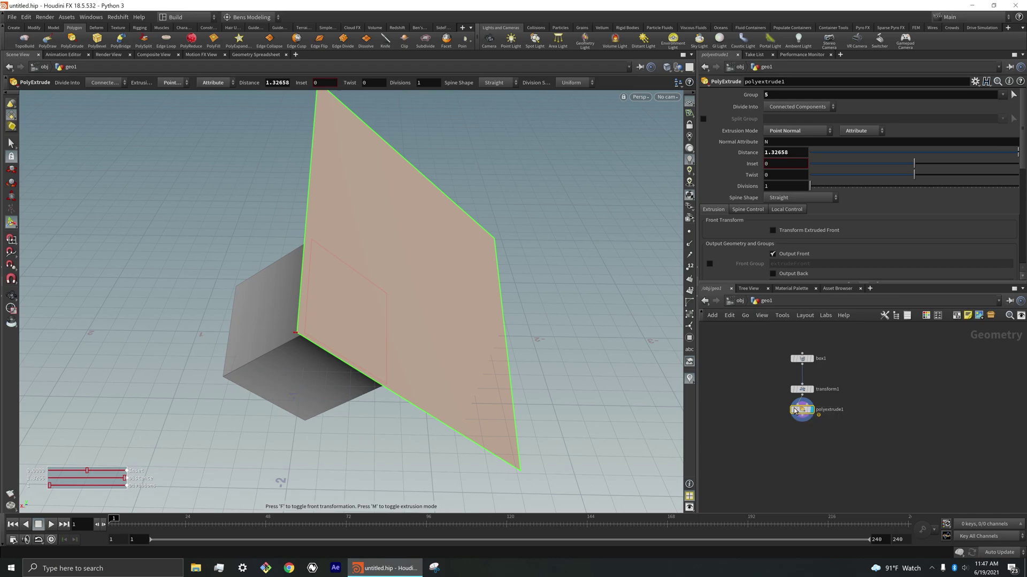
key(Delete)
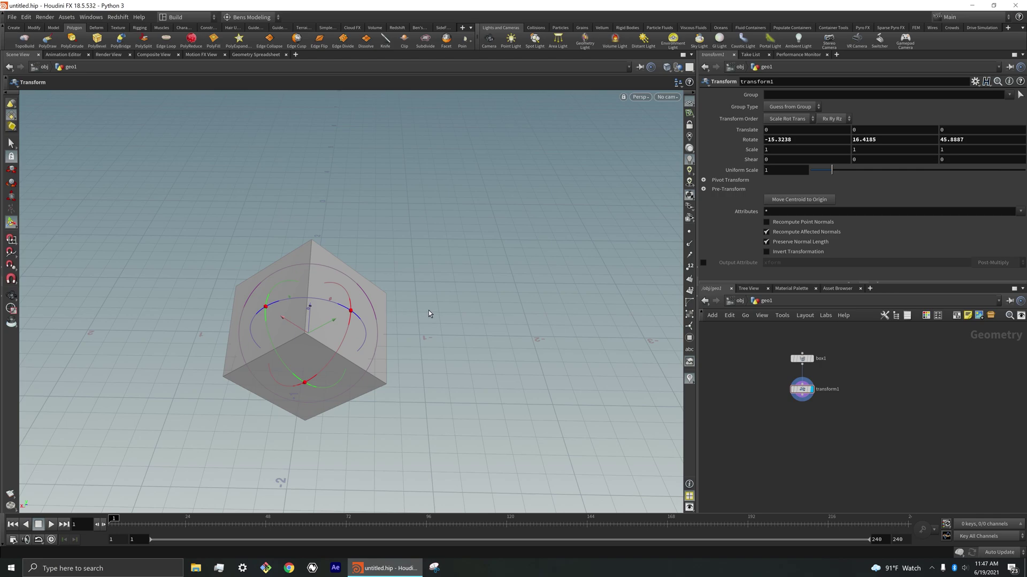
- Add an X Direction attribadjustvector1 node from the EXTRA submenu, setting point attribute x to 1, 0, 0
key(c)
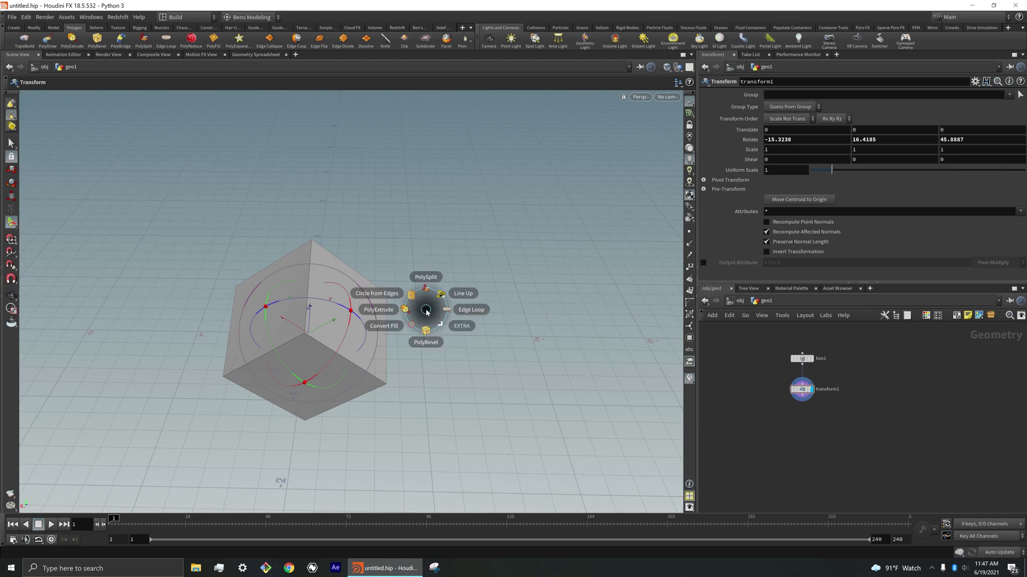
click(460, 326)
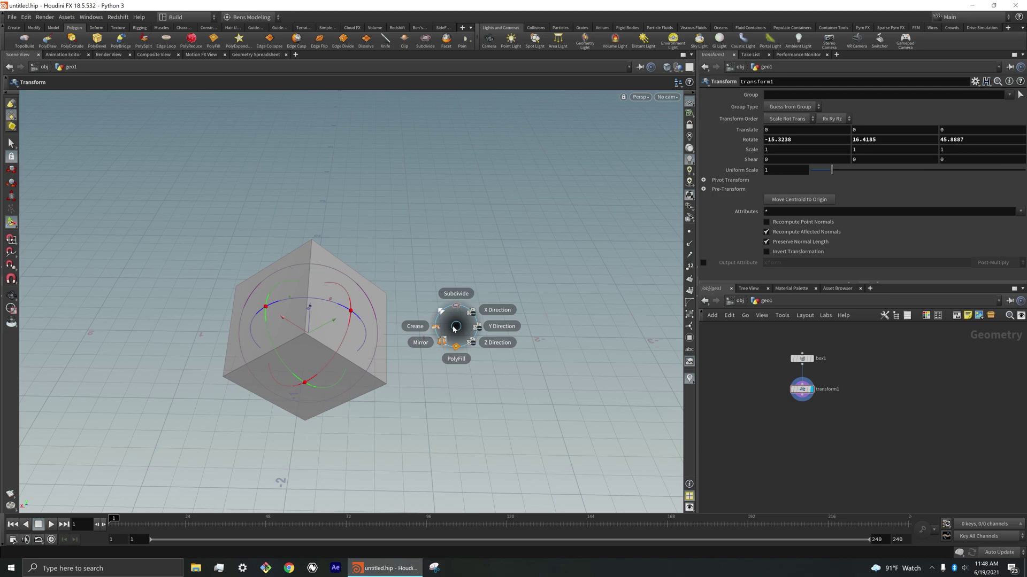
click(483, 313)
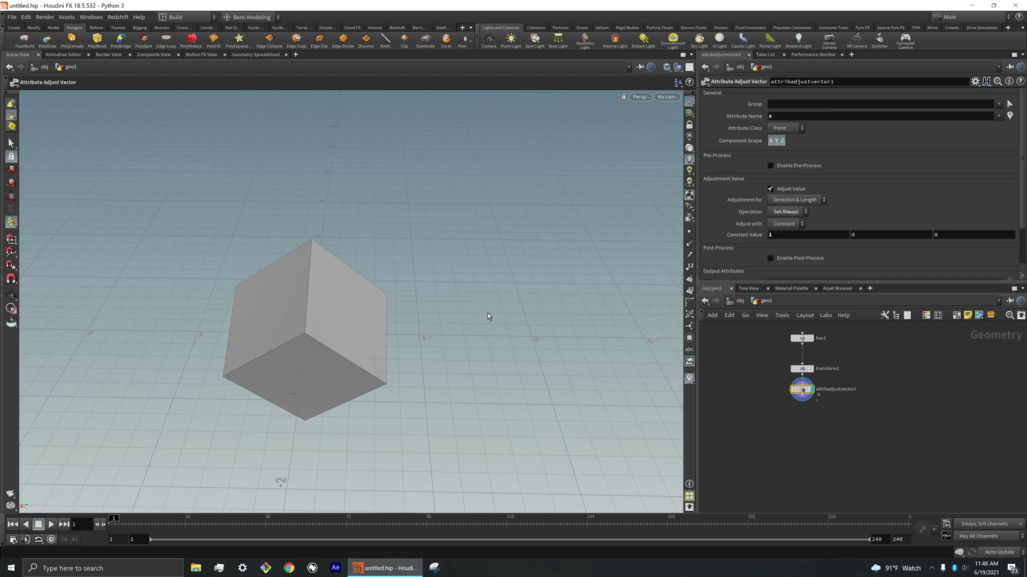
scroll(833, 432, up, 2)
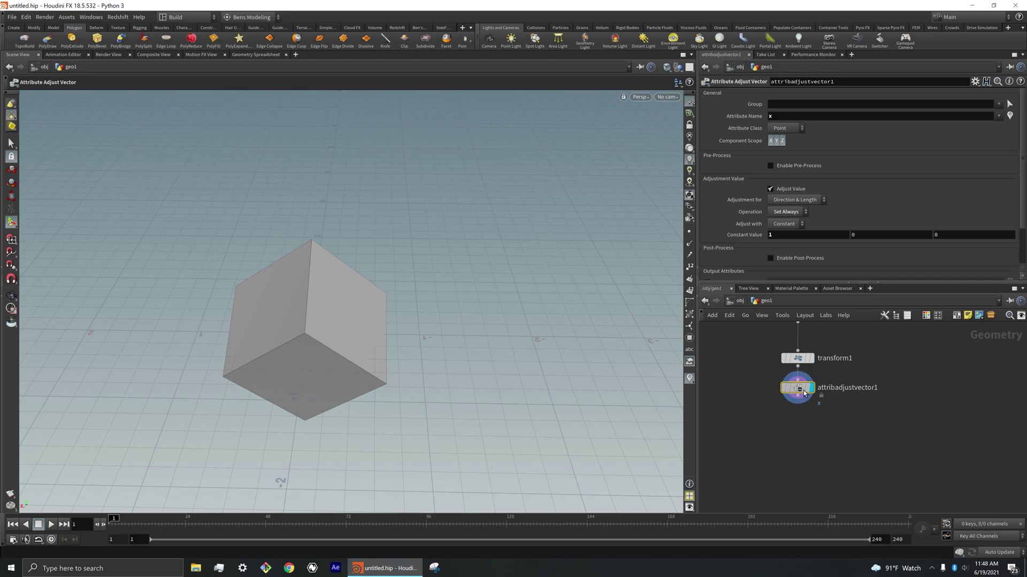
drag(799, 388, 799, 398)
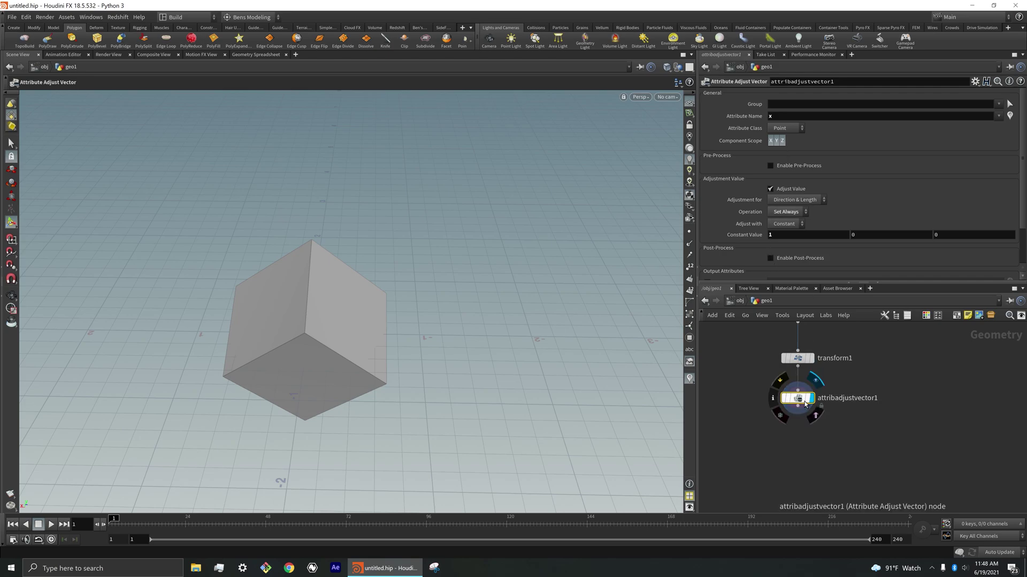
middle_click(804, 404)
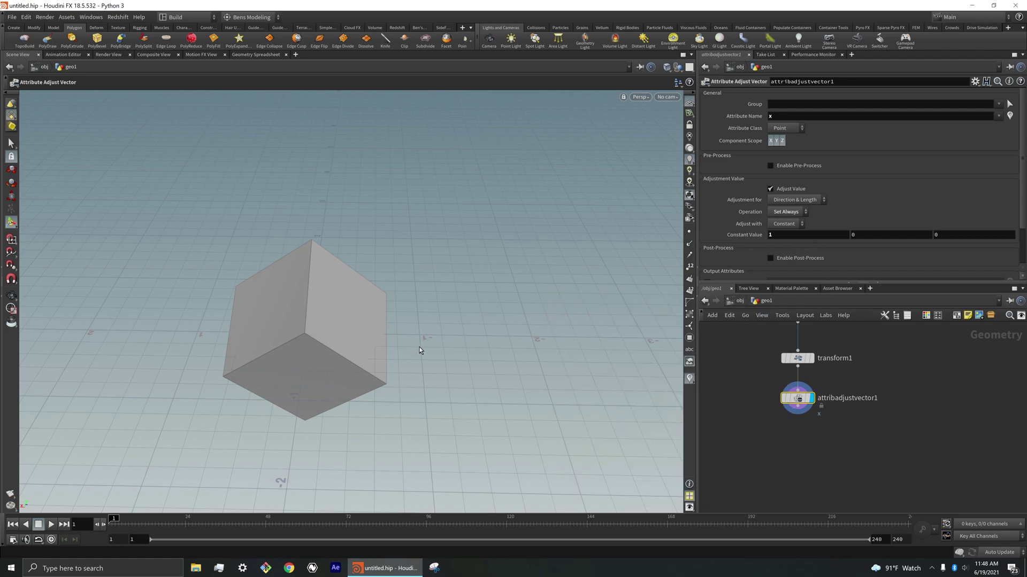
- Select the cube's right face and extrude it outward from the modeling radial menu
key(c)
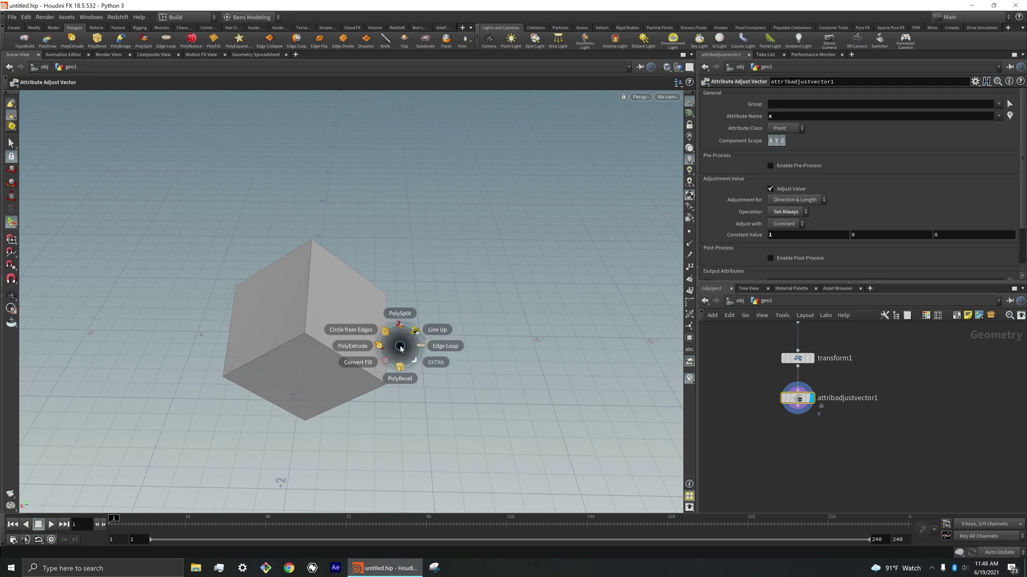
click(398, 345)
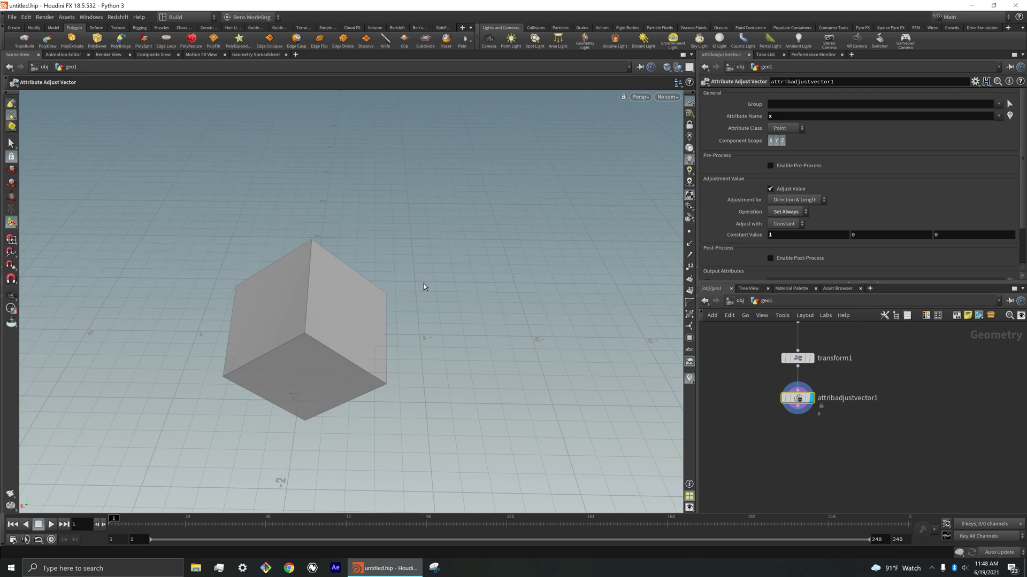
key(s)
click(357, 307)
key(c)
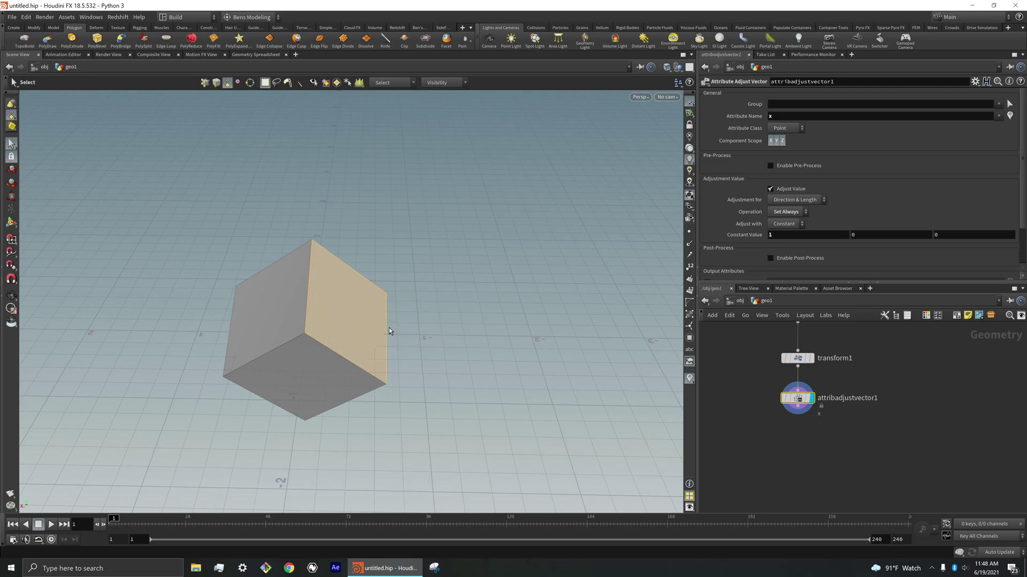
drag(382, 298, 471, 254)
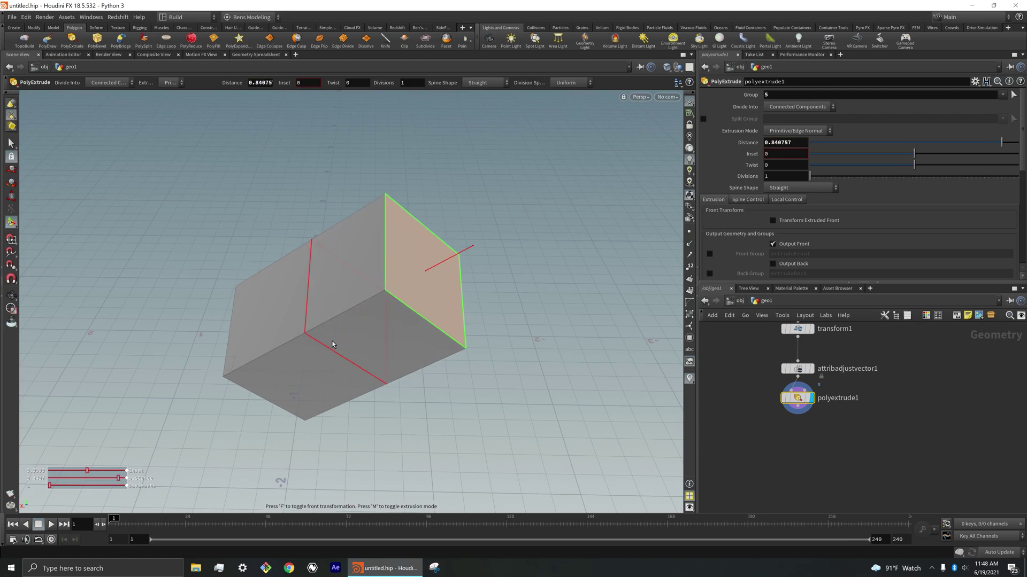
- Extrude along point normals taken from attribute x, with distance -1.47788
click(824, 130)
click(796, 141)
click(861, 131)
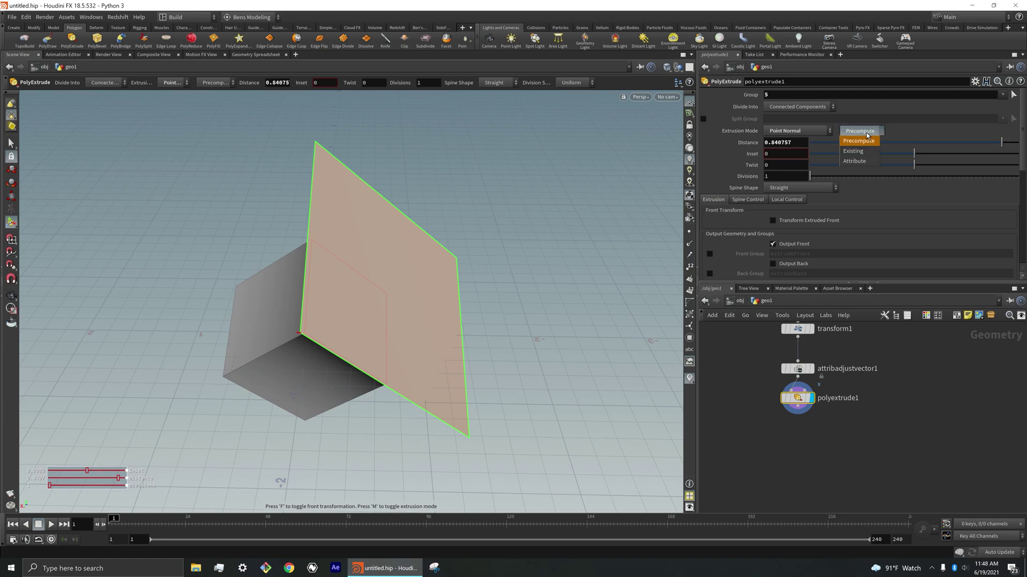
click(863, 162)
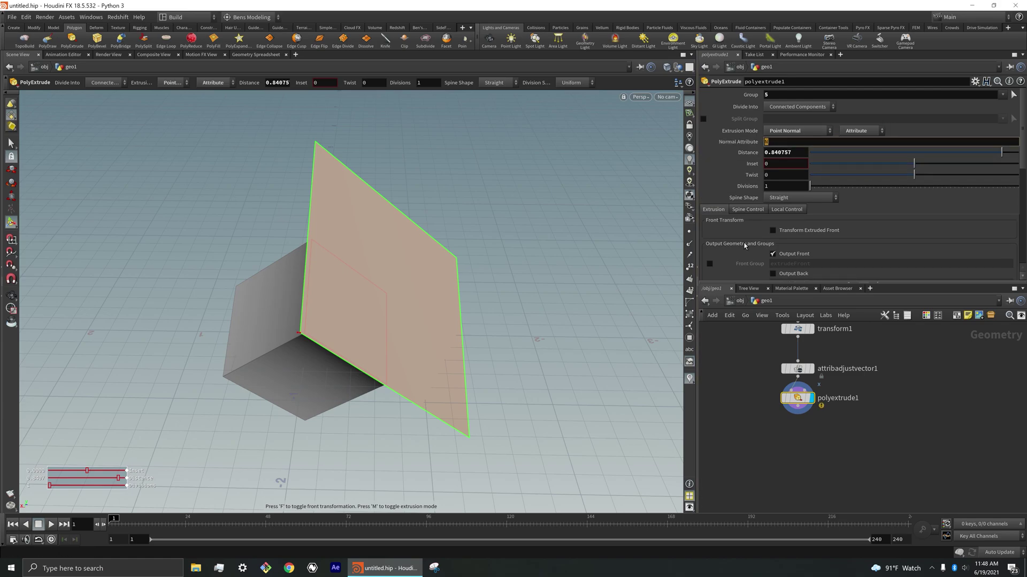
text(x)
key(Return)
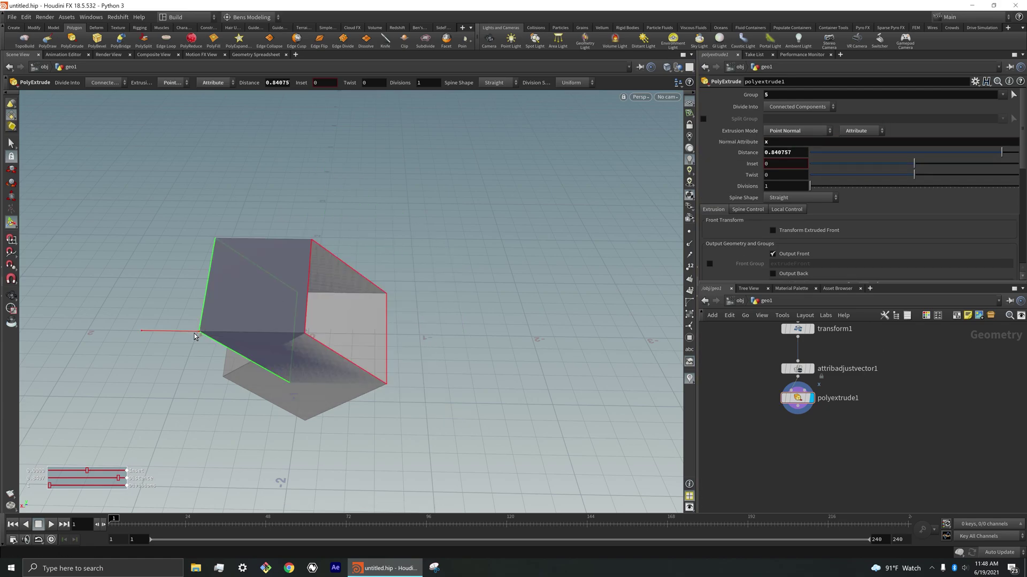
drag(195, 336, 422, 306)
key(Escape)
- Delete transform1, attribadjustvector1 and polyextrude1, leaving only box1, then list the radial menus
key(Return)
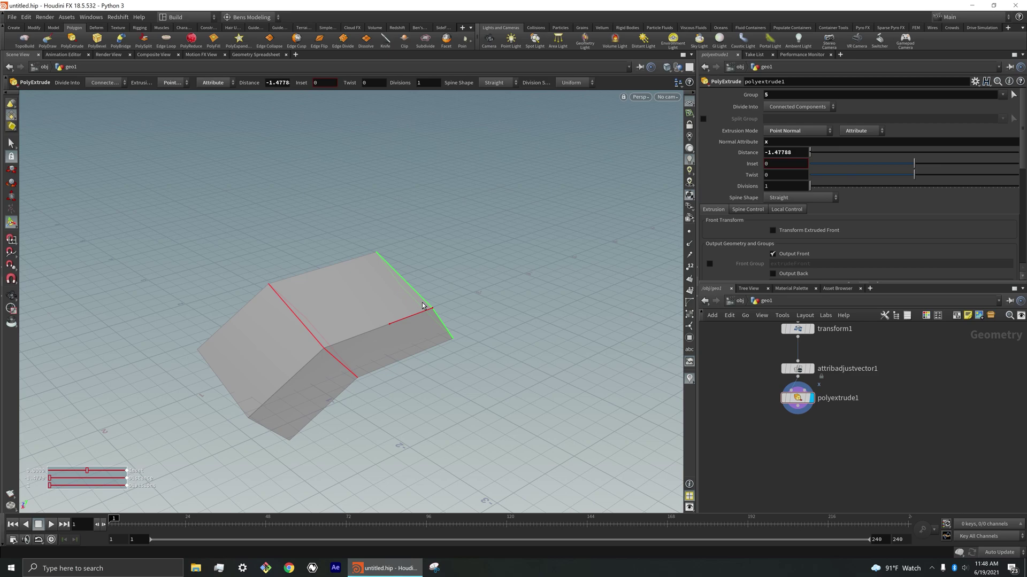
scroll(871, 424, down, 3)
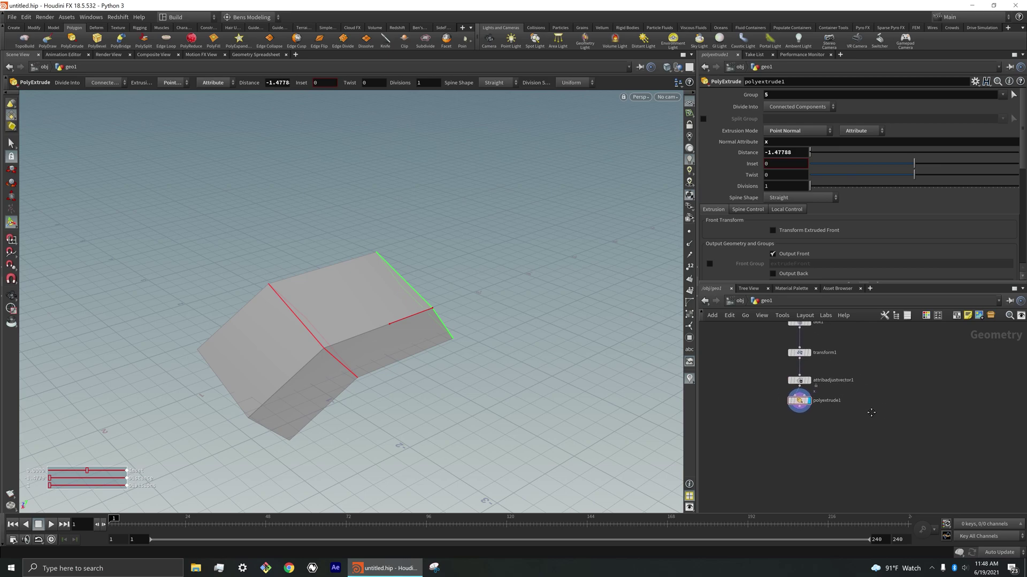
drag(862, 473, 749, 369)
key(Delete)
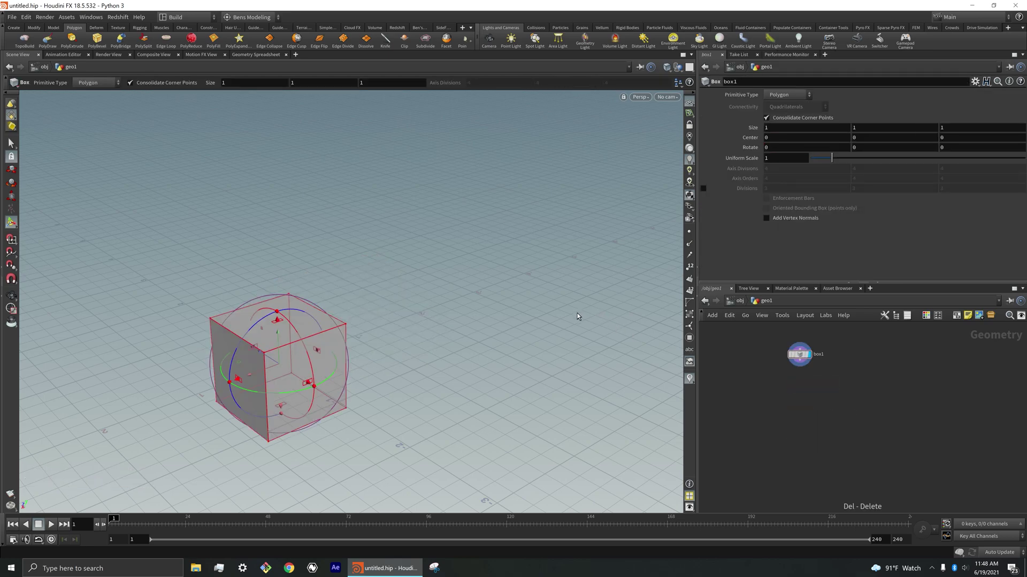
click(277, 17)
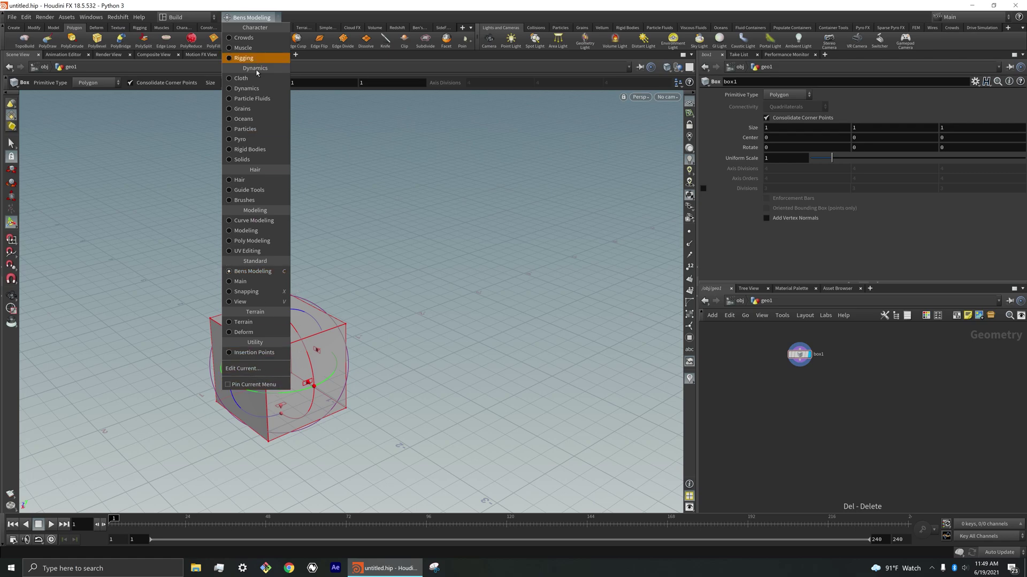
- In the radial menu editor, add a new regular radial menu
click(275, 370)
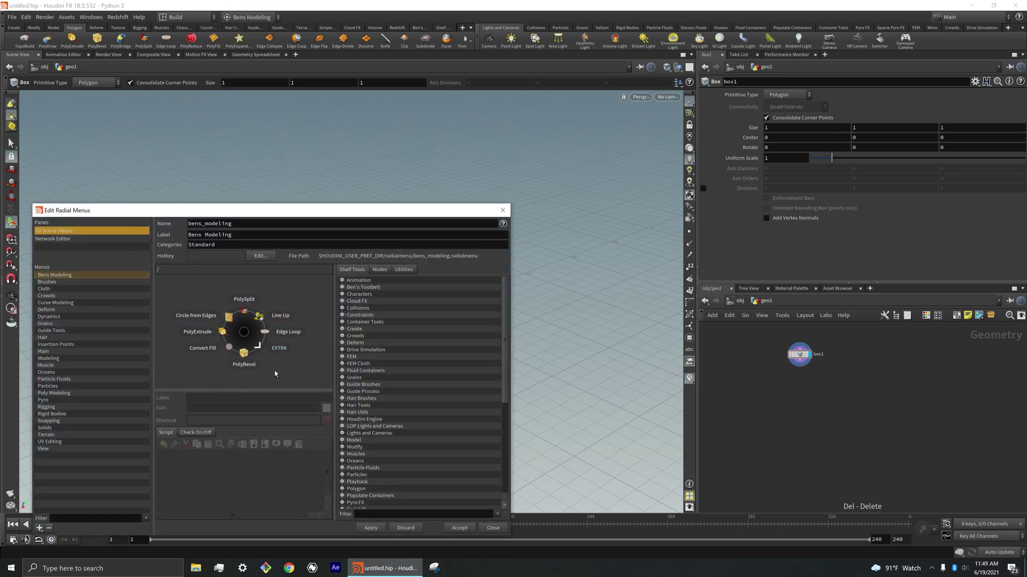
drag(270, 210, 603, 83)
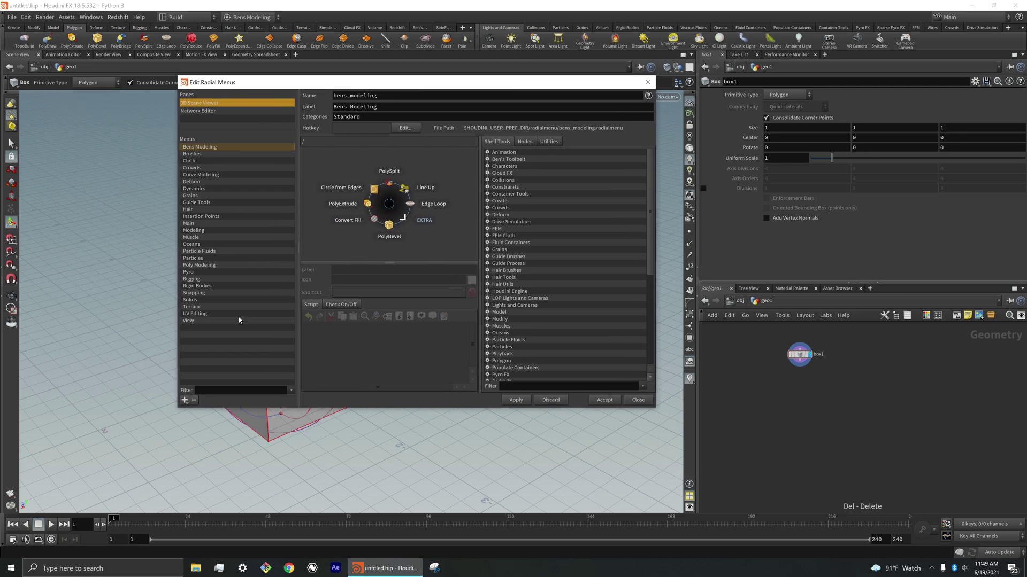
click(207, 321)
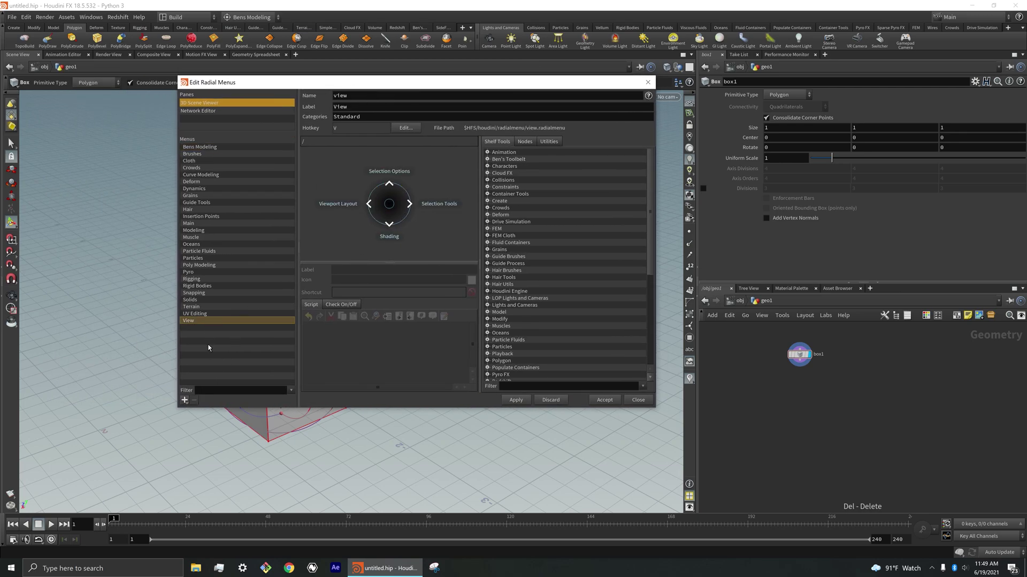
click(184, 400)
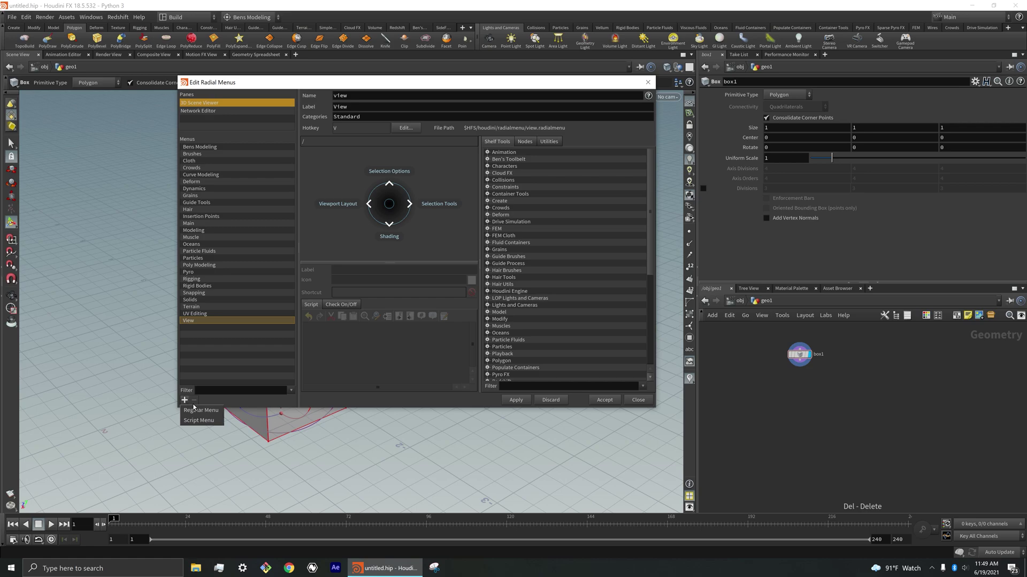
click(199, 411)
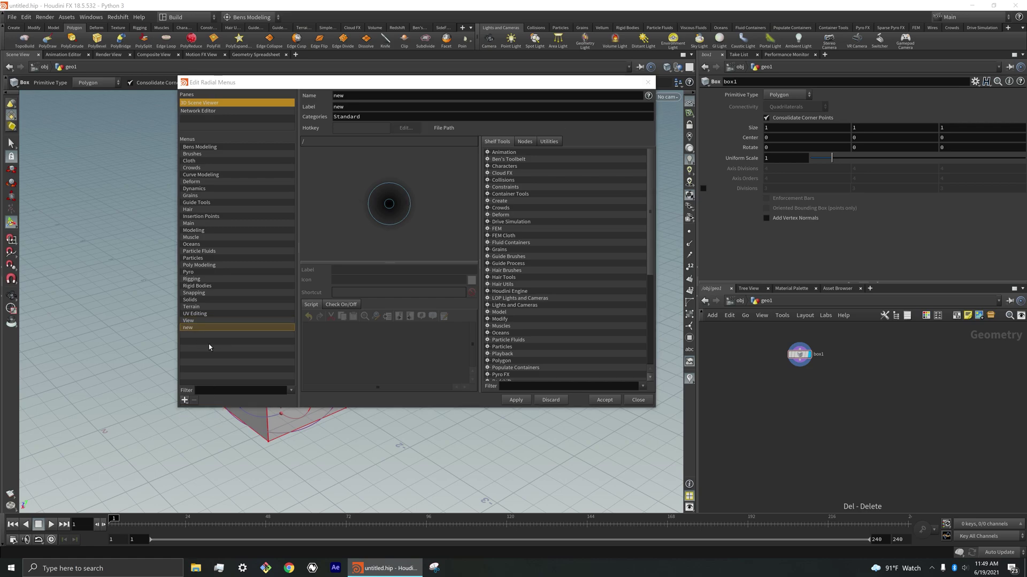
click(184, 400)
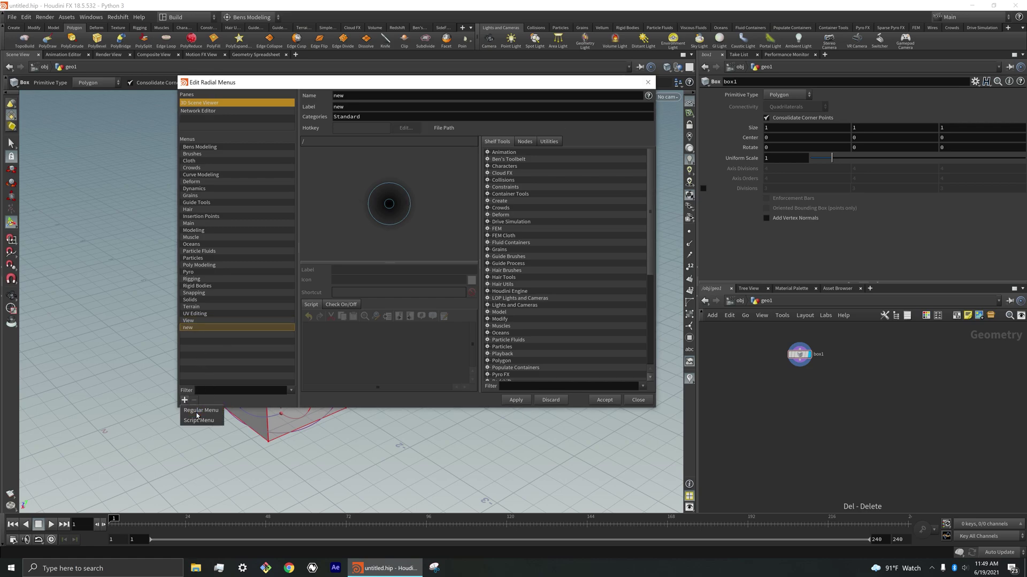
click(212, 346)
- Label the new menu 'Example' and name it 'example'
double_click(338, 106)
text(Ex)
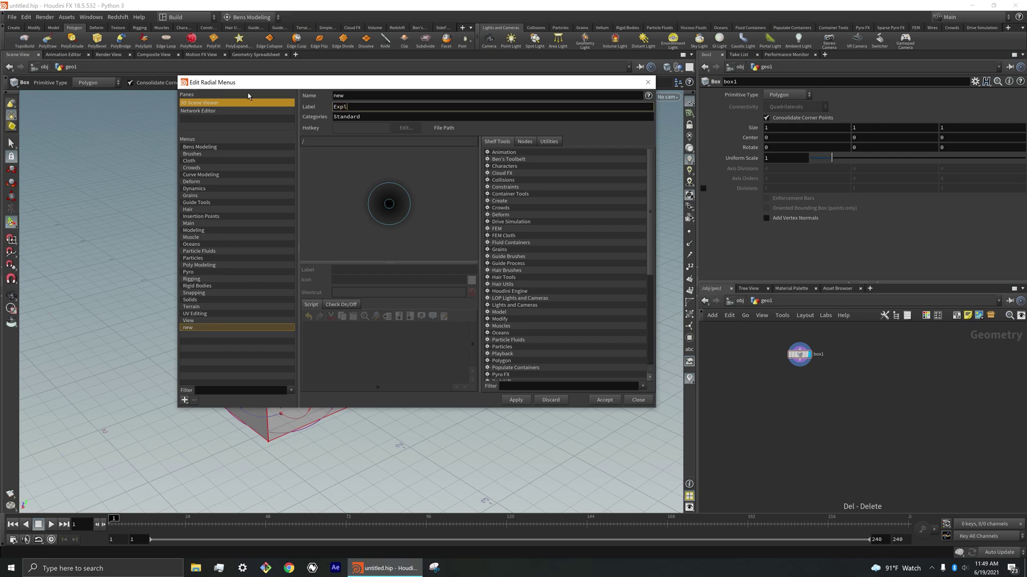
text(ample)
key(shift+Tab)
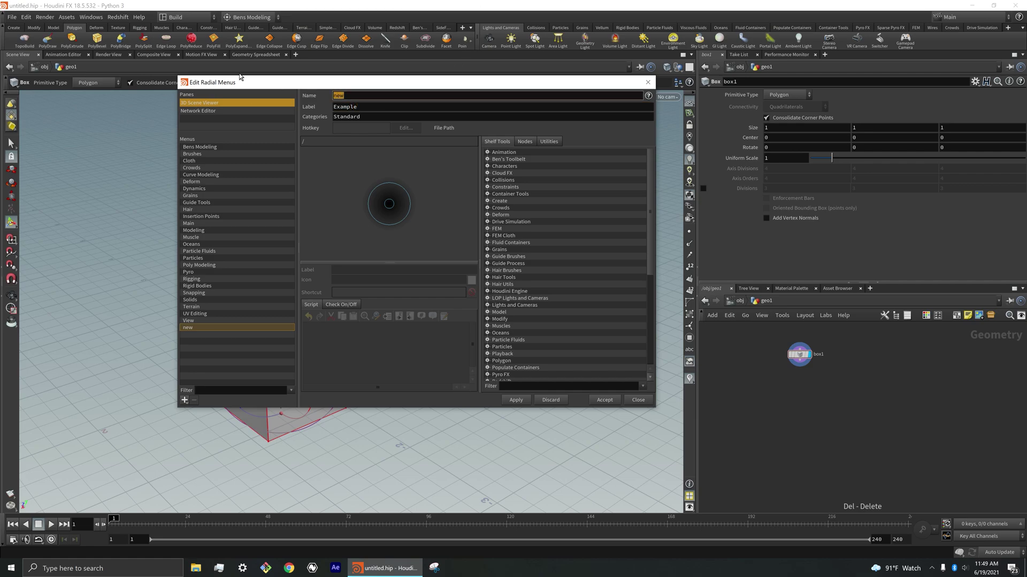
text(example)
click(397, 224)
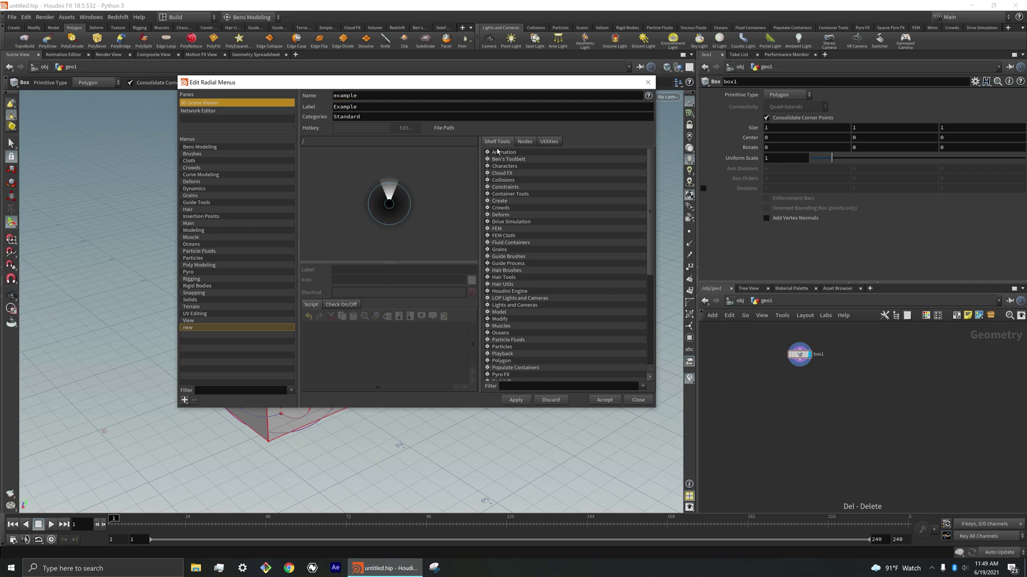
- Filter the shelf tools list for 'edge loop'
click(524, 391)
click(524, 144)
click(497, 141)
click(545, 389)
text(edge loop)
key(Return)
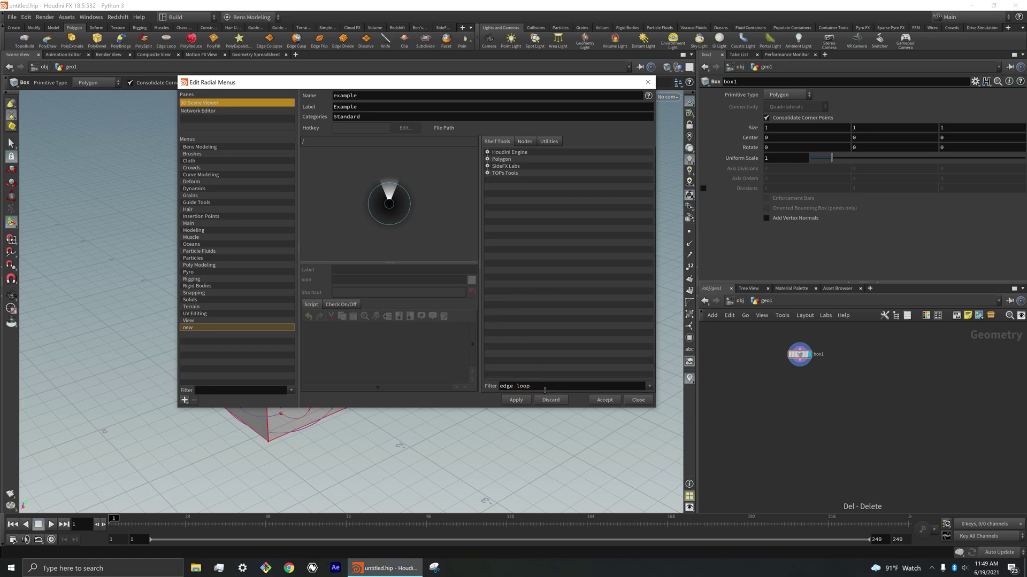
- Drag Polygon > Edge Loop into the menu's top slot and review its script line
click(488, 159)
click(544, 195)
drag(543, 197, 392, 184)
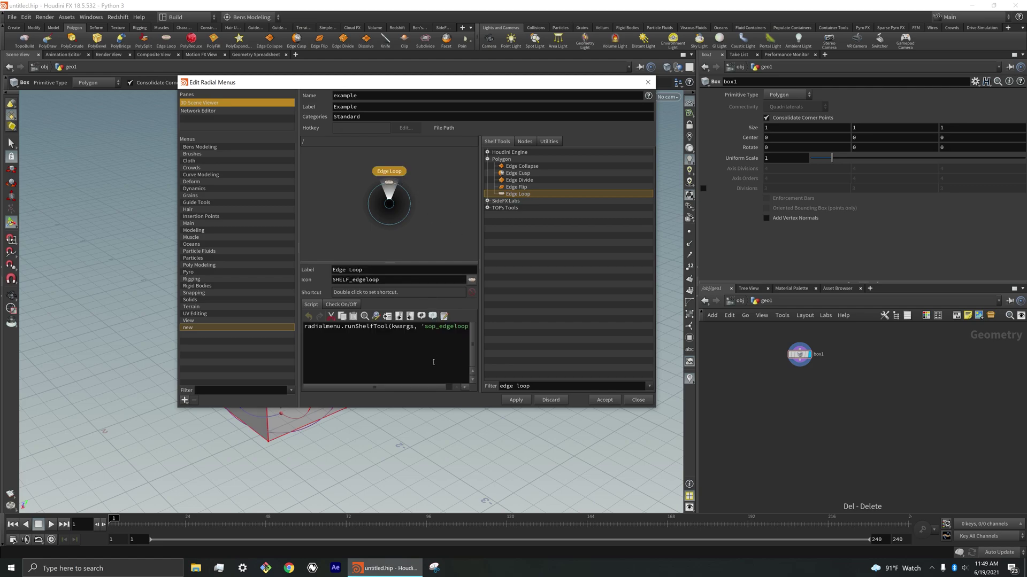
drag(481, 356, 553, 355)
drag(486, 331, 292, 322)
click(341, 327)
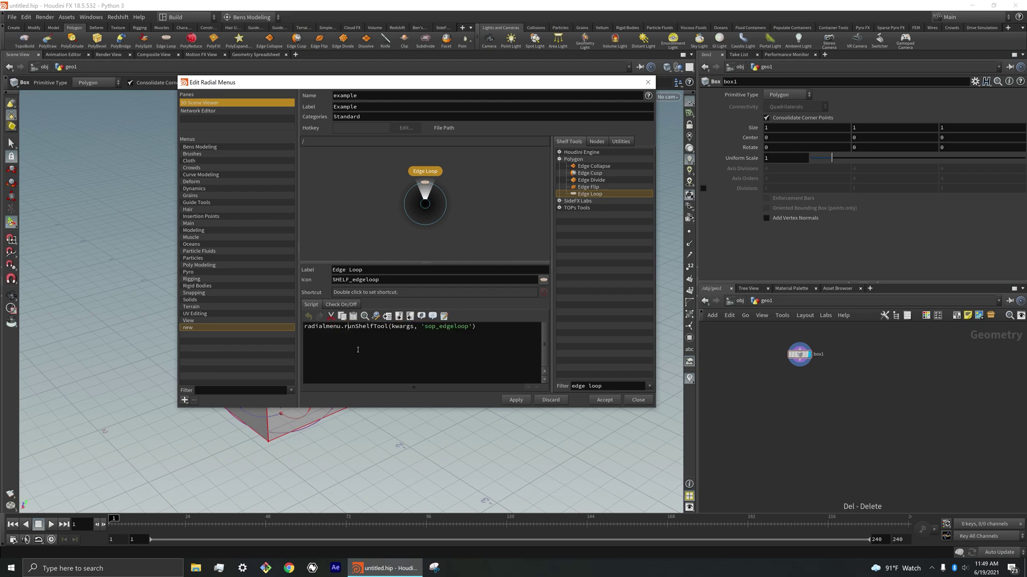
drag(486, 332, 293, 328)
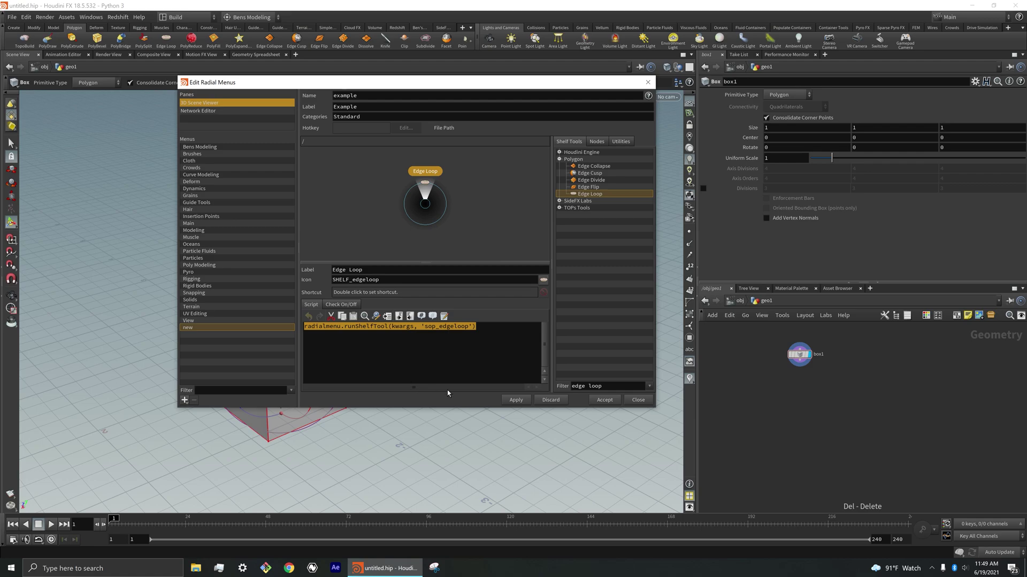
- Apply and accept the menu changes, then make Example the active radial menu
click(516, 400)
click(604, 400)
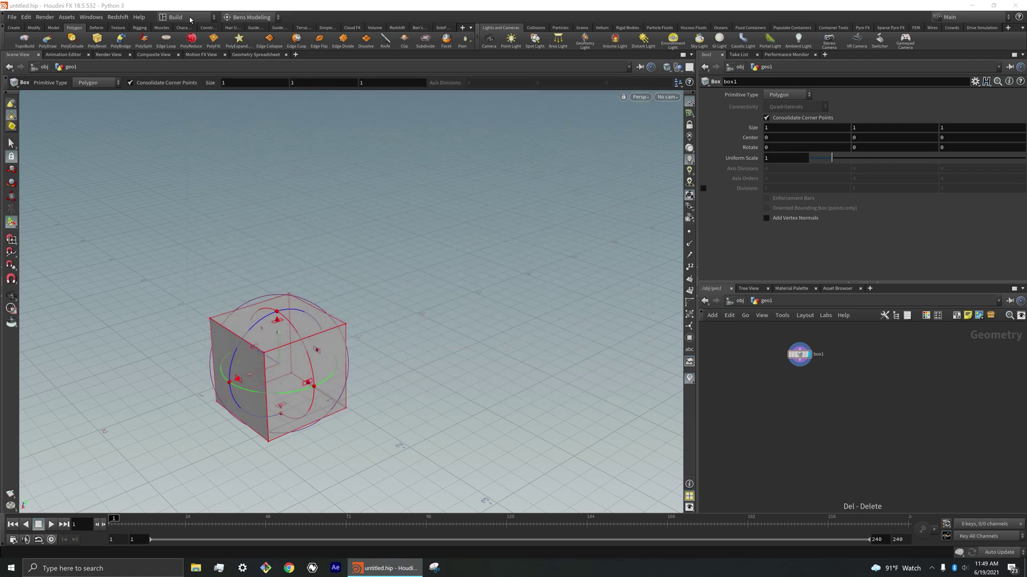
click(250, 17)
click(254, 279)
alt+middle_drag(412, 264, 461, 170)
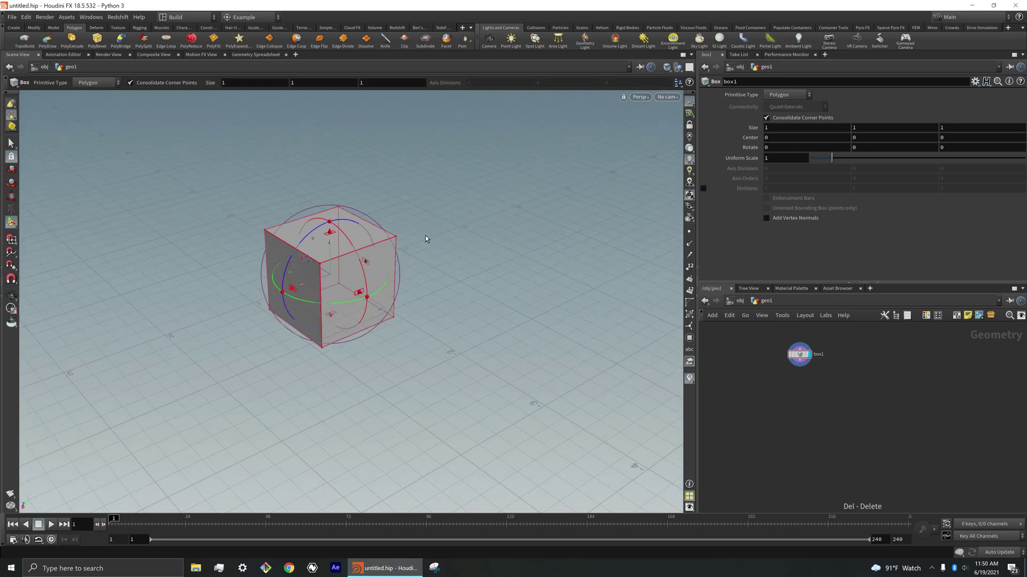
- Cut a first edge loop into the box using Example's Edge Loop entry
key(c)
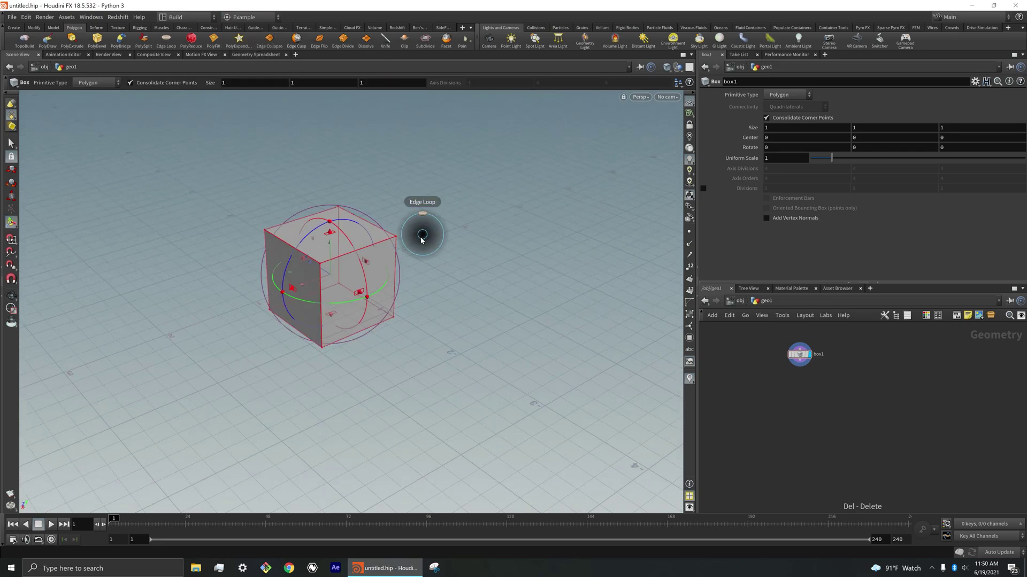
click(422, 214)
click(320, 263)
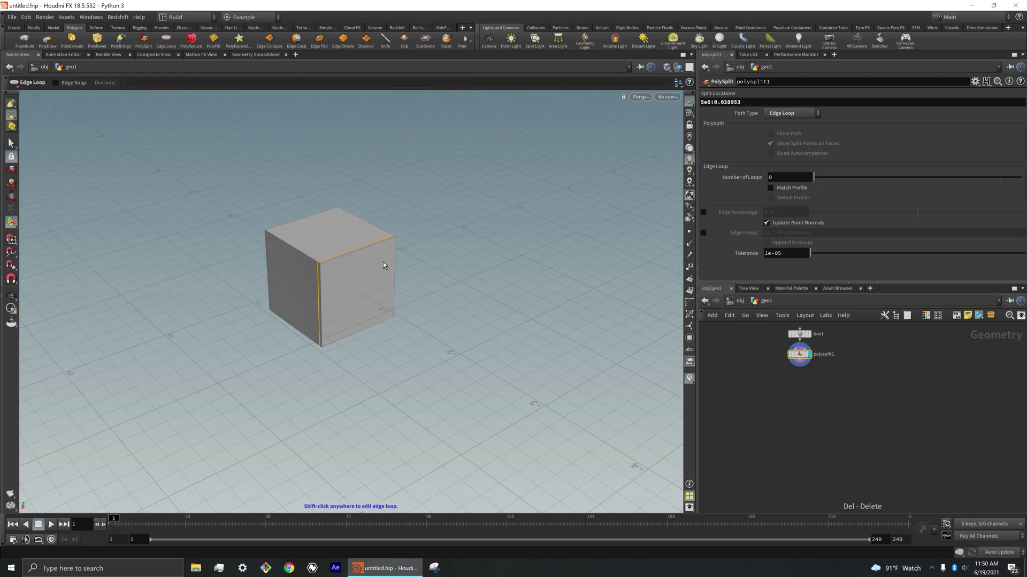
key(Return)
key(Escape)
- Cut more edge loops along the box's left side, top and right faces, and bottom
key(c)
click(350, 230)
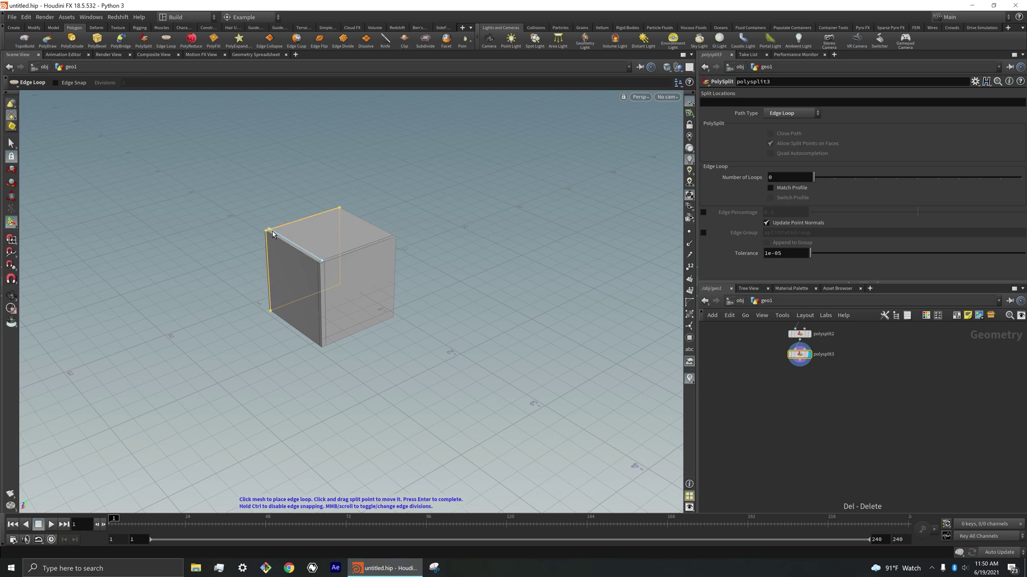
click(273, 234)
key(Return)
click(339, 212)
key(Return)
alt+drag(403, 264, 384, 255)
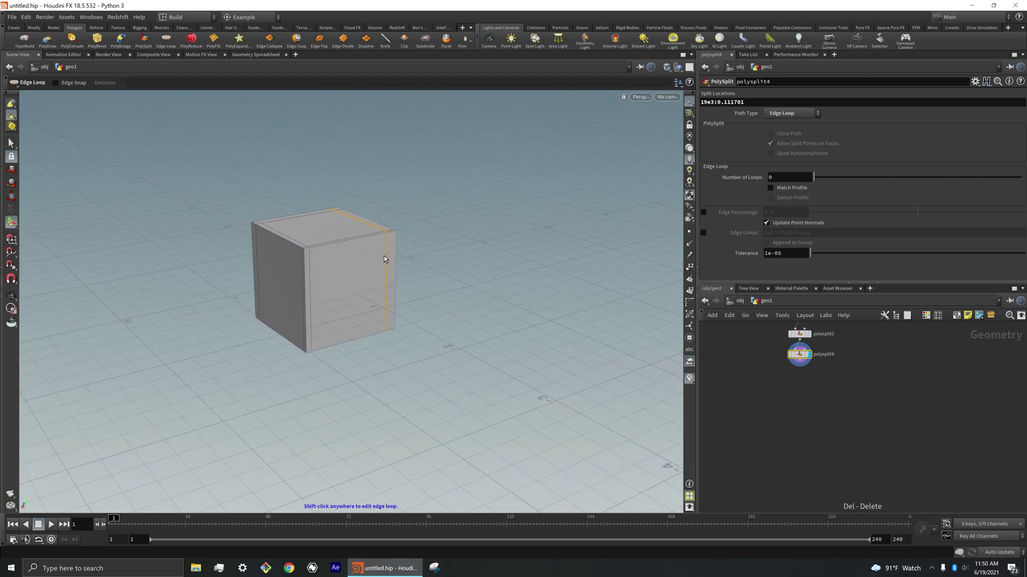
click(314, 350)
key(Escape)
drag(461, 278, 432, 299)
- Edit the Example menu and place a Utilities Script Action in the upper-right slot
key(Return)
click(242, 17)
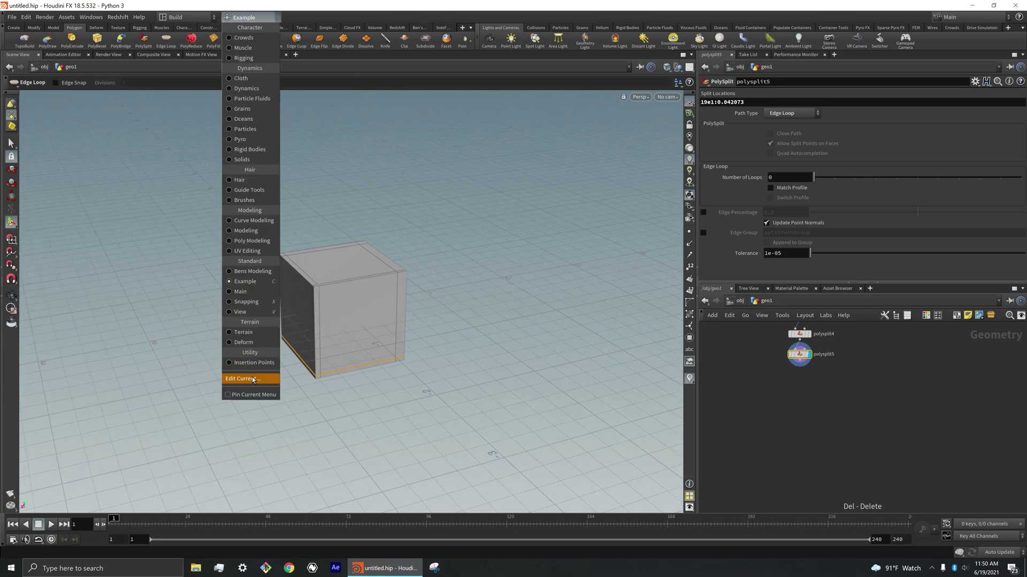
click(254, 378)
drag(452, 83, 427, 84)
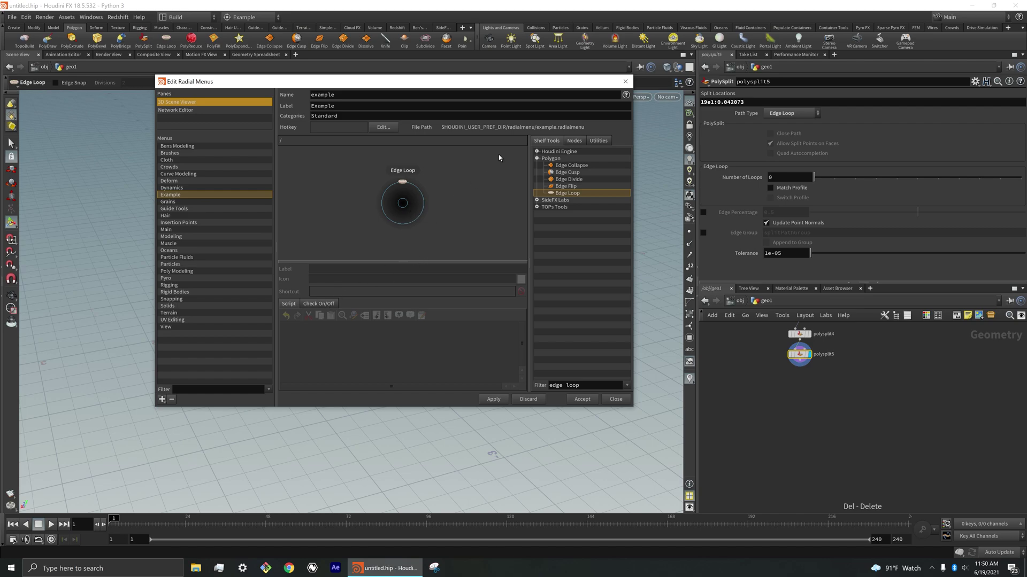
click(598, 140)
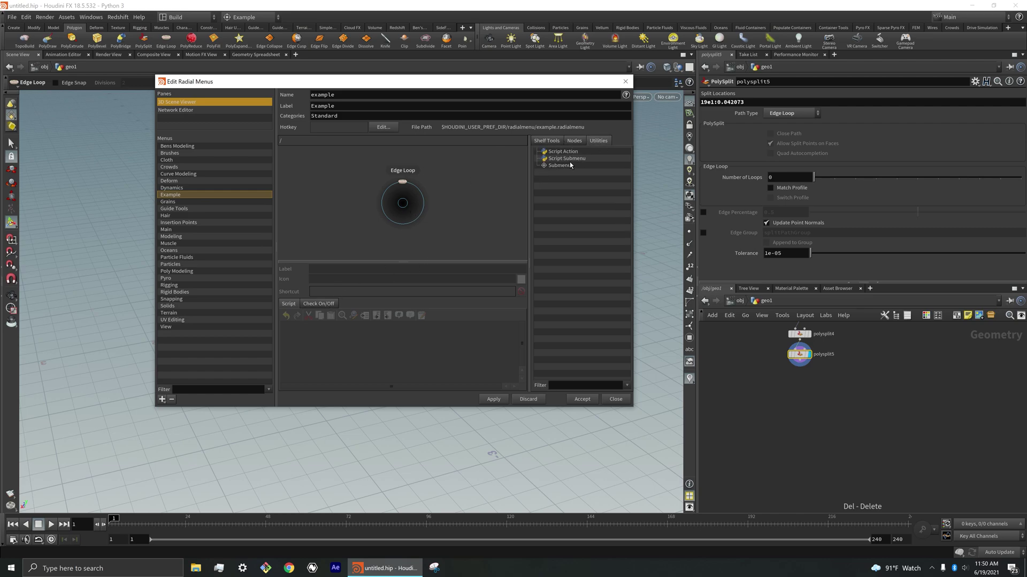
click(575, 152)
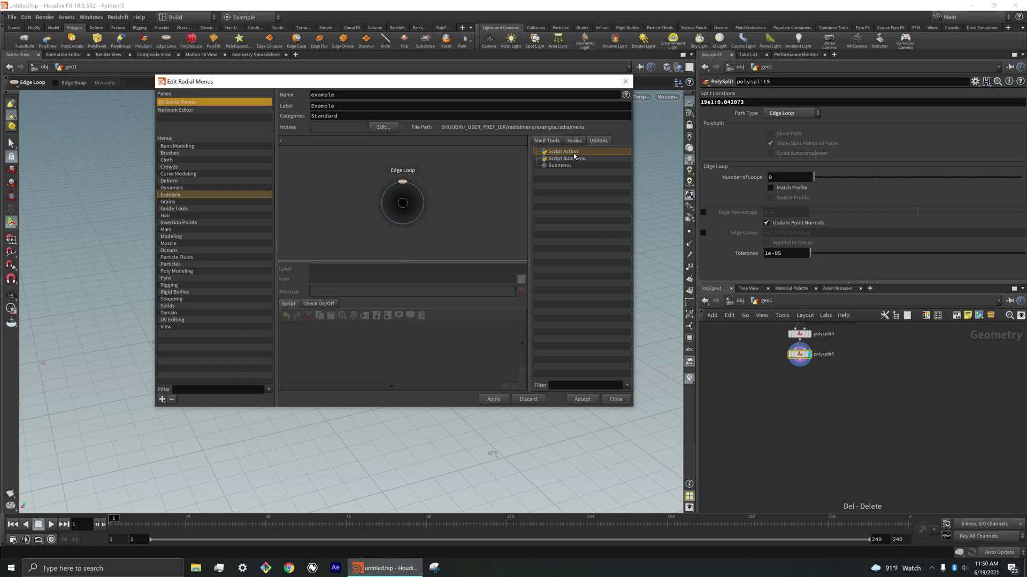
drag(563, 157, 420, 188)
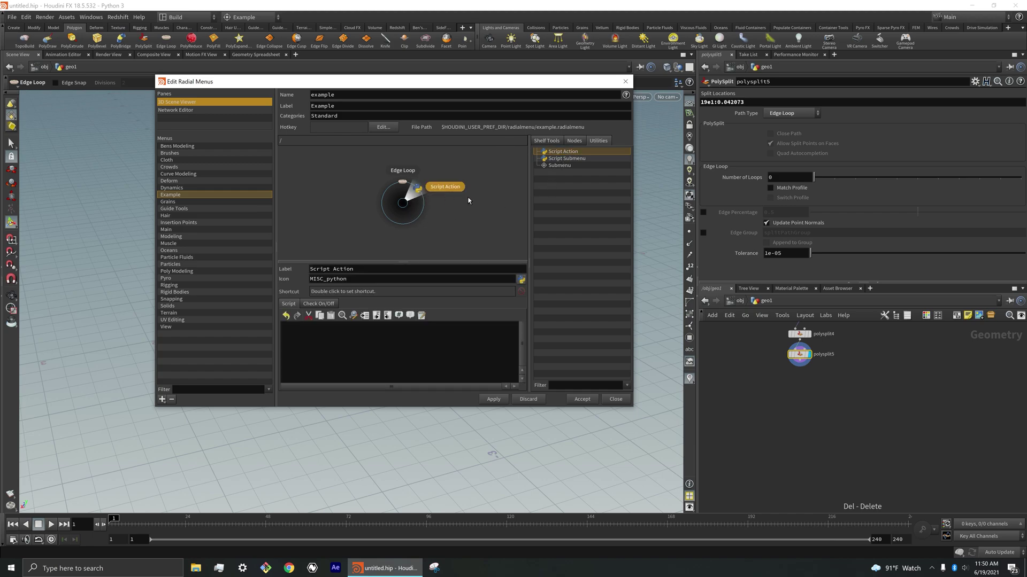
- Label the script action 'Print Something' with the Python script print("hello world")
click(522, 280)
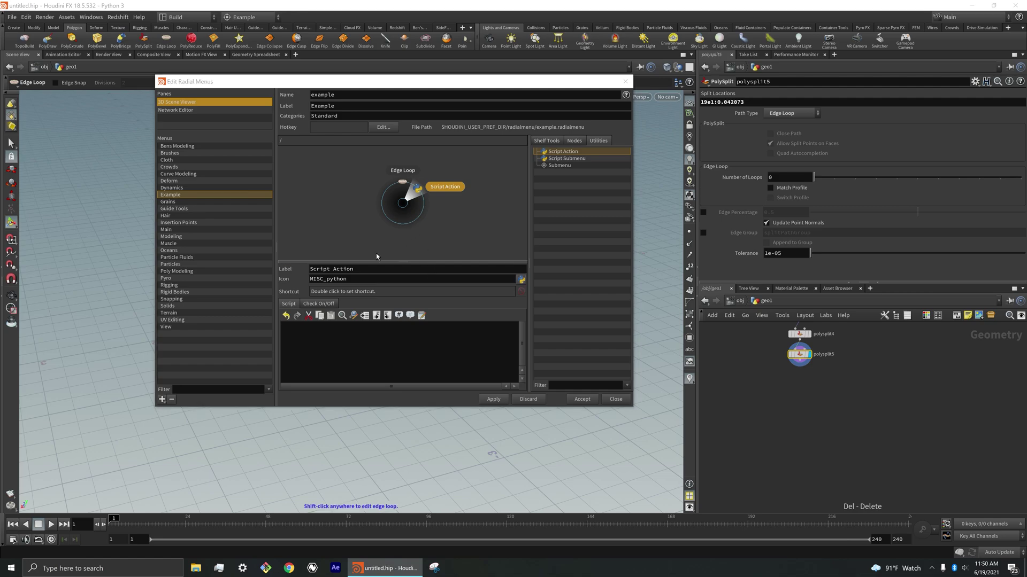
click(363, 281)
key(shift+Tab)
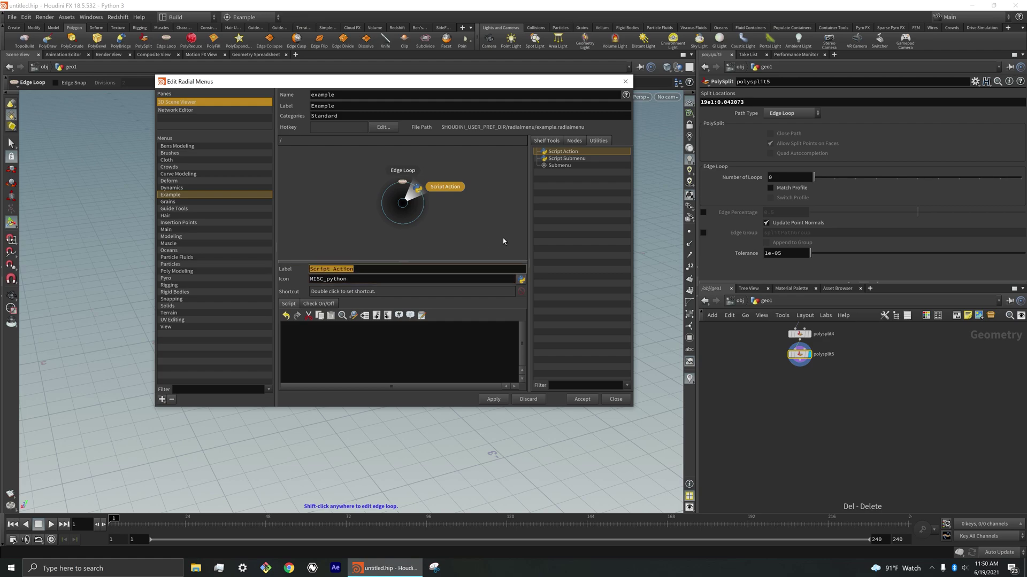
text(Print Something)
click(412, 379)
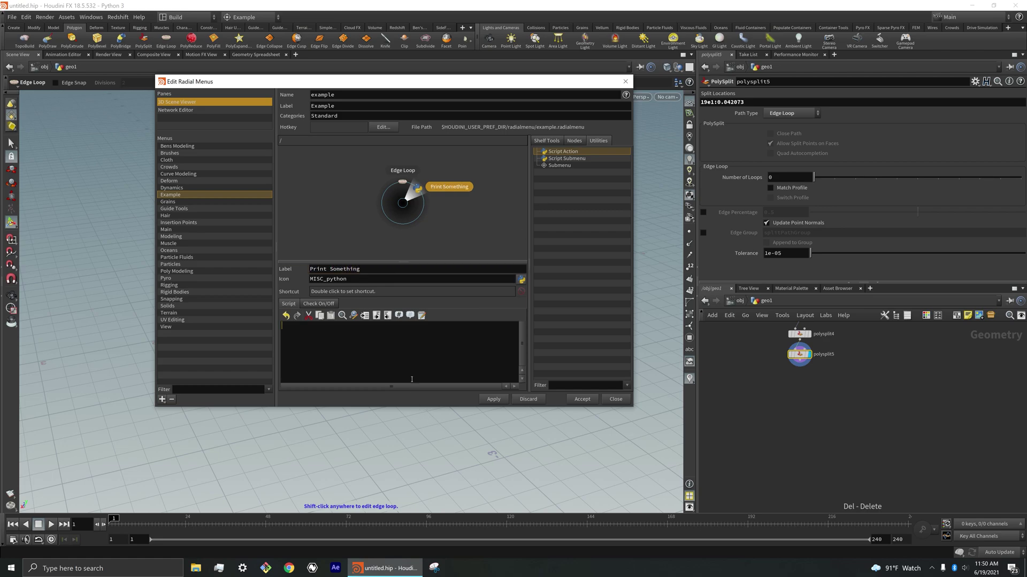
text(print("hello )
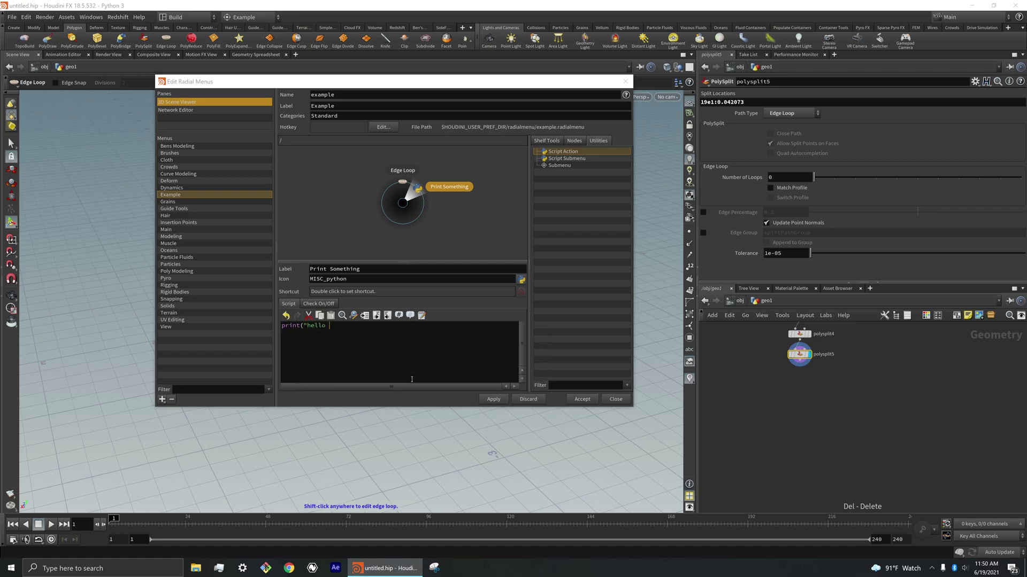
text(world"))
- Apply and accept the menu edits, then add a Python Shell pane
click(496, 400)
click(587, 400)
click(834, 55)
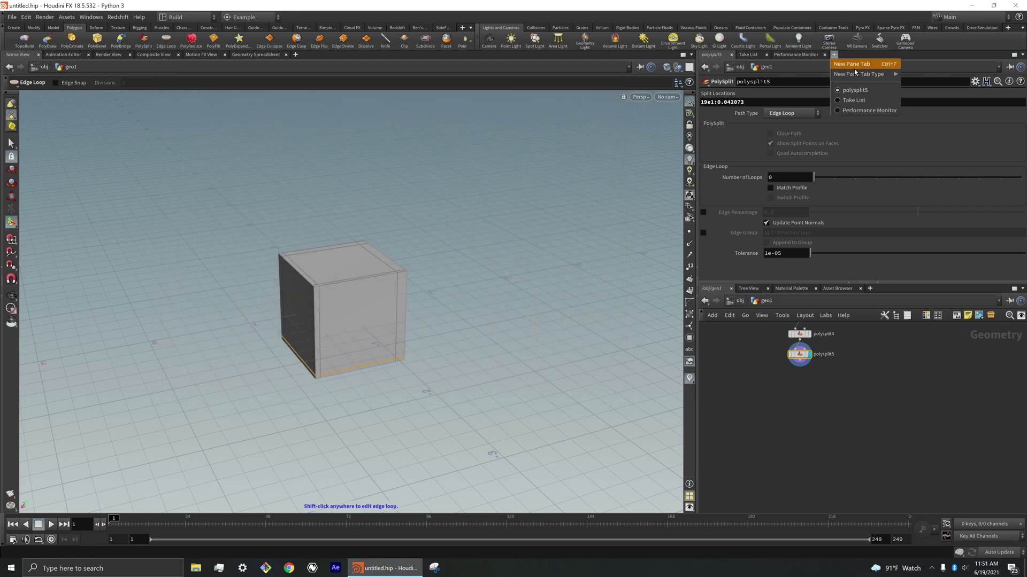
mouse_move(876, 74)
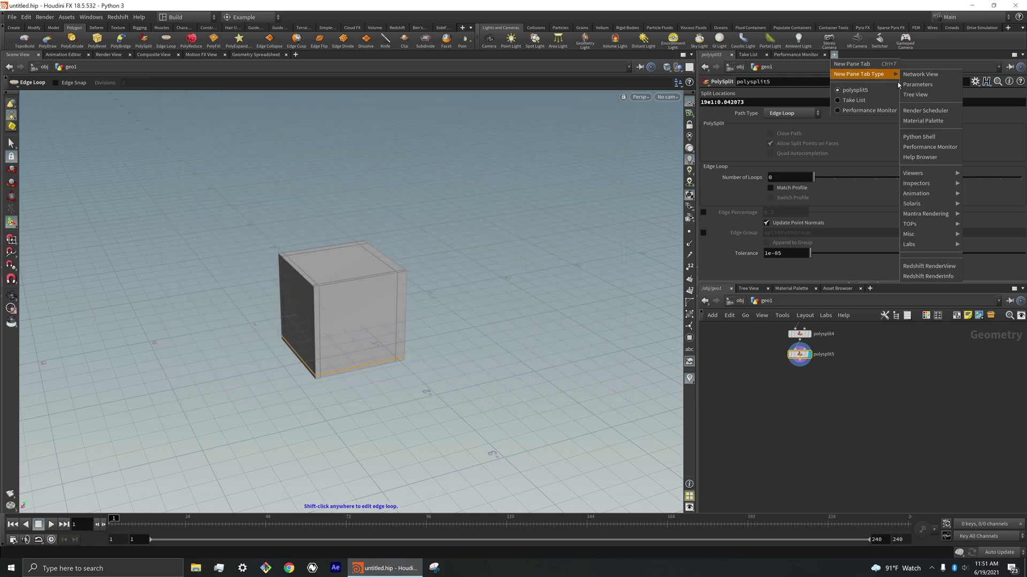
click(918, 136)
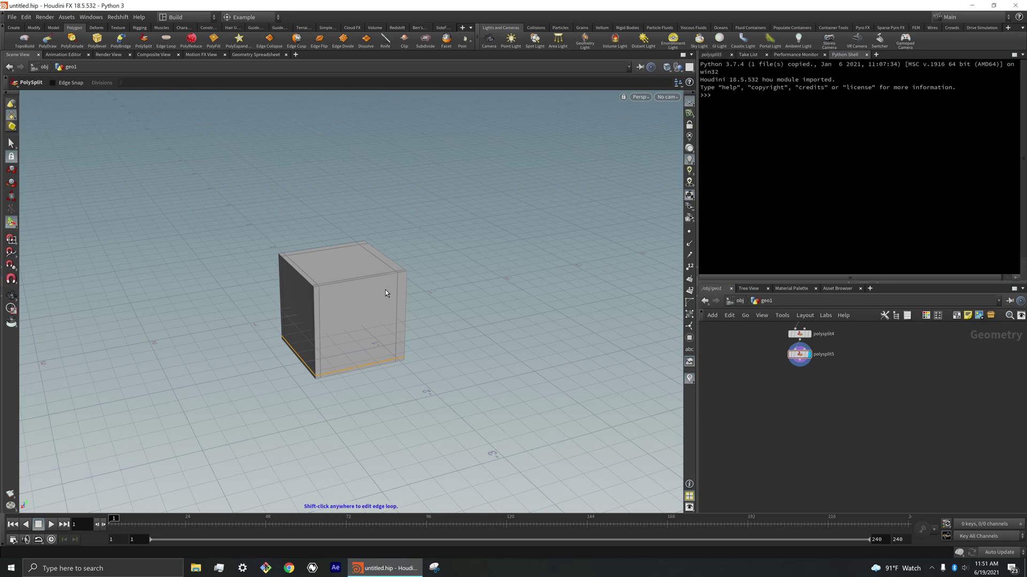
- Run Print Something from the Example radial menu three times, printing hello world each time
key(c)
click(417, 264)
scroll(442, 259, up, 1)
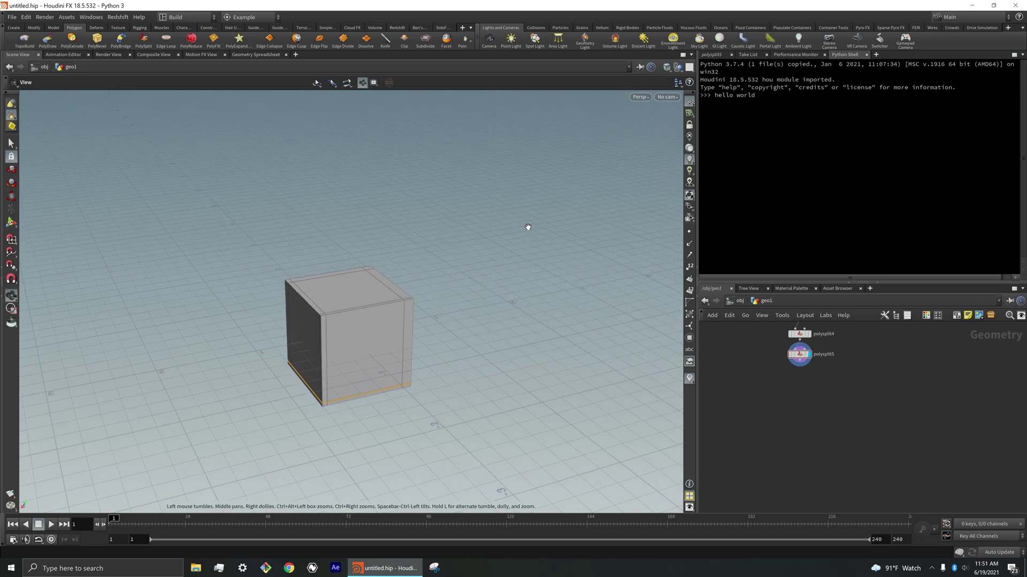
key(c)
click(444, 315)
key(c)
click(407, 316)
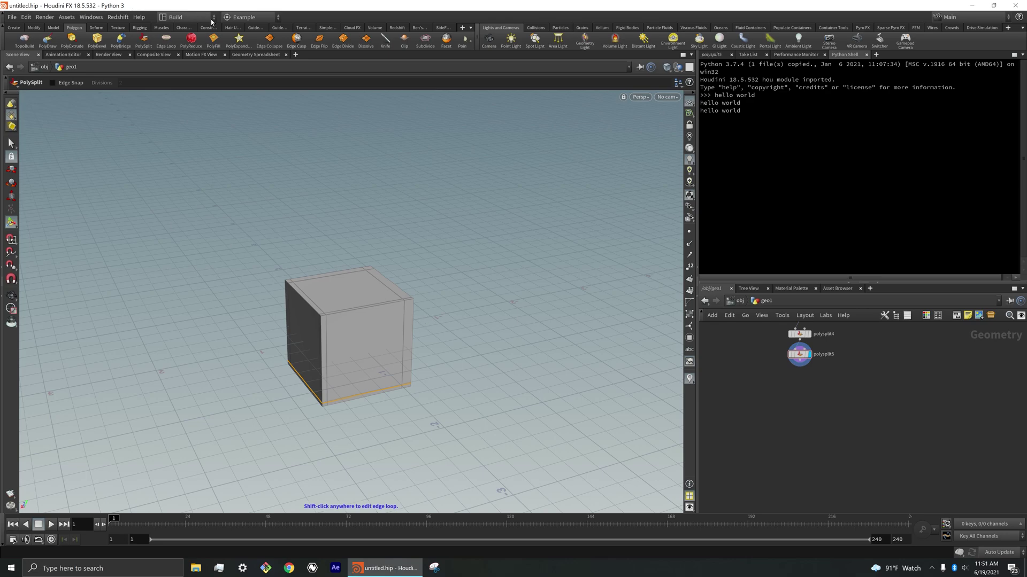
click(244, 18)
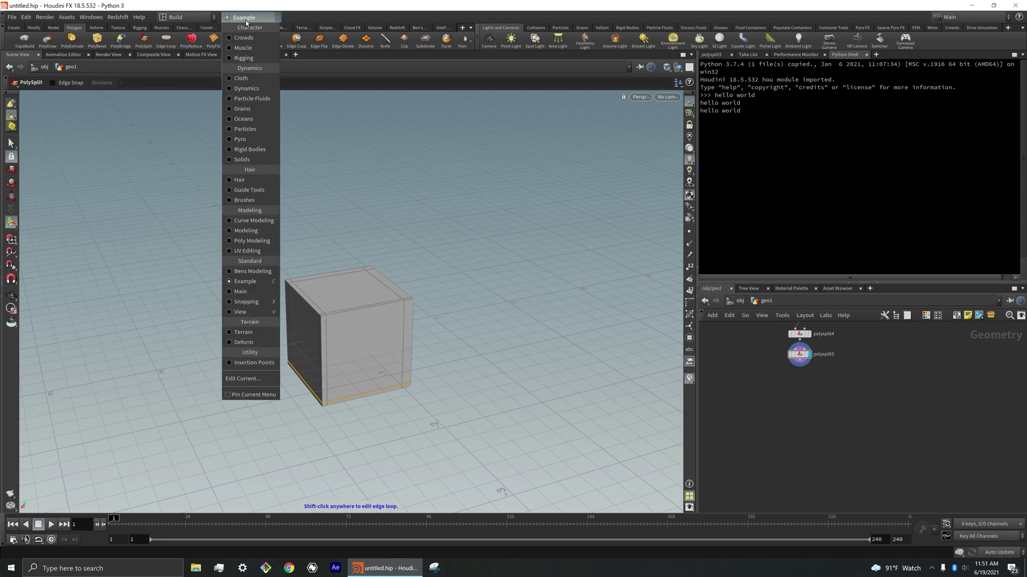
click(259, 380)
click(447, 189)
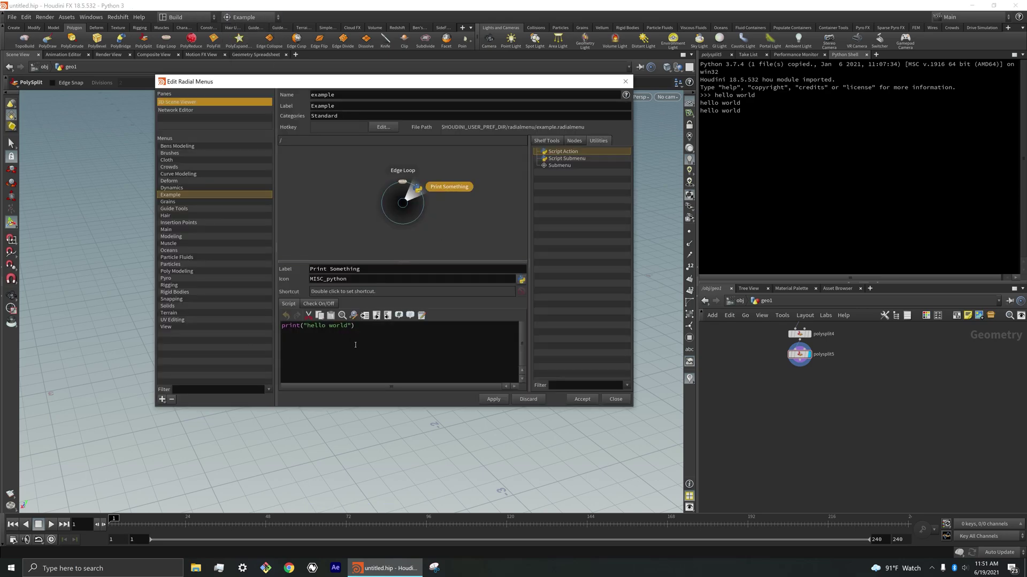
drag(372, 333, 221, 332)
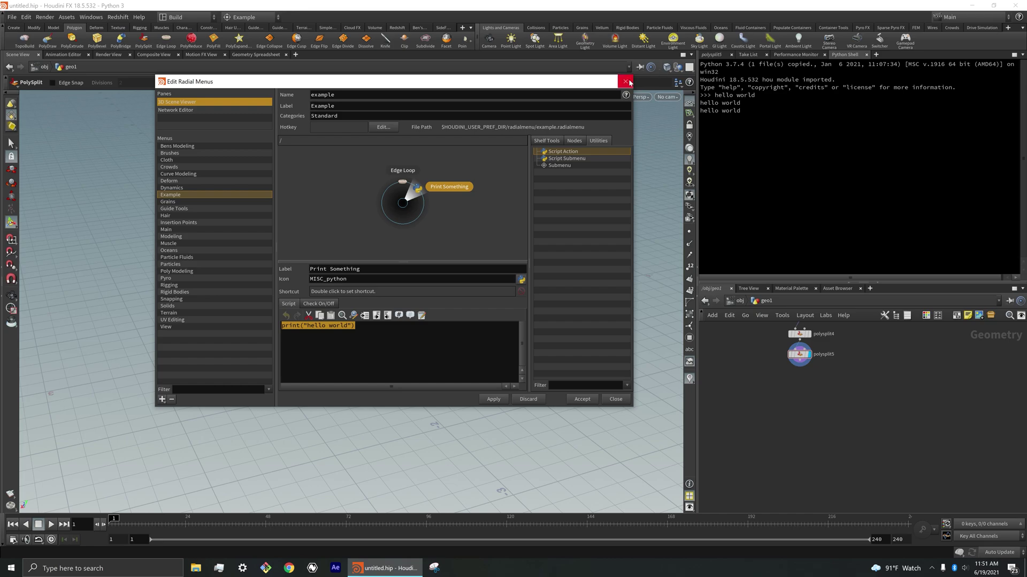
click(625, 81)
key(Escape)
mouse_move(368, 337)
mouse_down()
mouse_move(394, 355)
mouse_move(382, 360)
mouse_move(431, 385)
mouse_move(369, 328)
mouse_move(401, 360)
mouse_move(397, 371)
mouse_move(369, 332)
mouse_up()
key(Return)
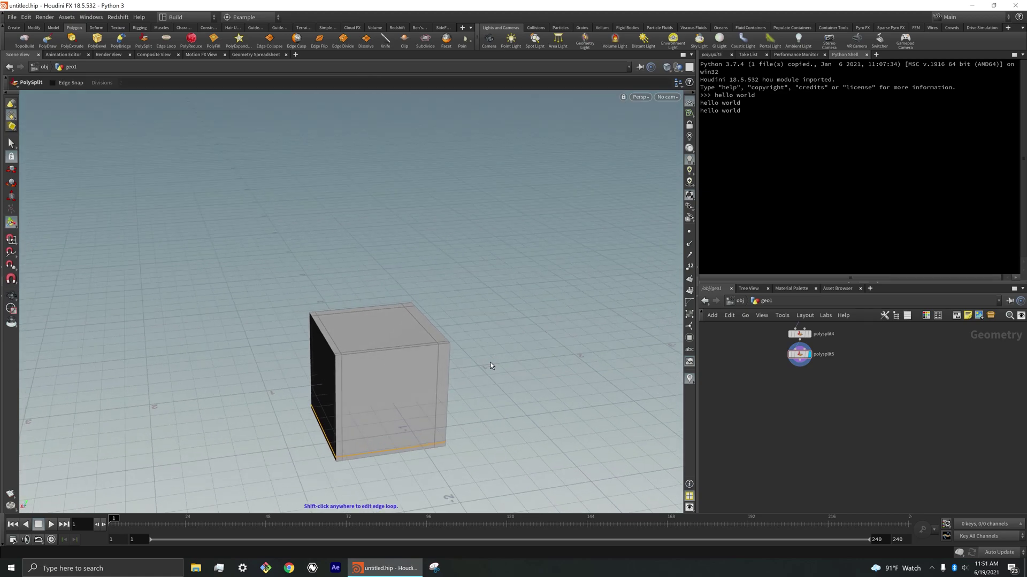
key(Escape)
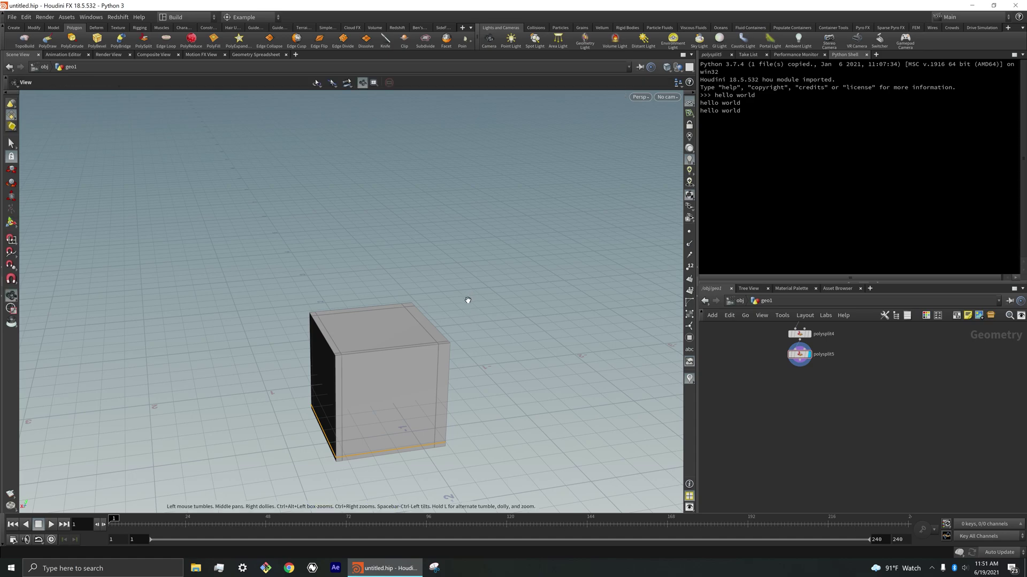
drag(467, 300, 390, 343)
key(Return)
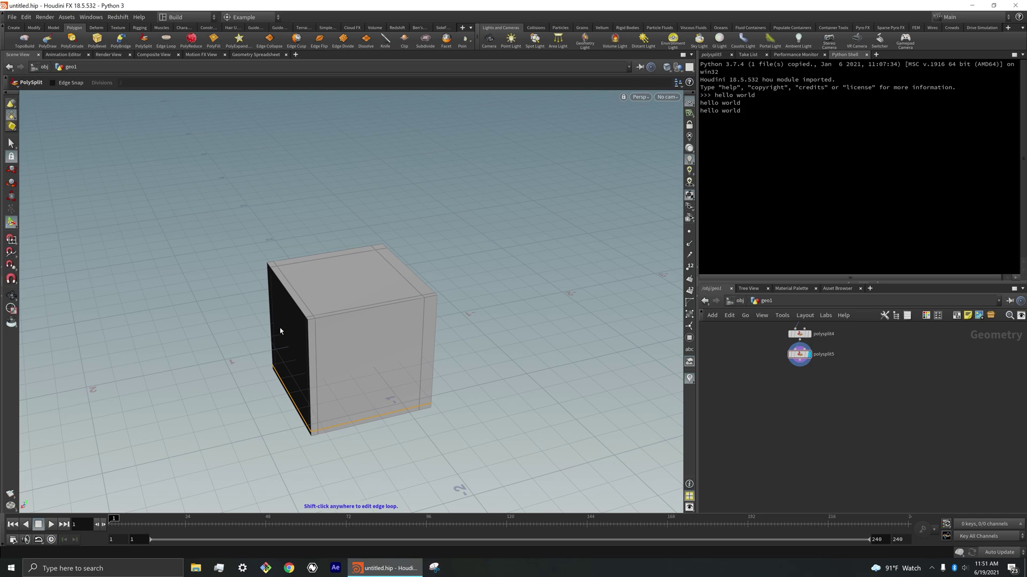
- Open the current radial menu's editor and delete Print Something's hello world script
click(256, 17)
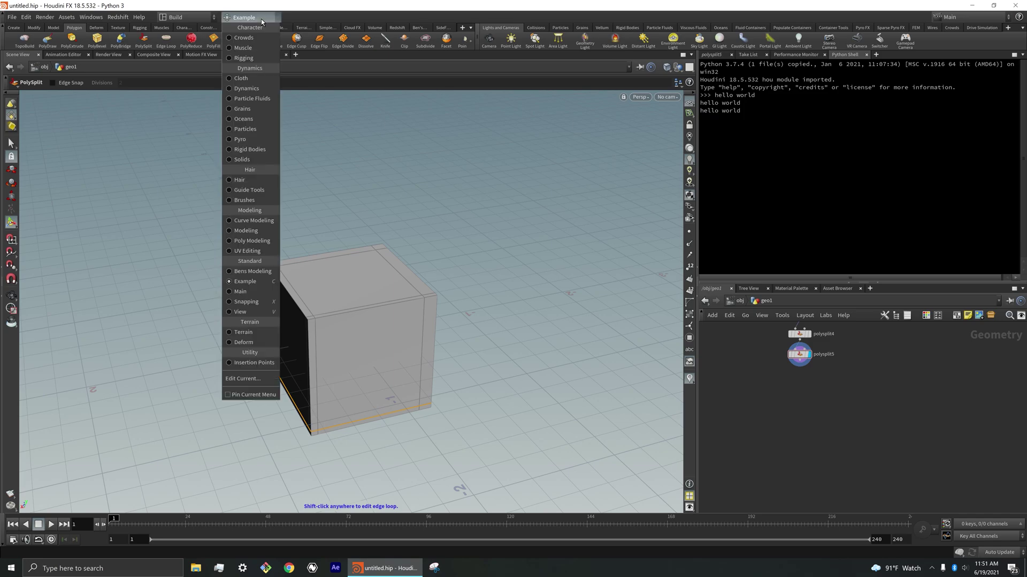
click(251, 380)
click(431, 187)
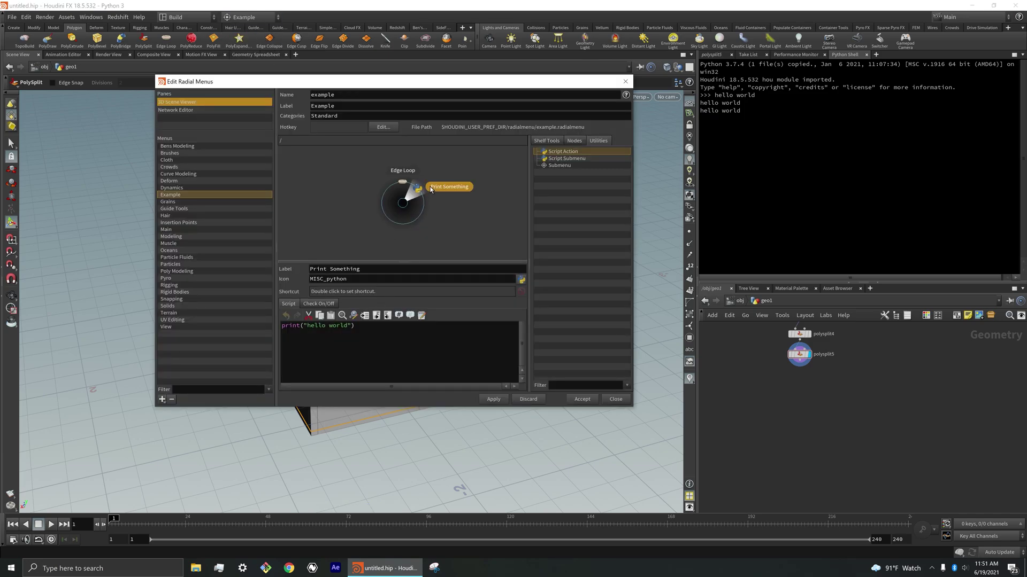
key(ctrl+a)
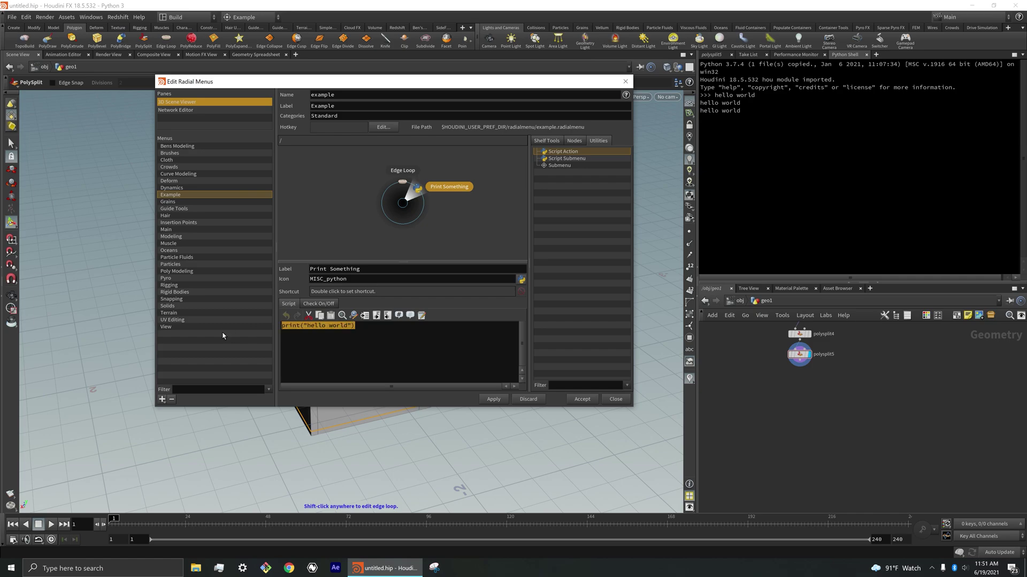
key(BackSpace)
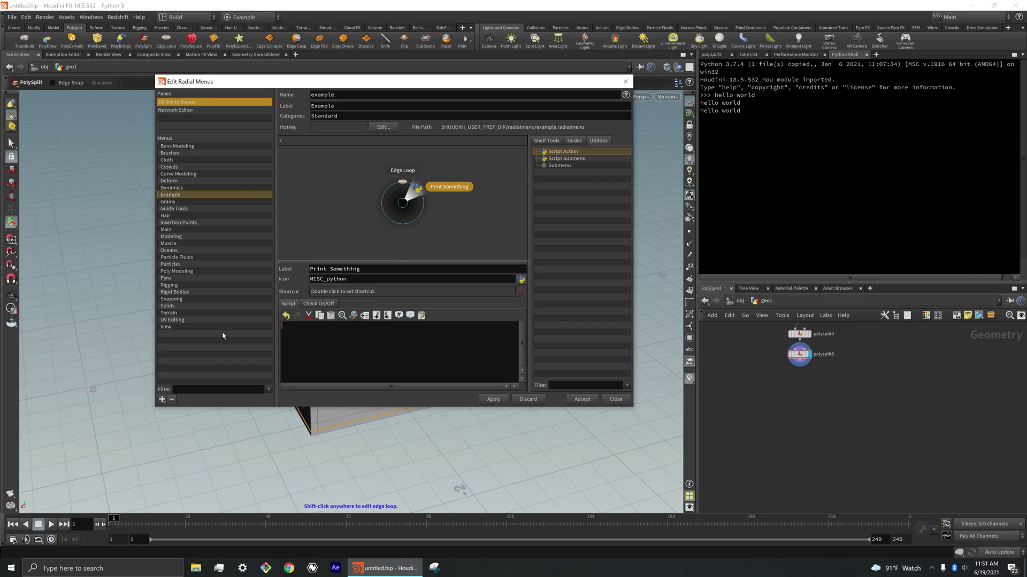
- Write nodes = hou.selectedNodes() followed by a for loop printing each node
text(hou.se)
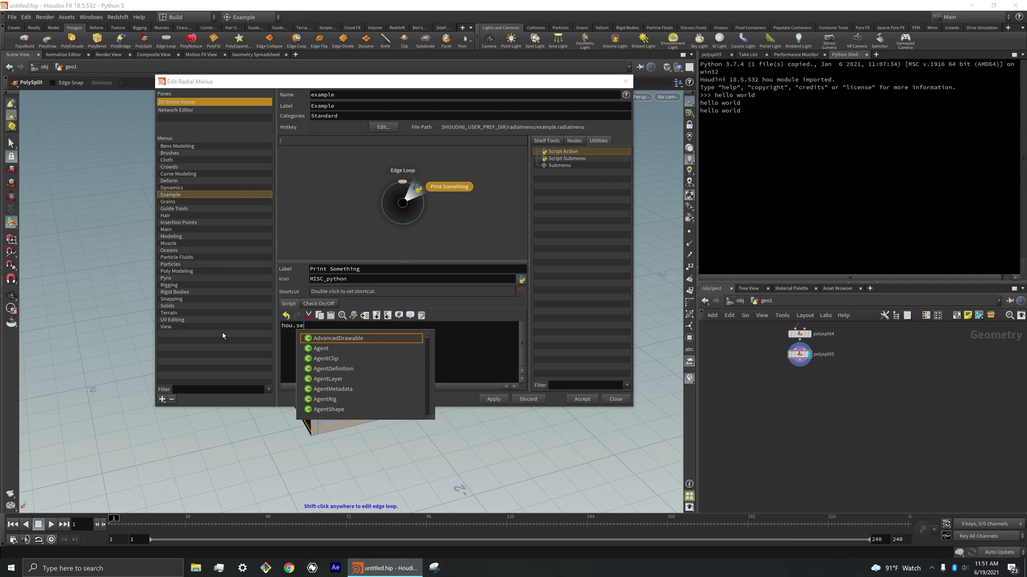
text(le)
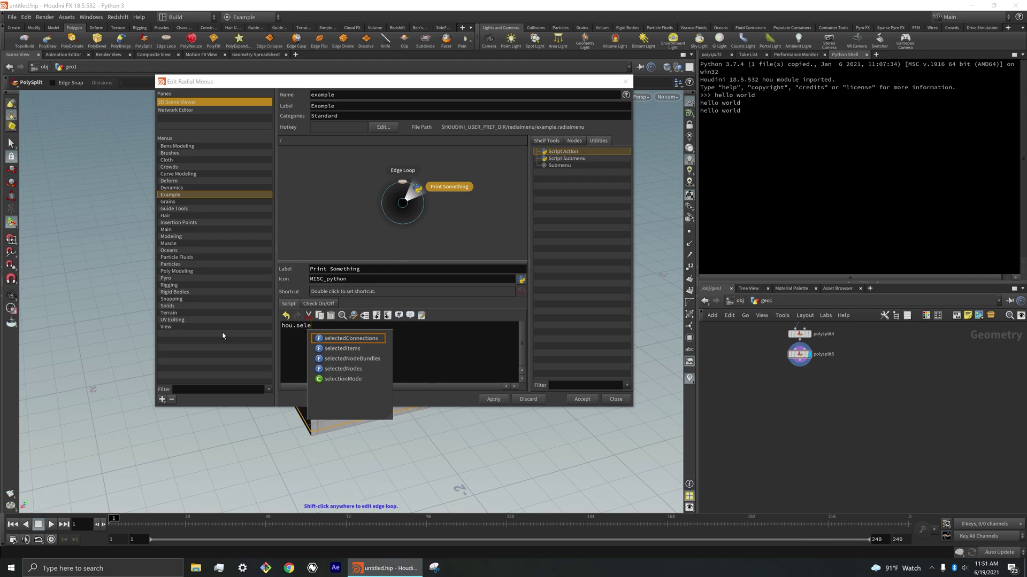
key(Down)
key(Down)
key(Down)
key(Return)
text(())
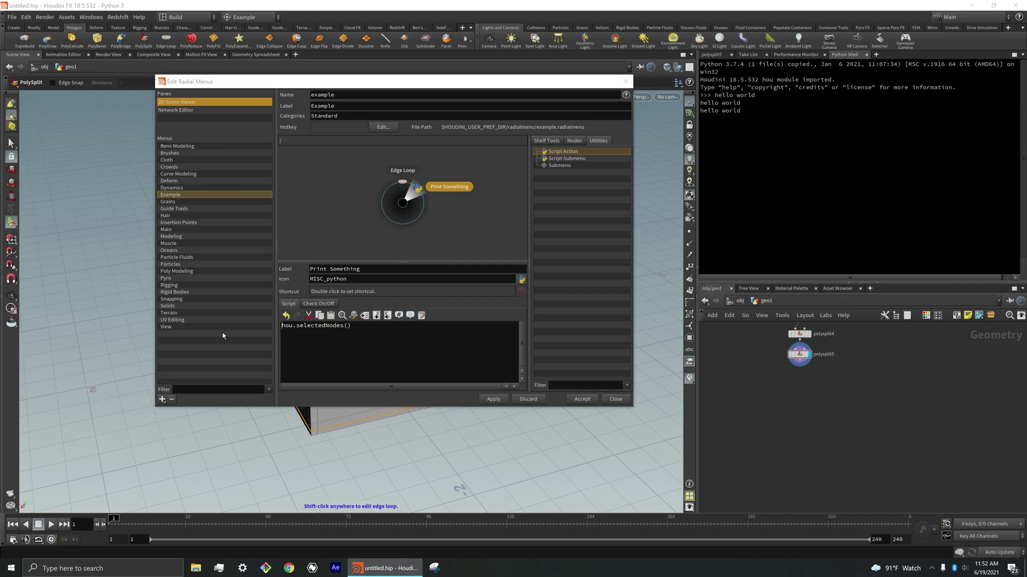
key(Home)
text(node =)
key(Left)
key(Left)
key(Left)
text(s)
key(Return)
text(for node in nodes:)
key(Return)
text(print(node))
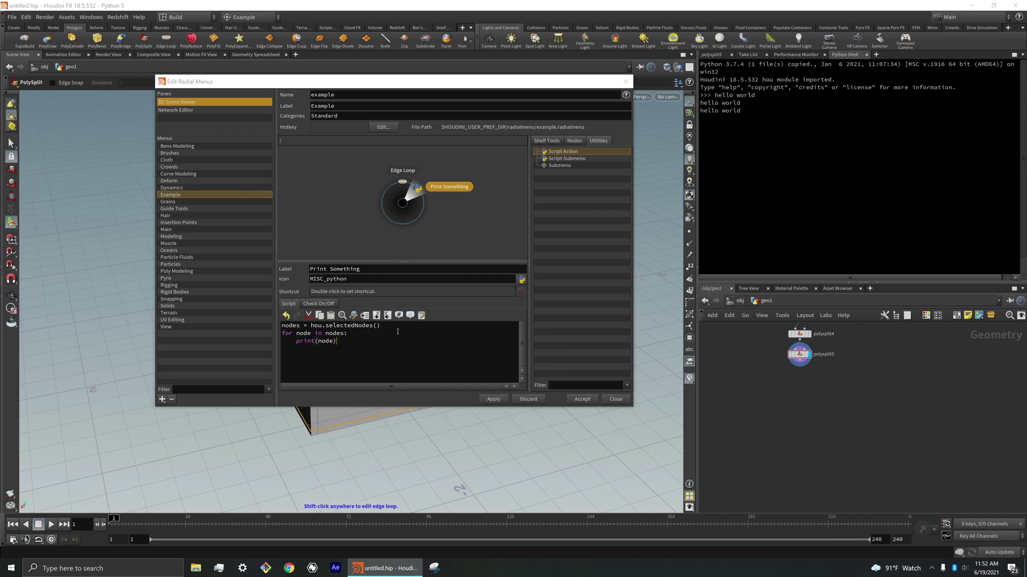
- Accept the new script and run Print Something, which prints polysplit5
click(581, 399)
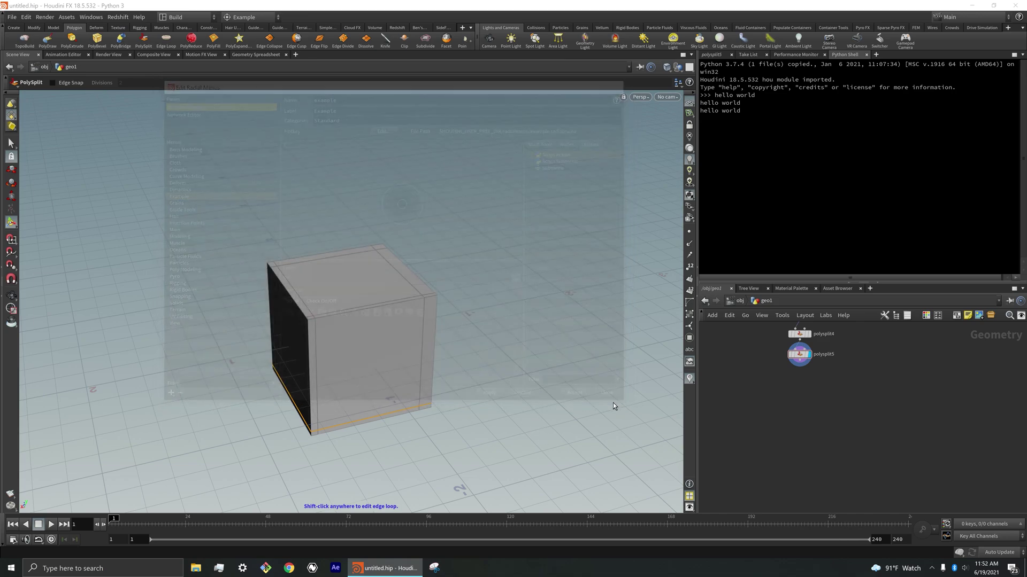
key(h)
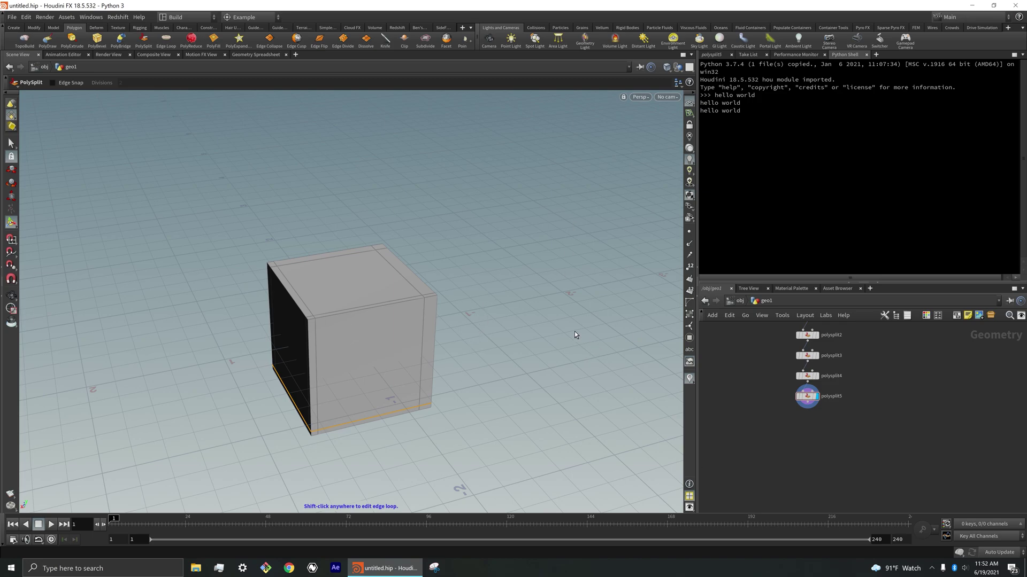
key(s)
click(470, 300)
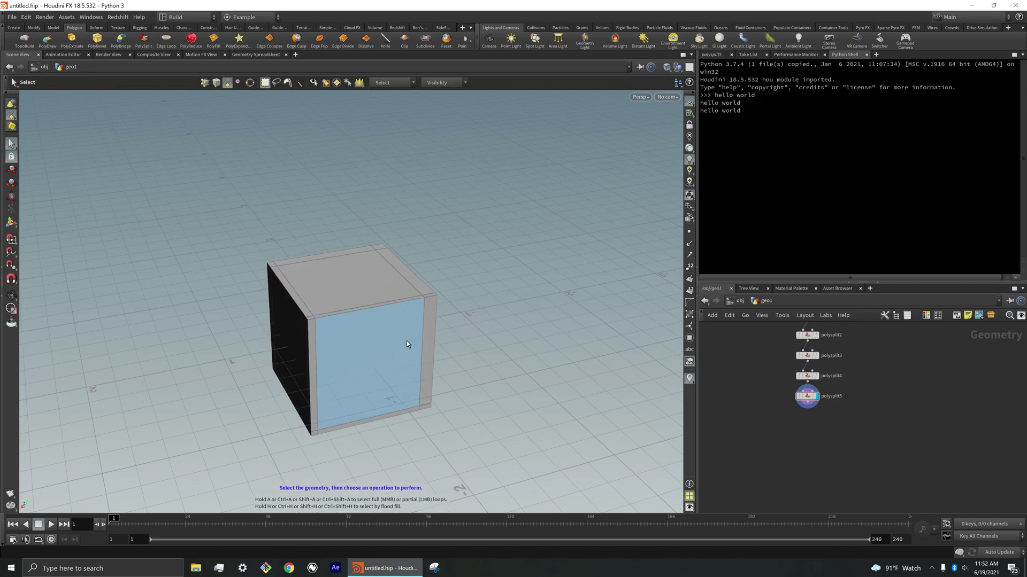
key(c)
click(443, 340)
key(c)
click(459, 308)
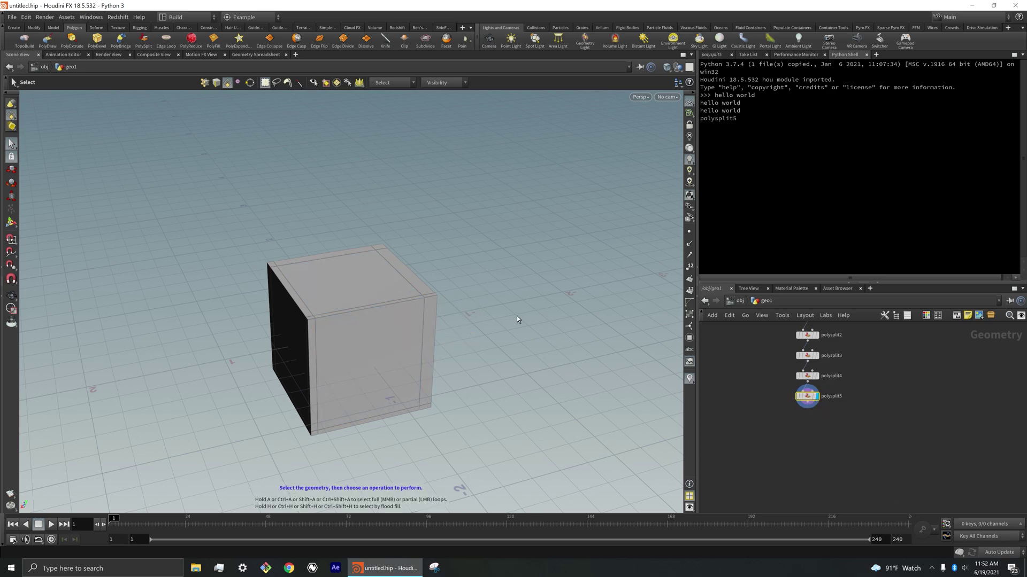
drag(740, 118, 700, 119)
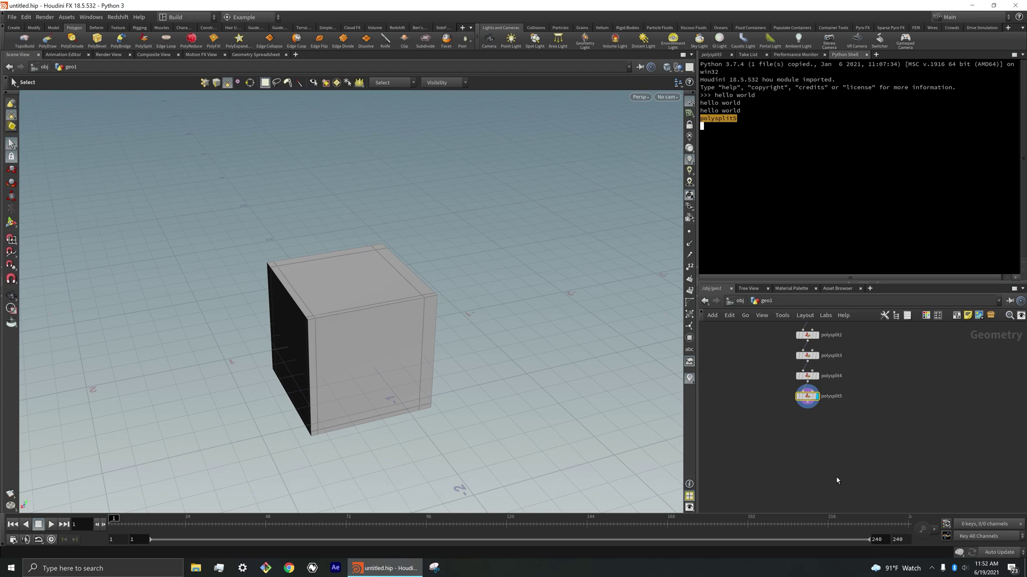
scroll(837, 398, up, 3)
key(Return)
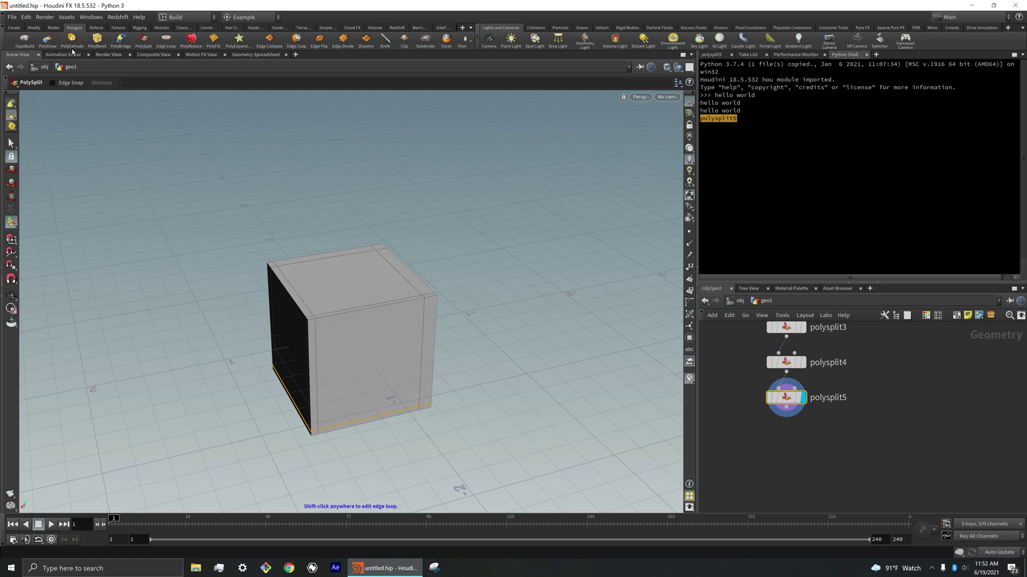
- Extrude the cube's front face about 0.502 and run Print Something, printing polyextrude1
key(s)
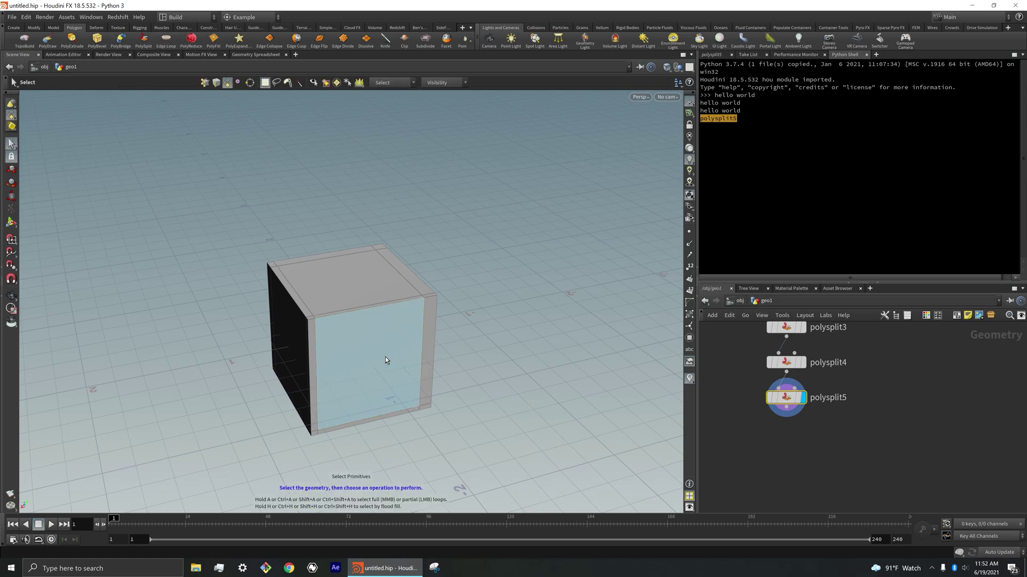
click(385, 357)
click(72, 39)
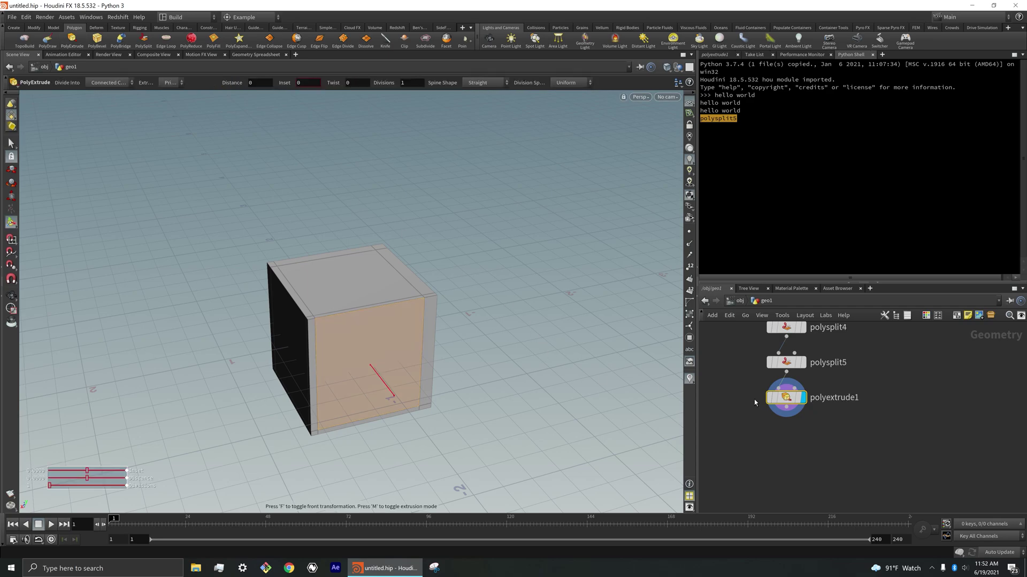
drag(397, 390, 422, 433)
key(c)
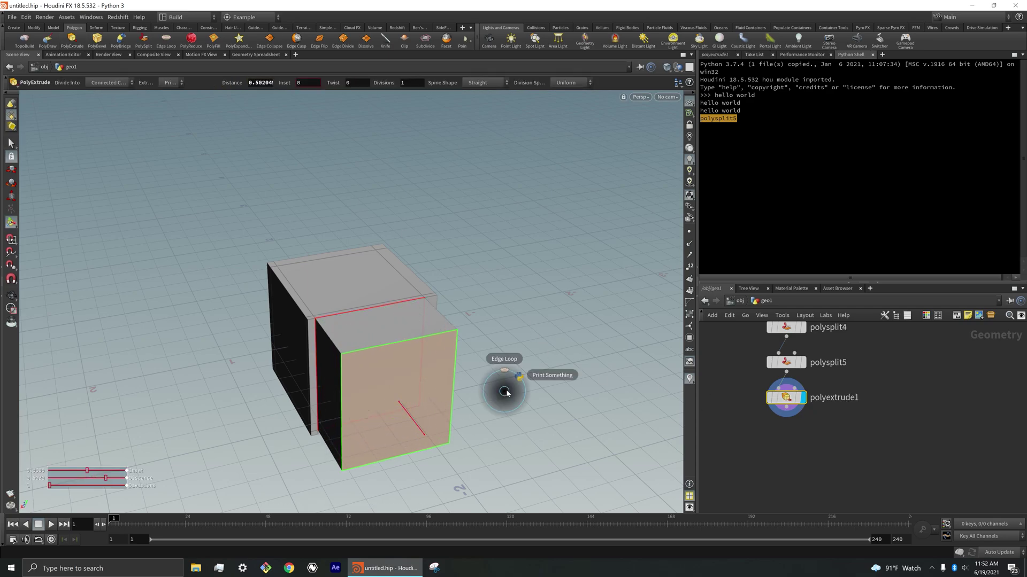
click(561, 363)
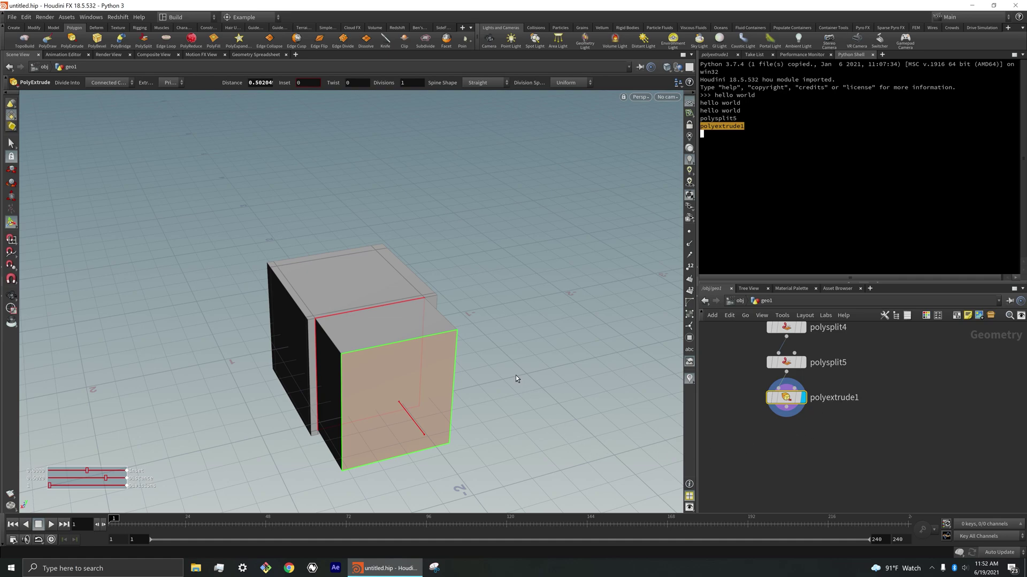
click(244, 17)
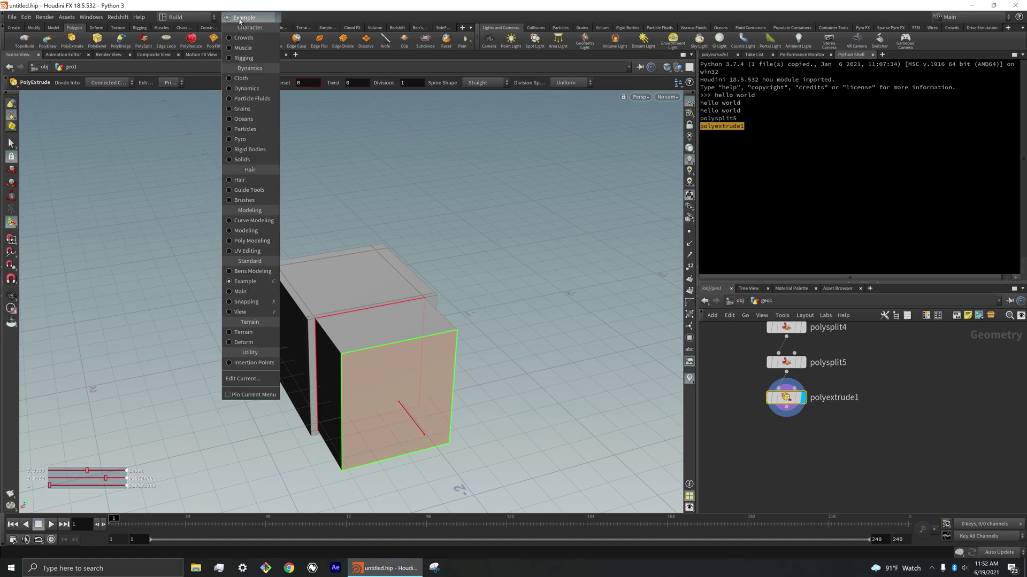
- Replace Print Something's for loop with node = nodes[0] and an if node: check
click(260, 382)
click(448, 188)
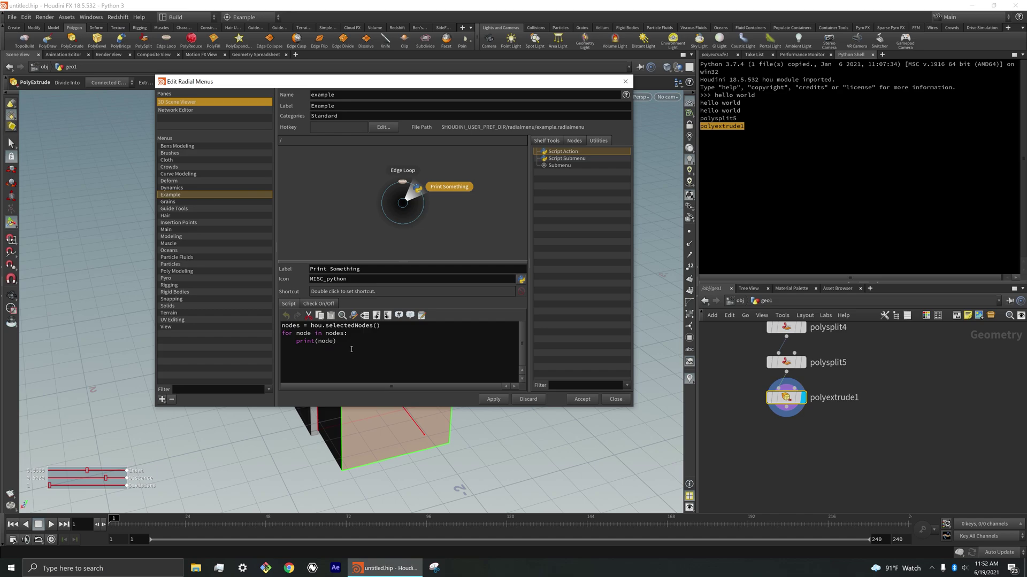
drag(350, 345, 269, 345)
key(shift+Up)
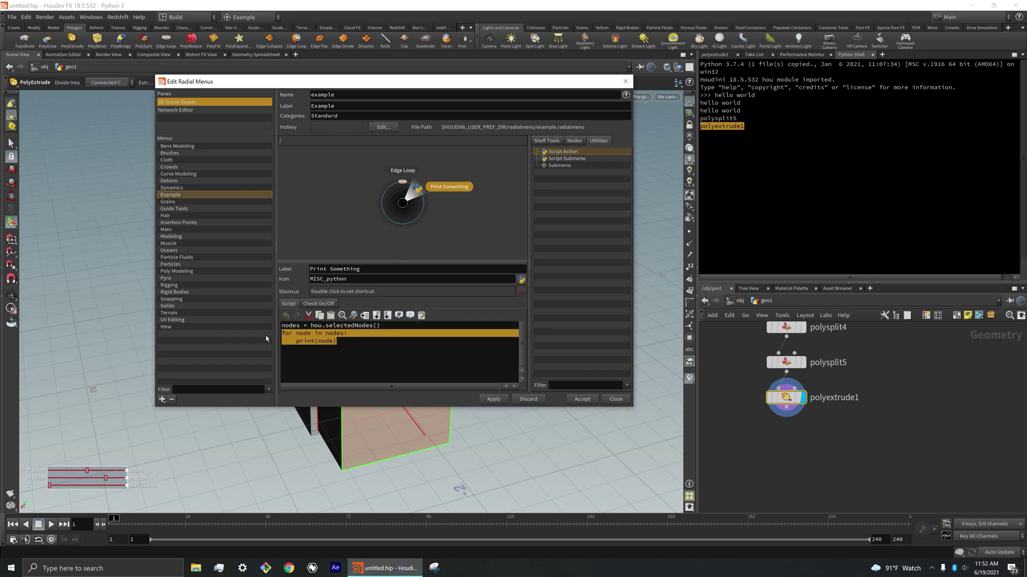
text(node)
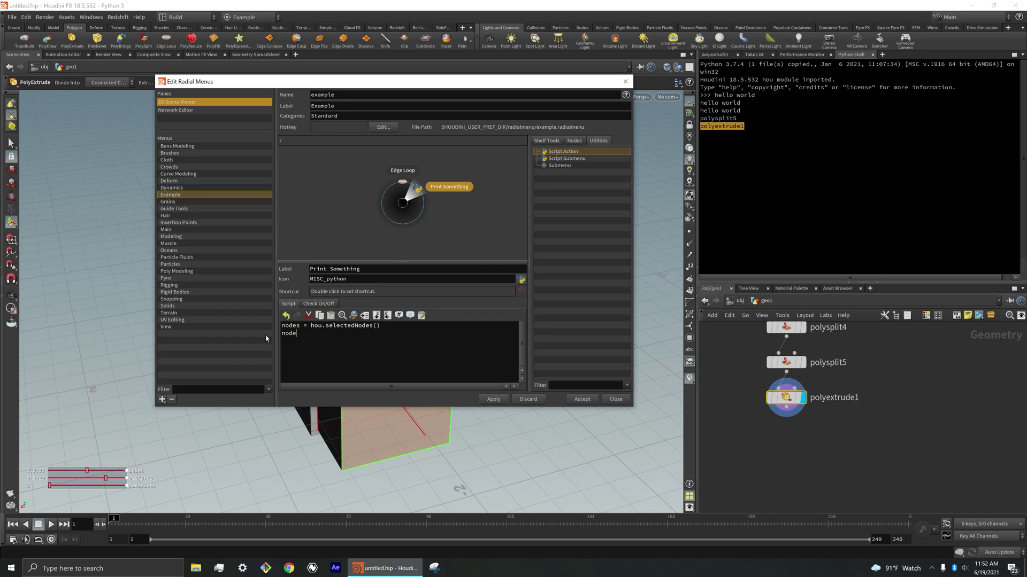
text( = node)
text(s[)
text(0])
text( if node:)
- Add node.parm("group").set(10) inside the if block, then apply and accept
click(727, 56)
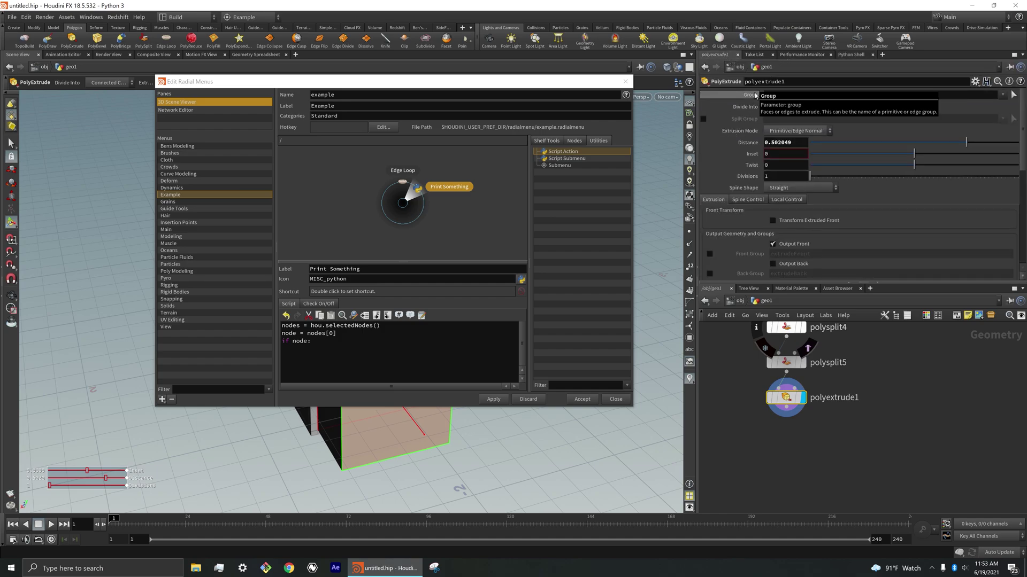
click(328, 358)
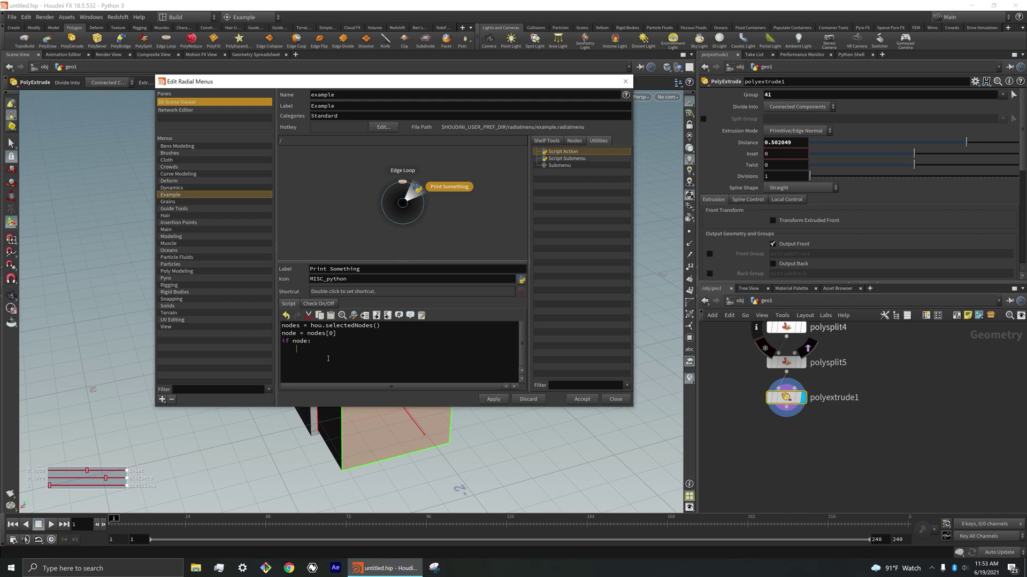
text(node.parm("group").set(10))
click(503, 398)
click(581, 398)
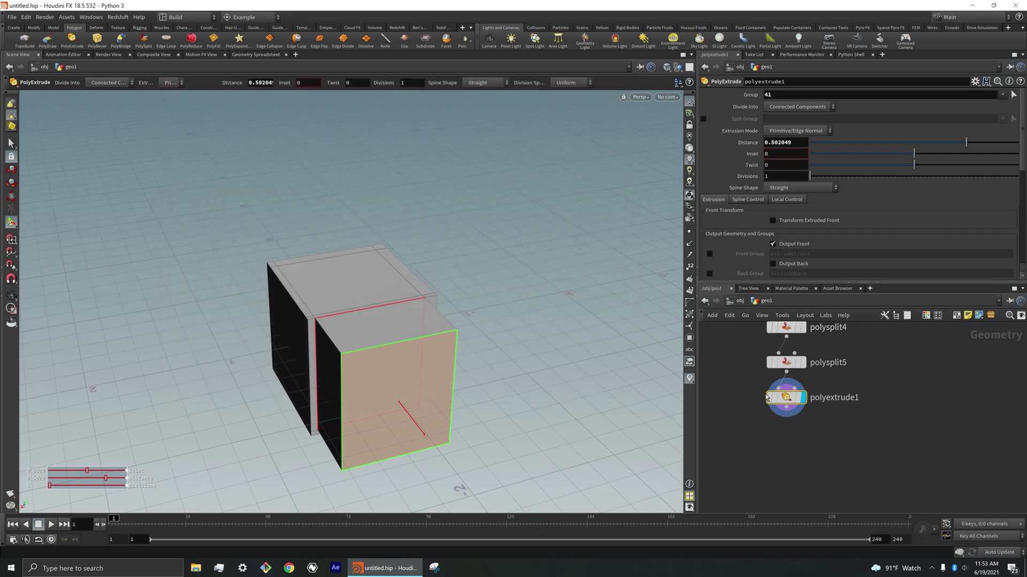
- Replace polyextrude1 with a new extrusion of the cube's front face, distance about 0.315
key(Delete)
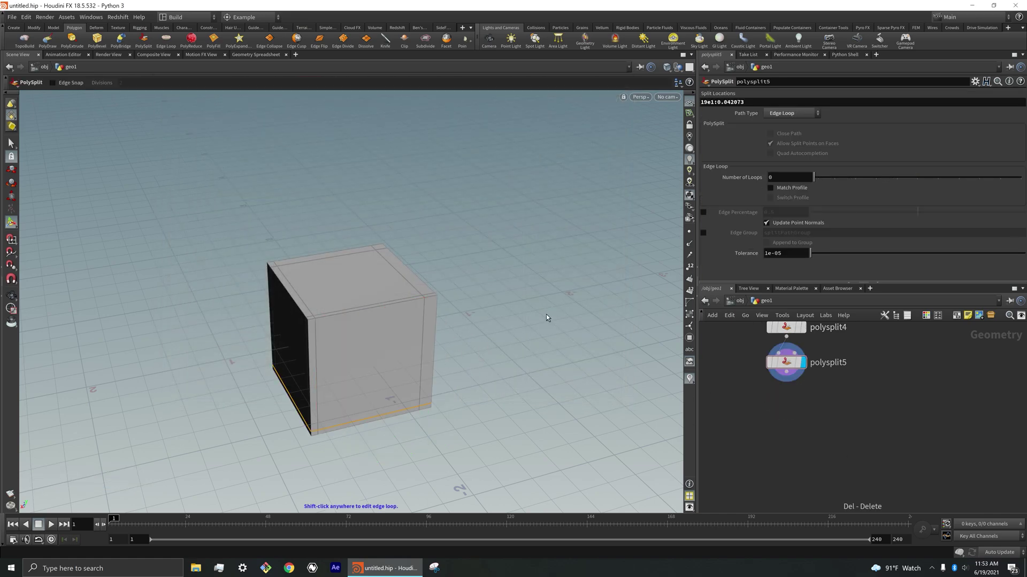
key(s)
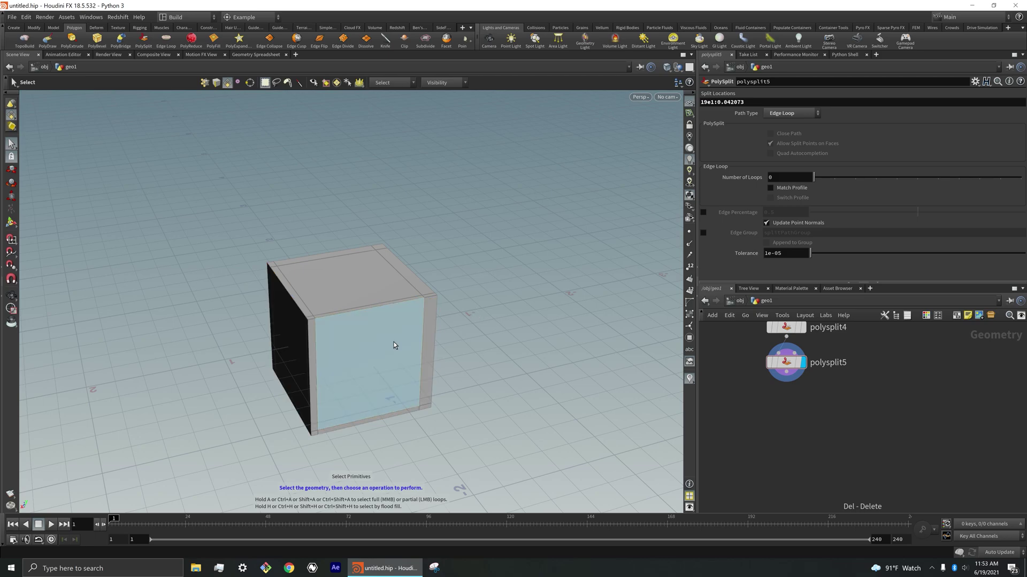
click(393, 345)
key(c)
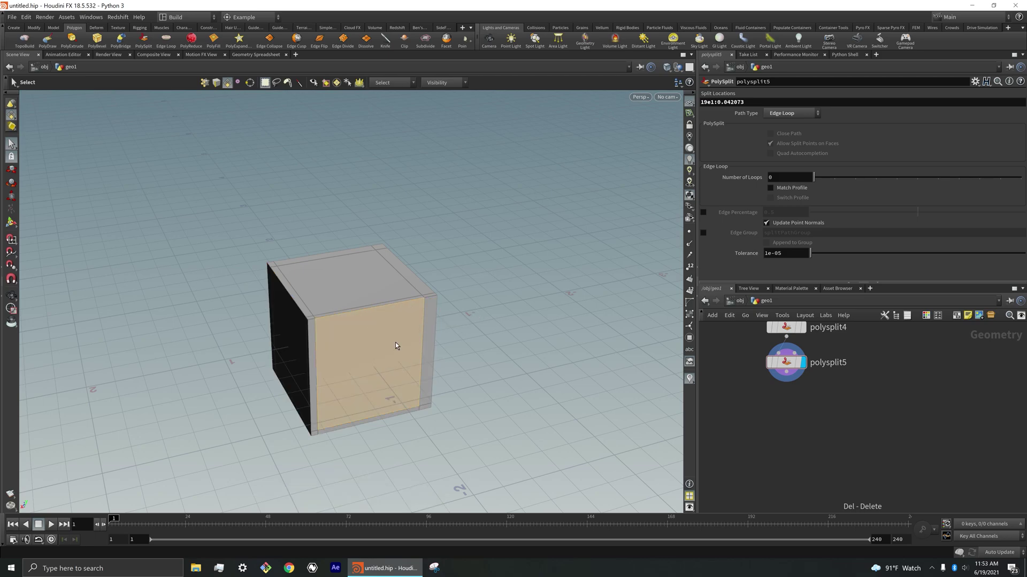
click(72, 47)
drag(393, 392, 428, 364)
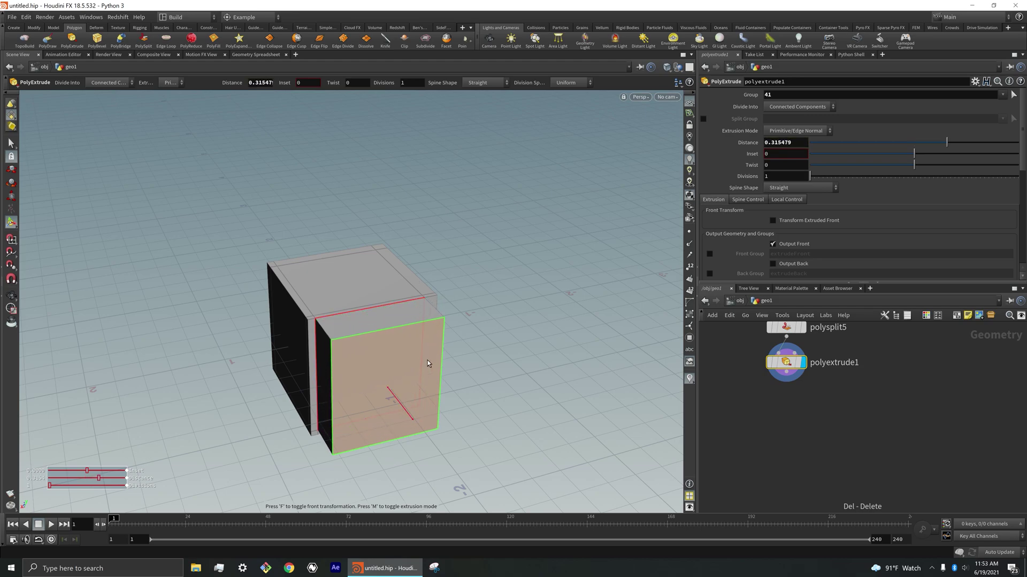
- Run Print Something from the Example radial menu and dismiss the group-parameter int error
key(c)
click(470, 343)
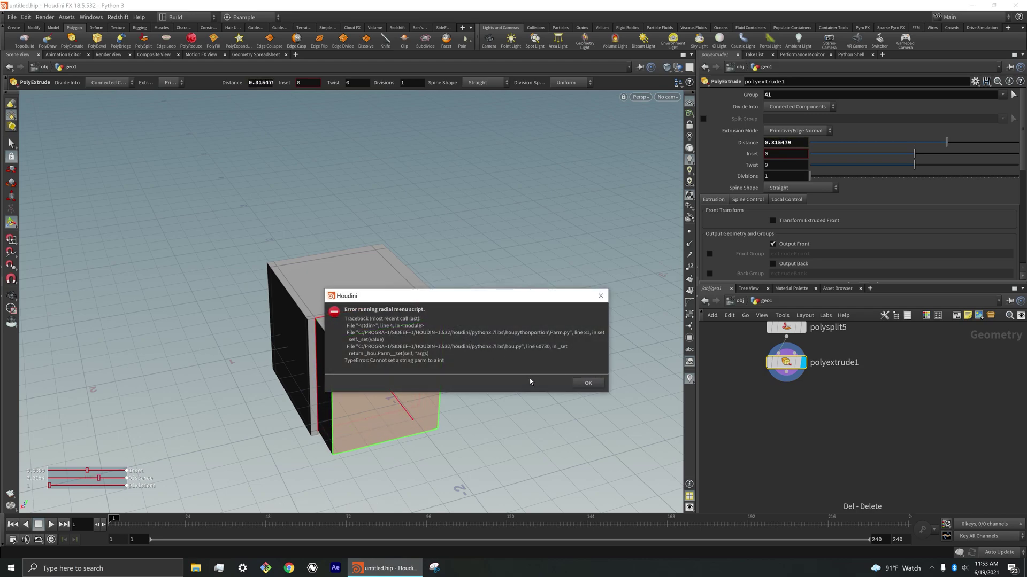
click(587, 384)
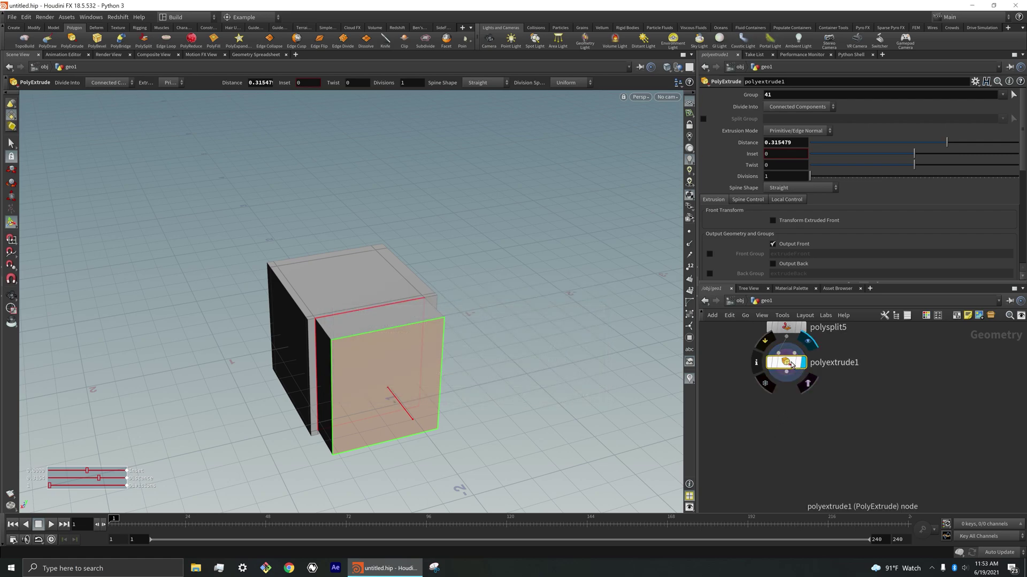
- Edit the Example radial menu script so the group is set to "10" in quotes
right_click(792, 365)
click(800, 493)
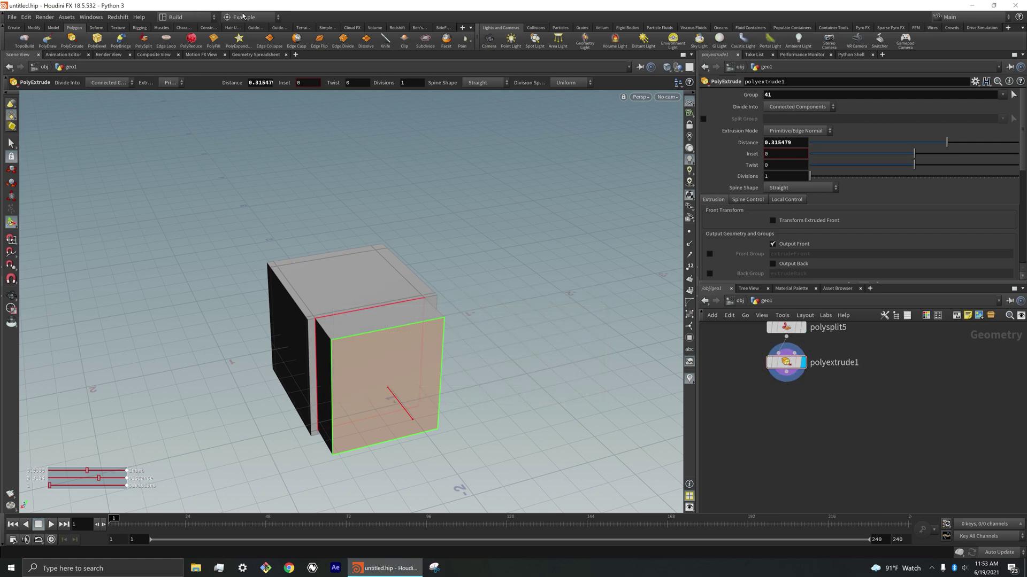
click(268, 19)
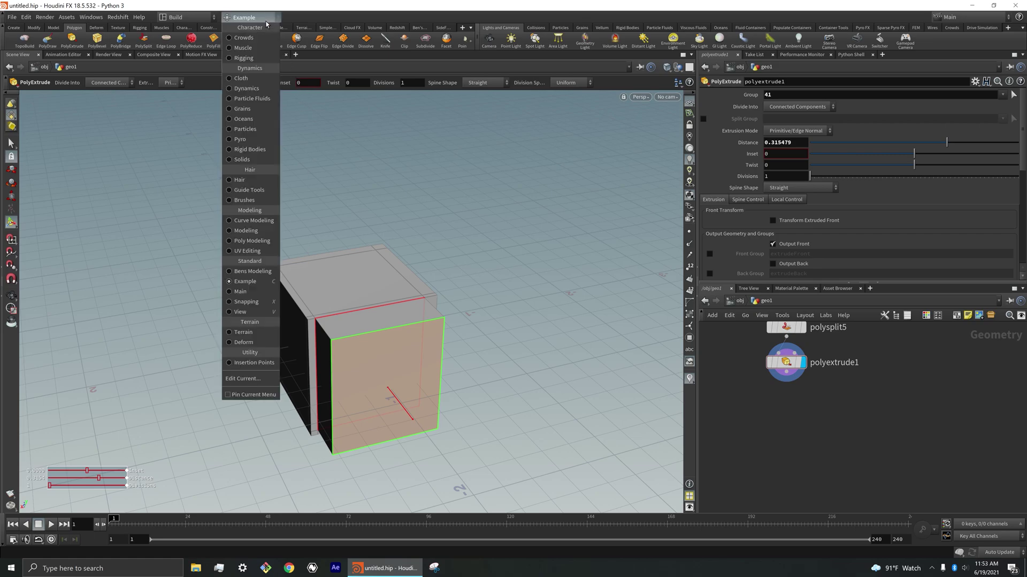
click(271, 378)
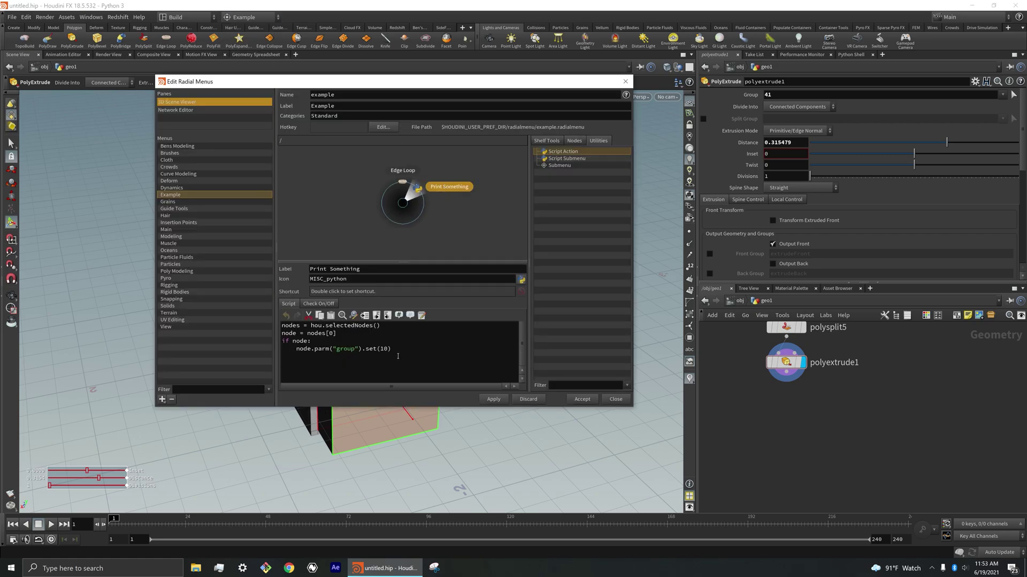
text("10")
- Apply and close the edited script, then rerun Print Something, which raises a tuple-index error
click(493, 399)
click(615, 399)
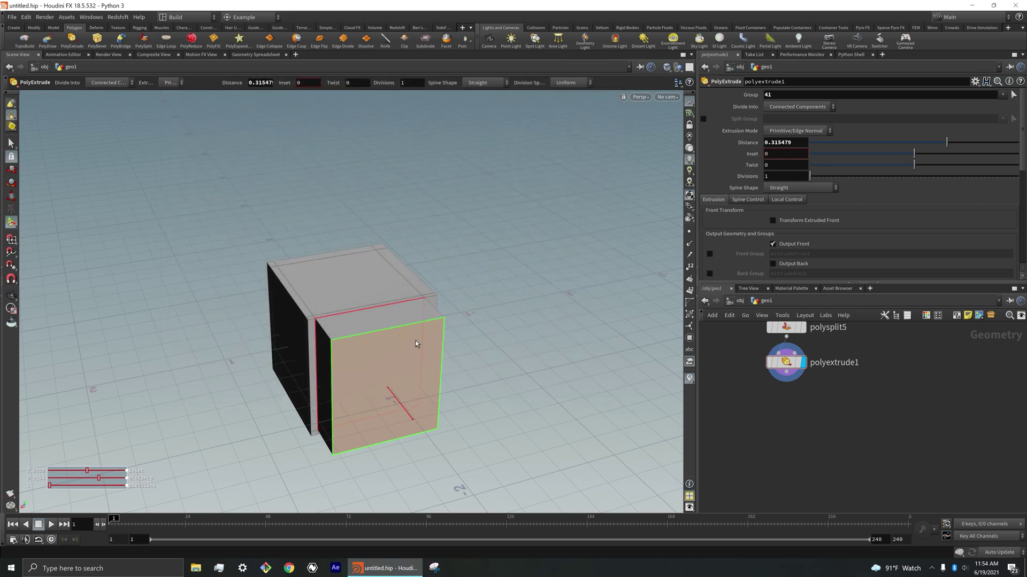
key(c)
click(497, 344)
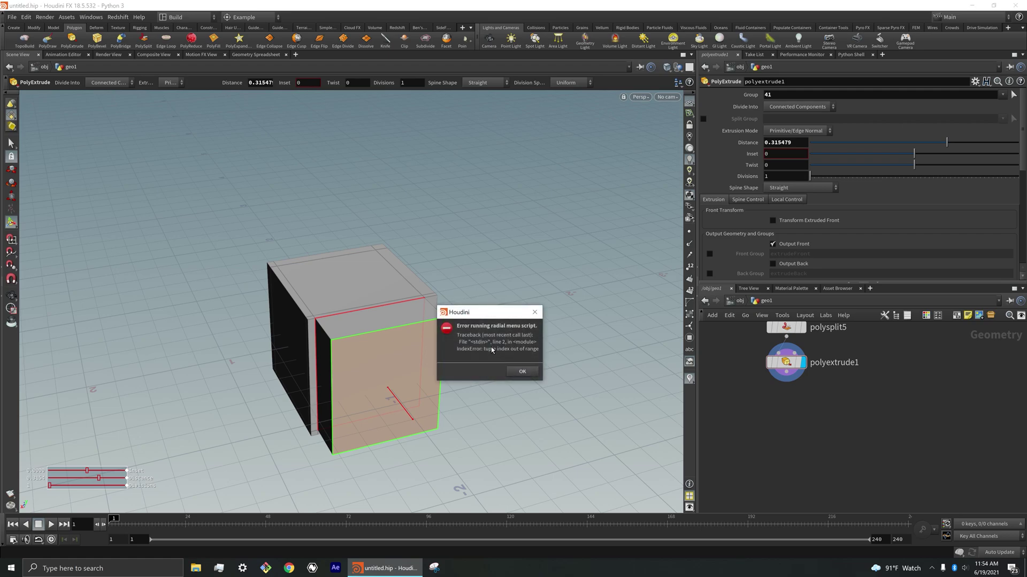
- Dismiss the error and rerun Print Something, changing polyextrude1's group from 41 to 10
click(521, 373)
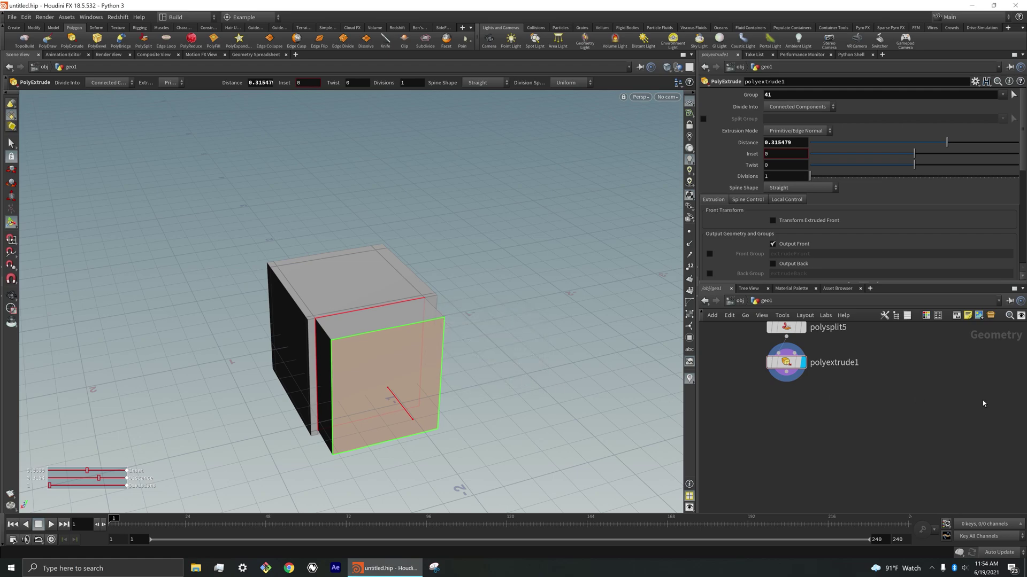
key(c)
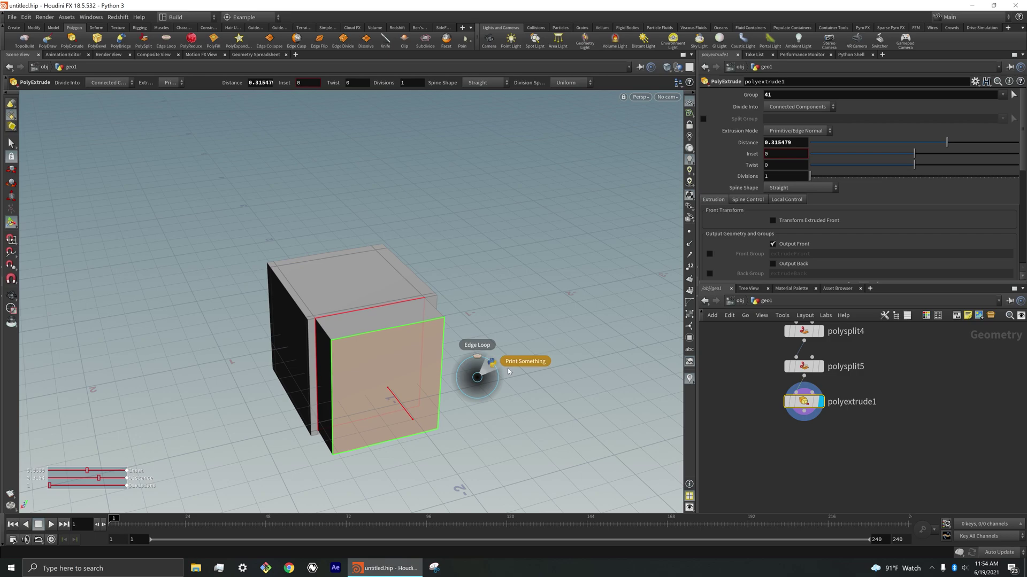
click(513, 363)
- Inspect the cube from several angles and inset the newly extruded sliver face
key(Escape)
drag(447, 456, 436, 461)
key(Return)
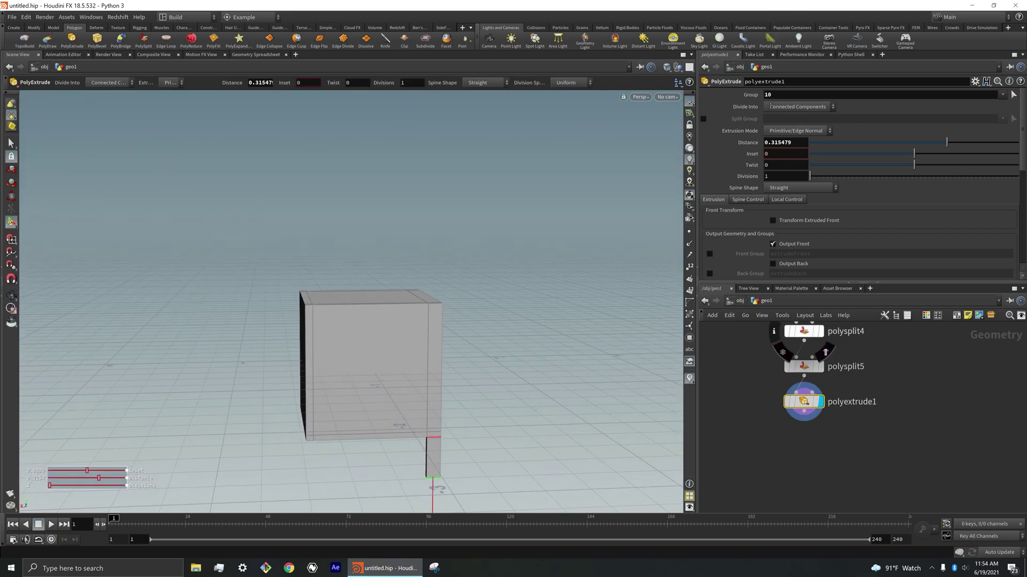
key(Escape)
drag(483, 442, 471, 310)
key(Return)
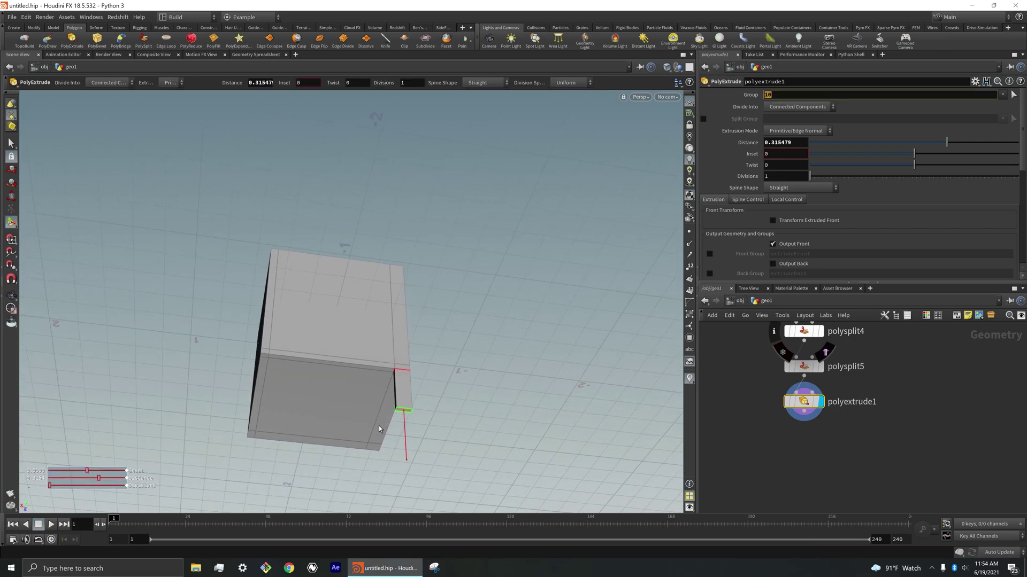
drag(412, 385, 517, 343)
- Display polysplit5 to show the edge-looped cube from near-front, then call up the Example radial menu
click(802, 369)
scroll(426, 393, up, 5)
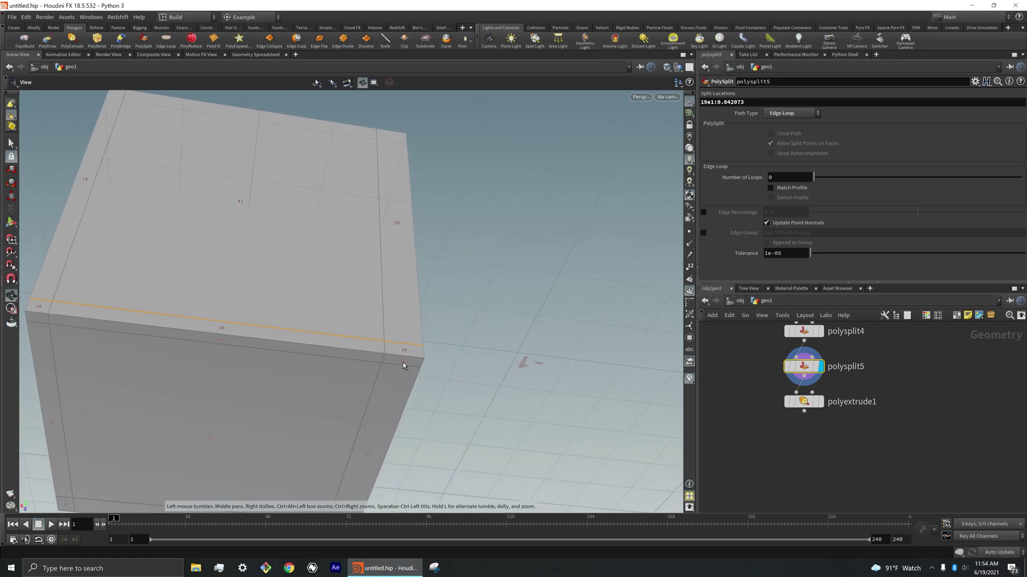
scroll(433, 352, down, 3)
drag(428, 303, 382, 399)
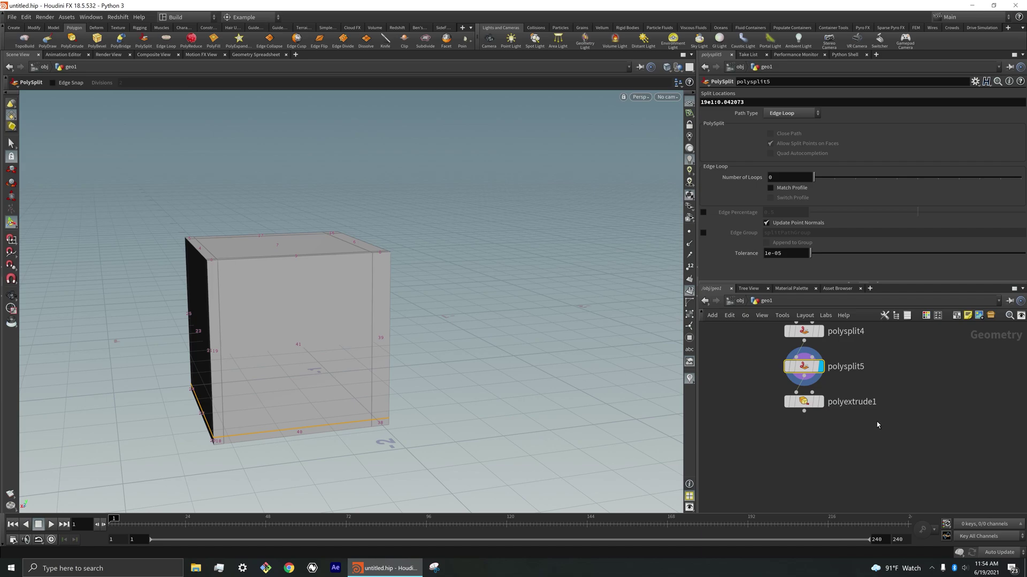
scroll(874, 422, down, 5)
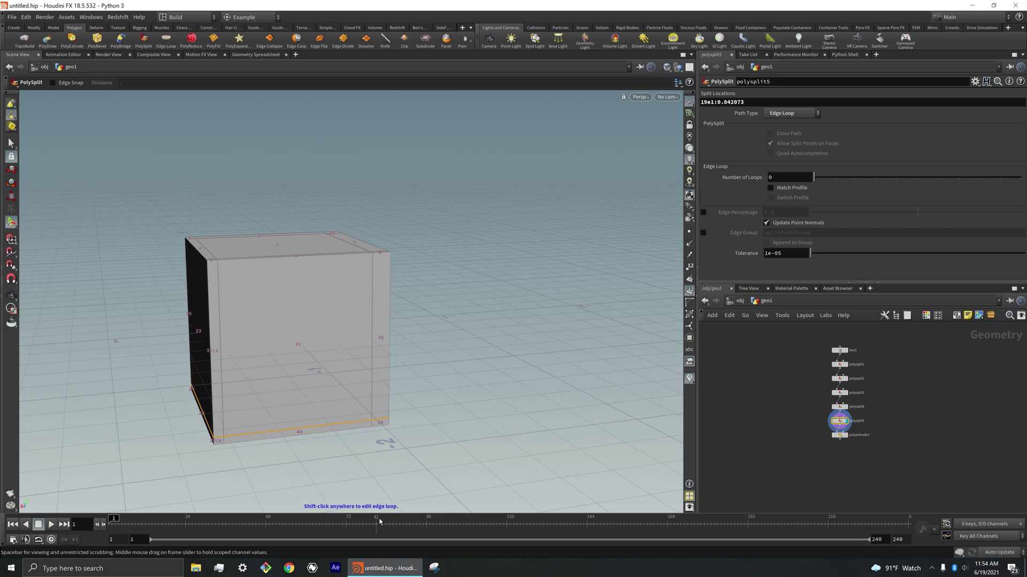
key(c)
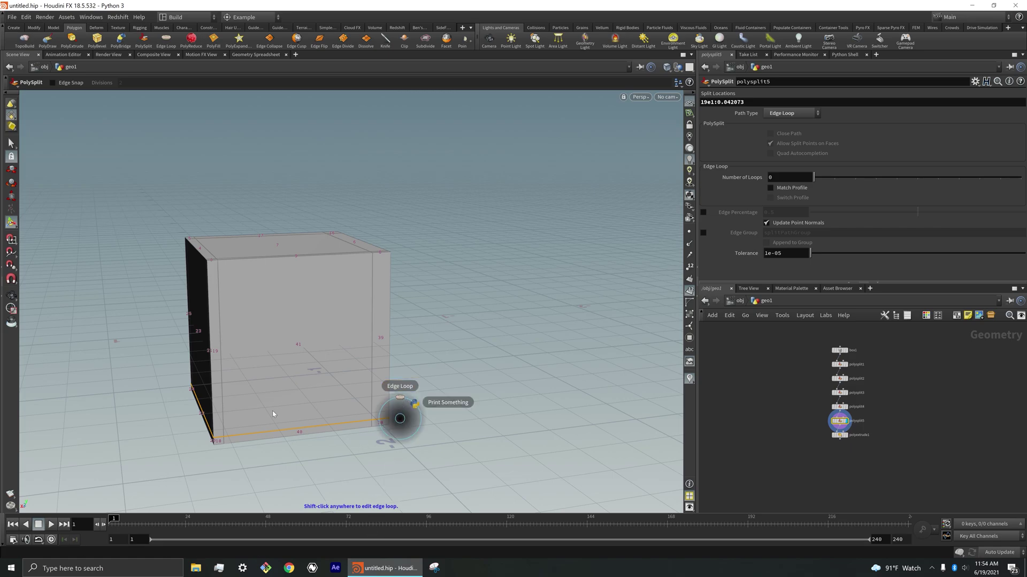